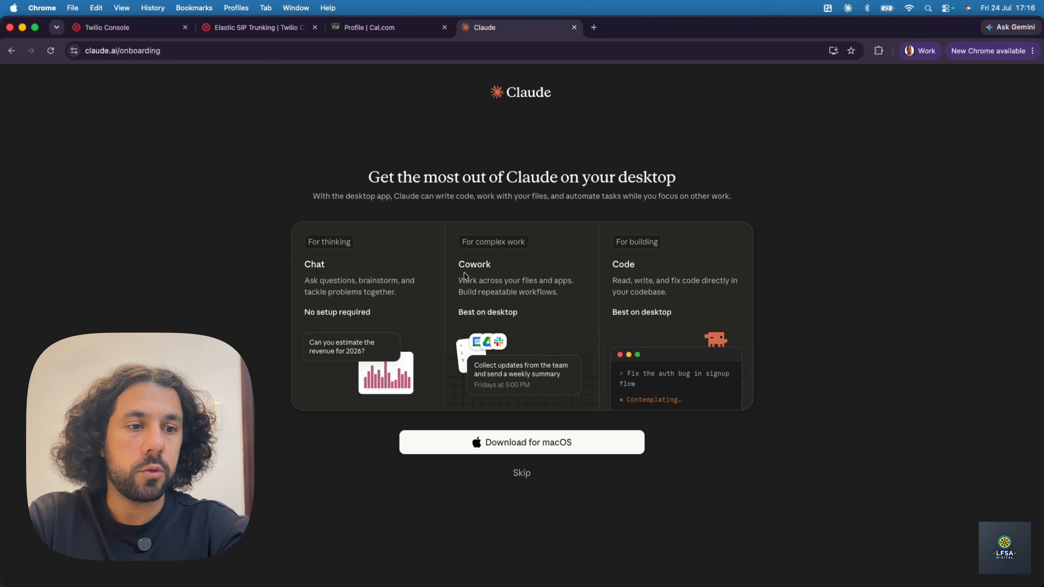
Read the description of Cowork on the Claude onboarding page
drag(460, 280, 570, 294)
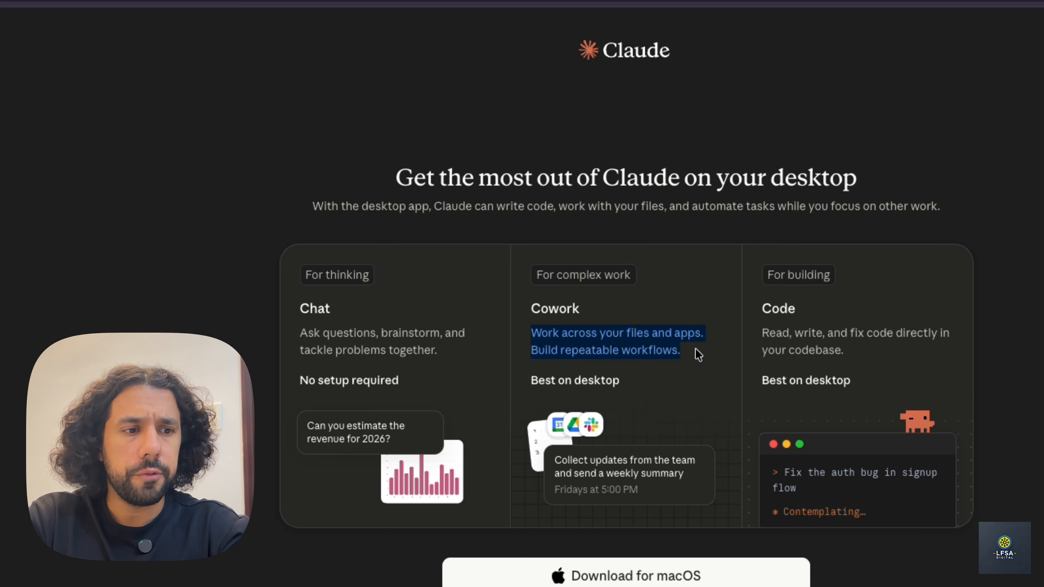
click(685, 357)
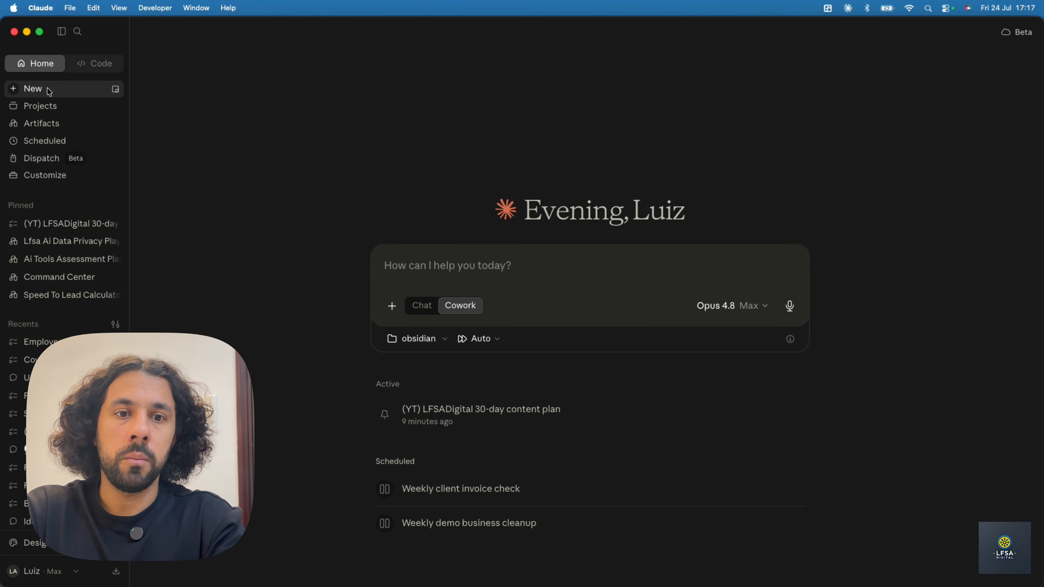
In the Claude desktop app, hide the sidebar and set the new session to Cowork mode
click(61, 32)
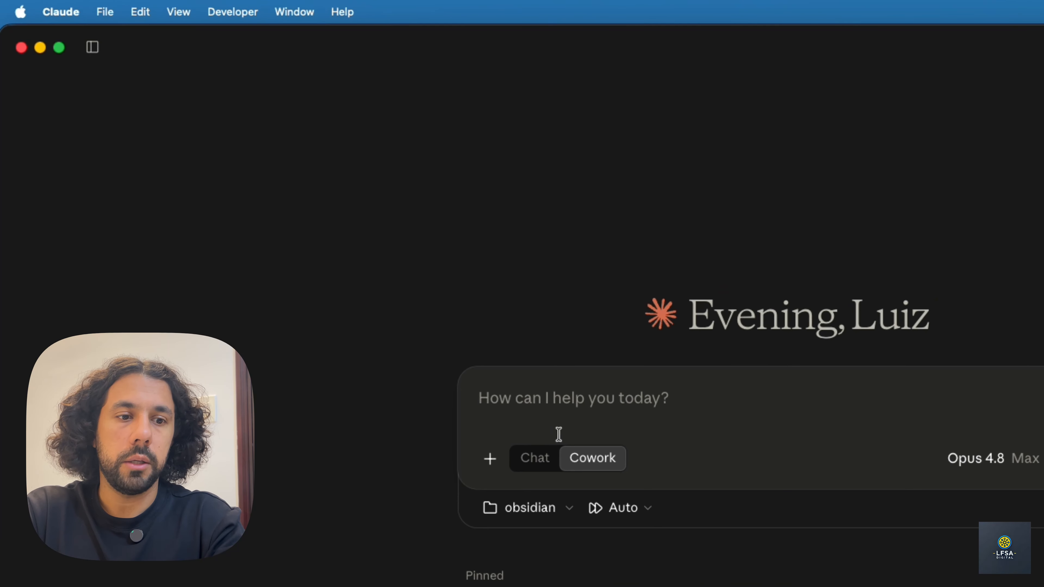
click(543, 401)
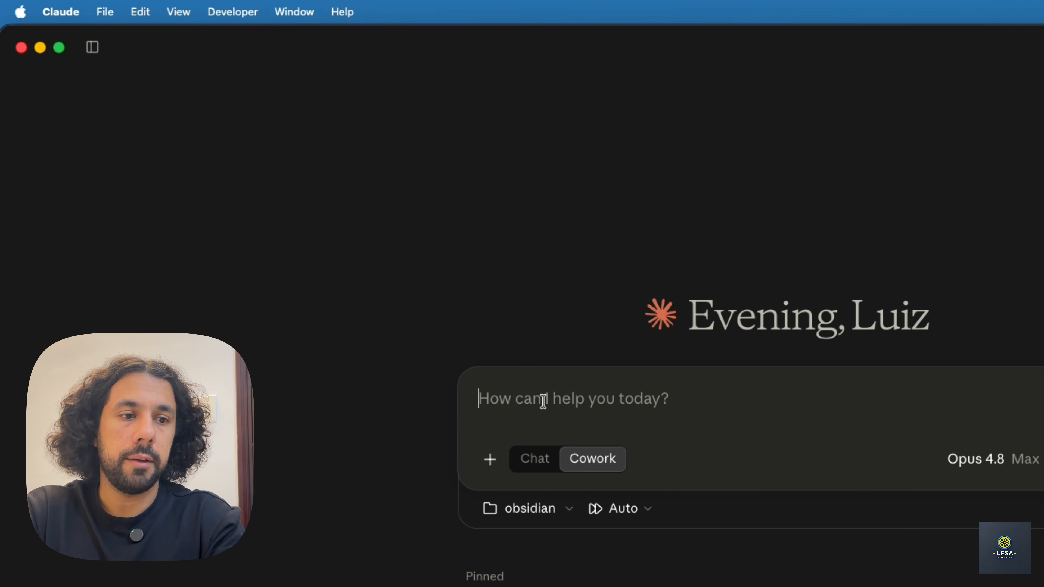
click(545, 459)
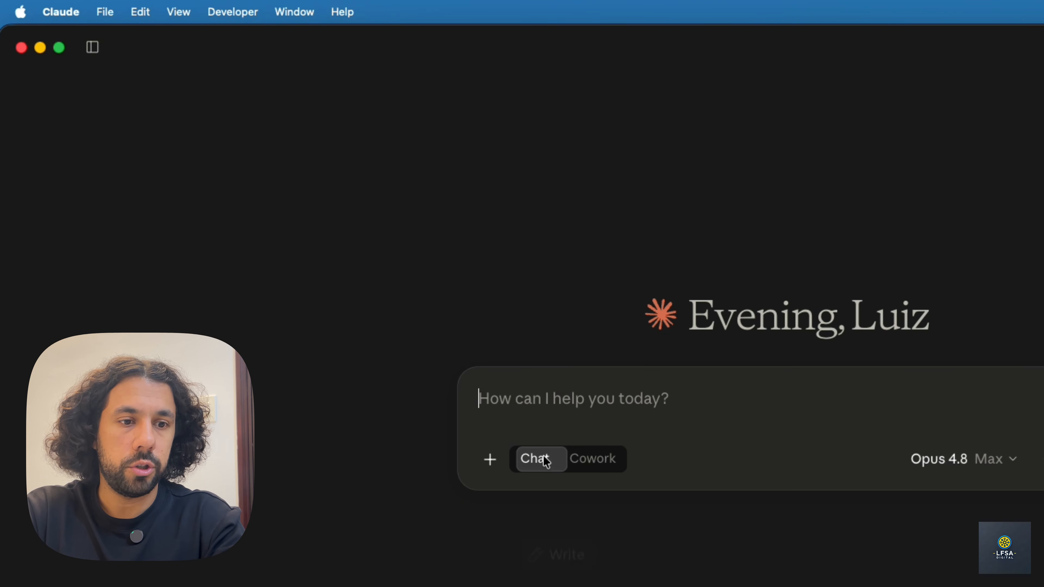
click(594, 459)
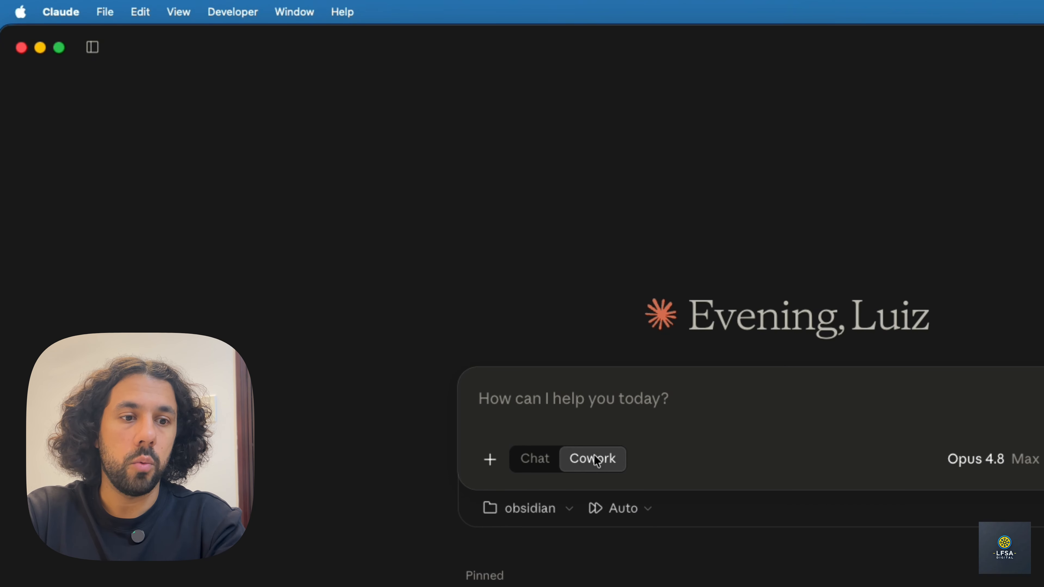
click(541, 403)
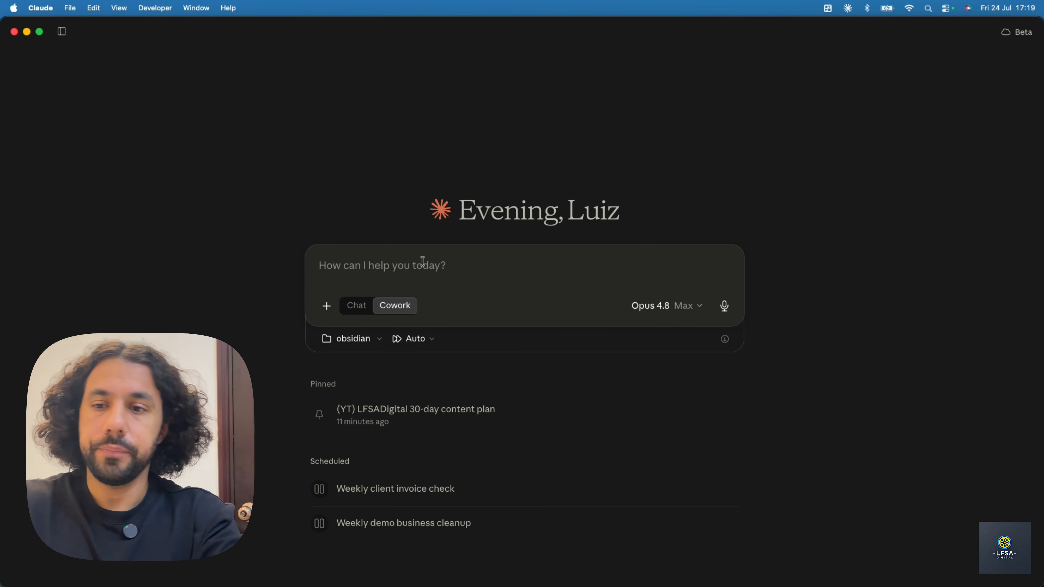
Open the account settings and go to the Cowork section
click(62, 35)
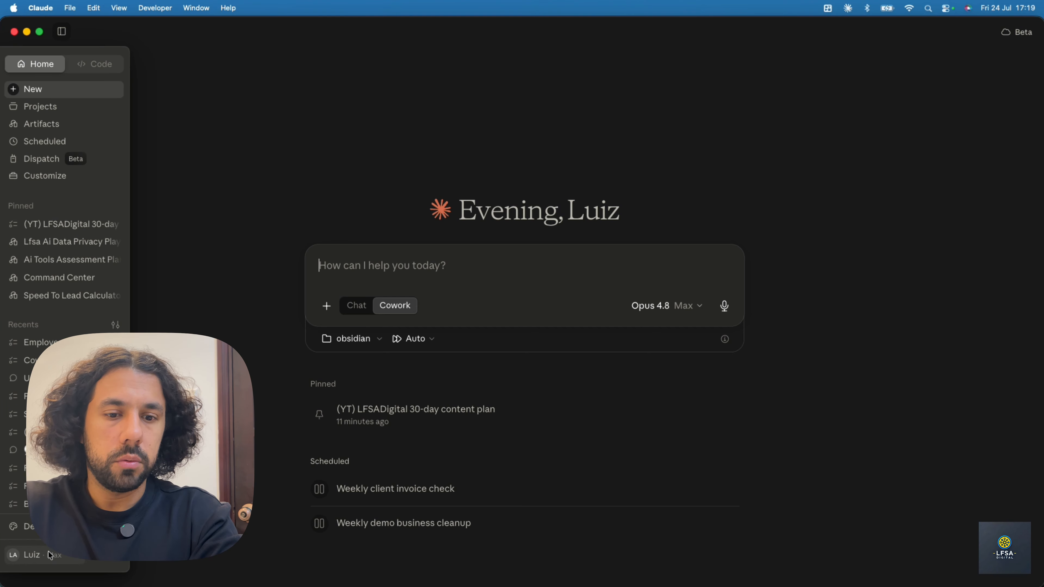
click(59, 553)
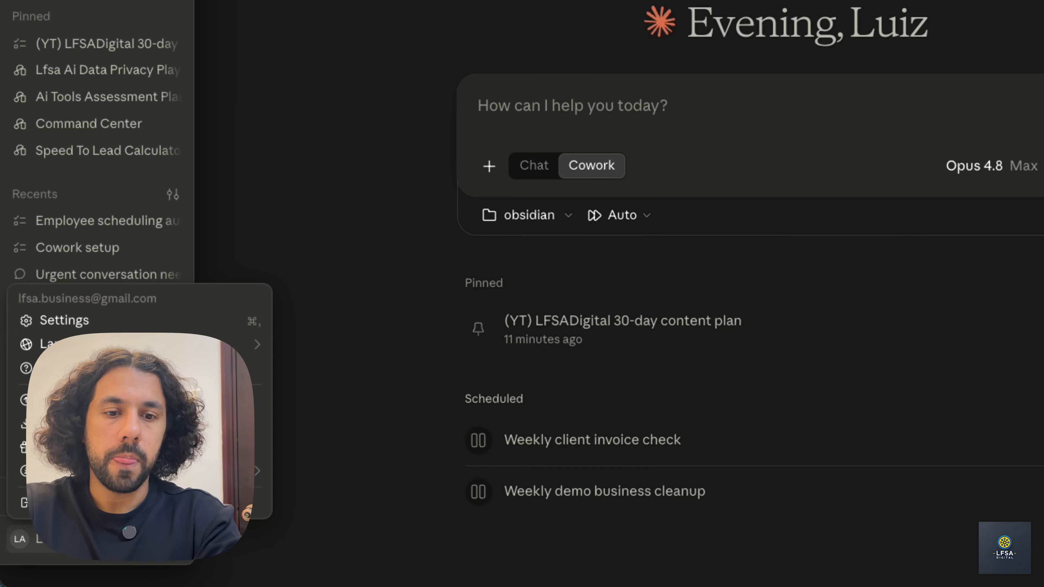
click(109, 322)
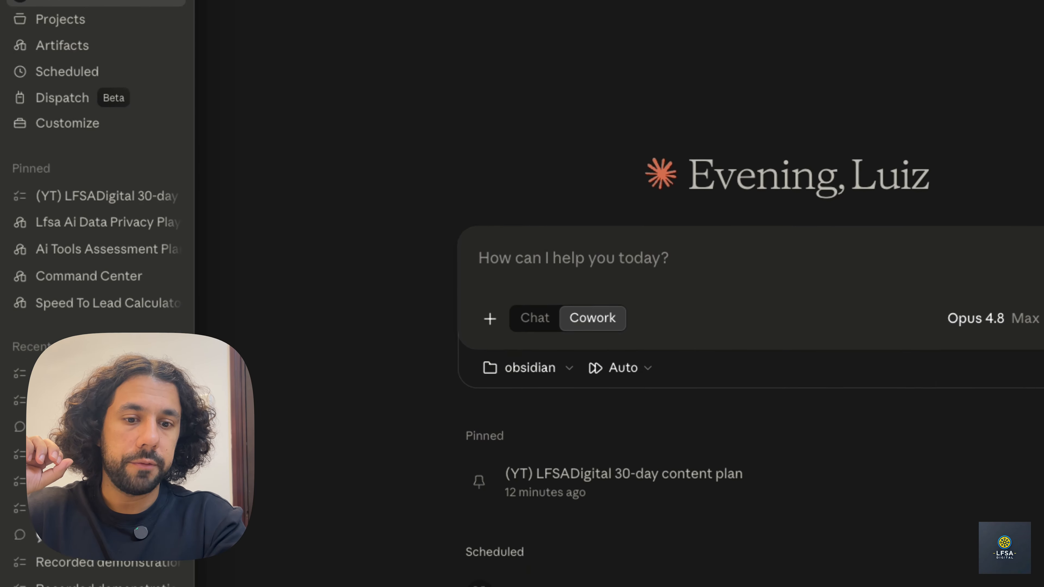
click(42, 542)
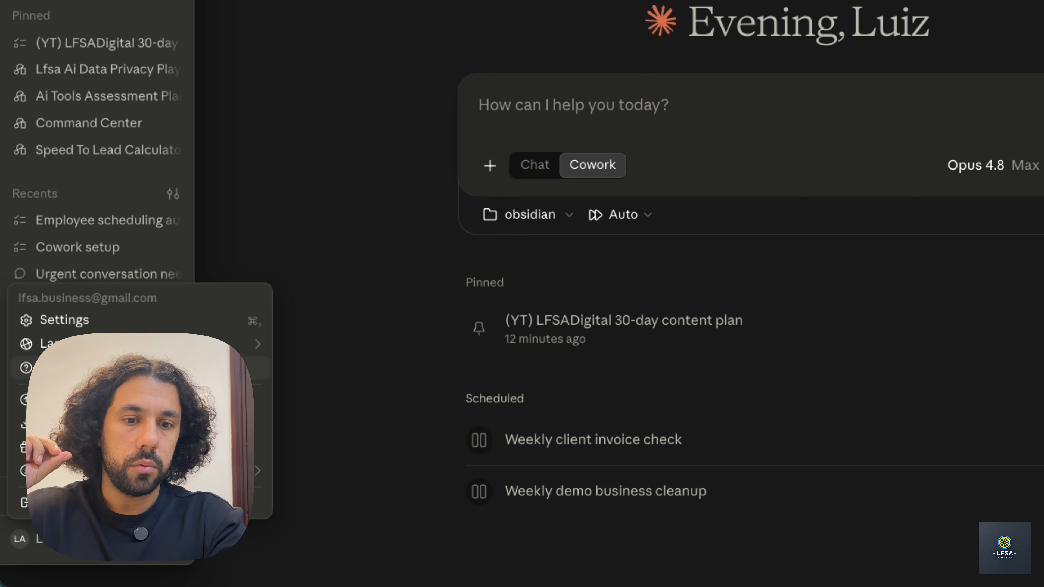
click(91, 324)
click(428, 411)
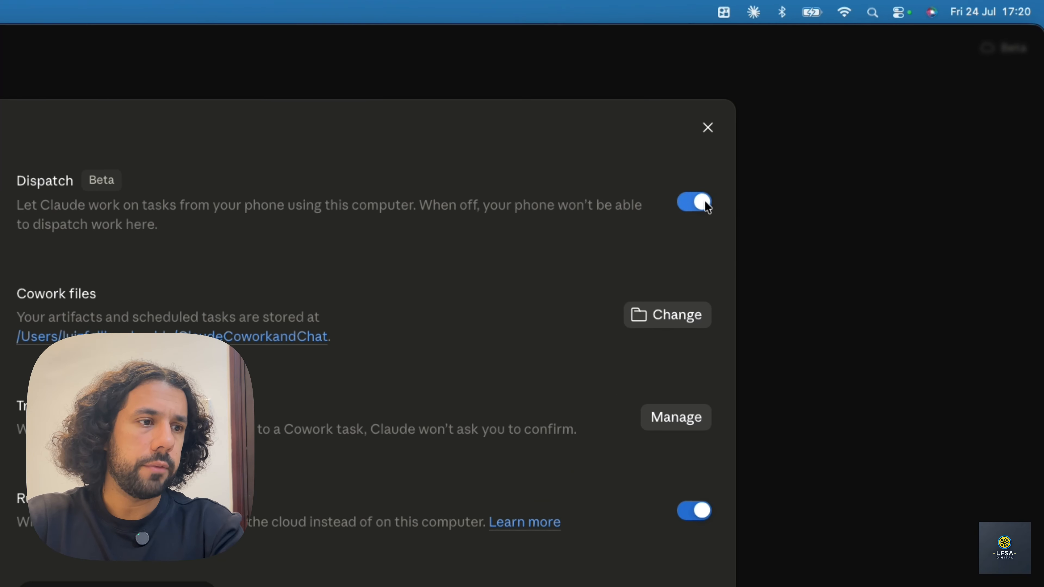
Review the Cowork settings, including Dispatch, Cowork files, trusted folders, running tasks in the cloud and the Global instructions description
scroll(453, 456, down, 2)
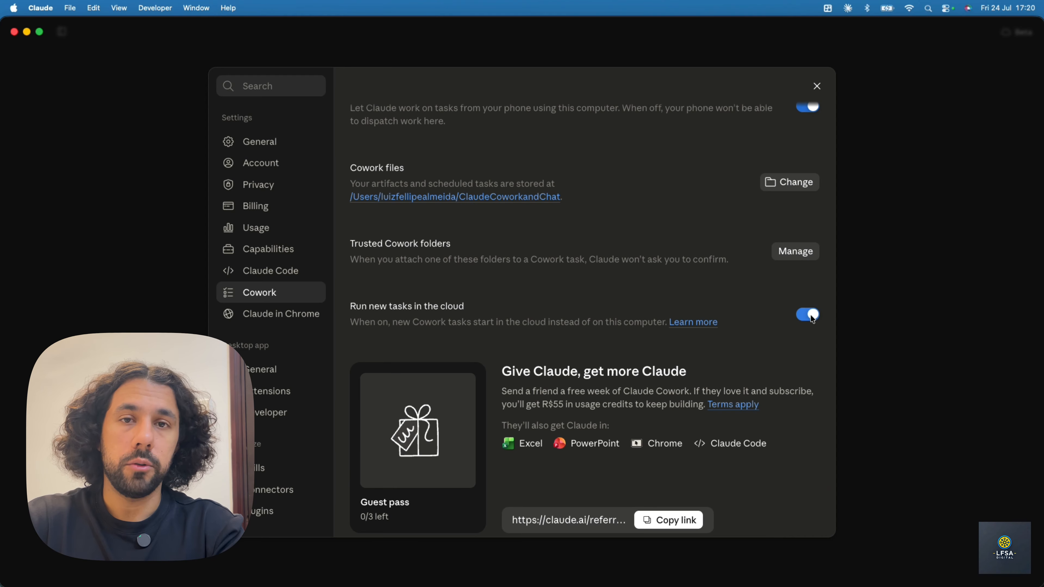
scroll(682, 287, down, 1)
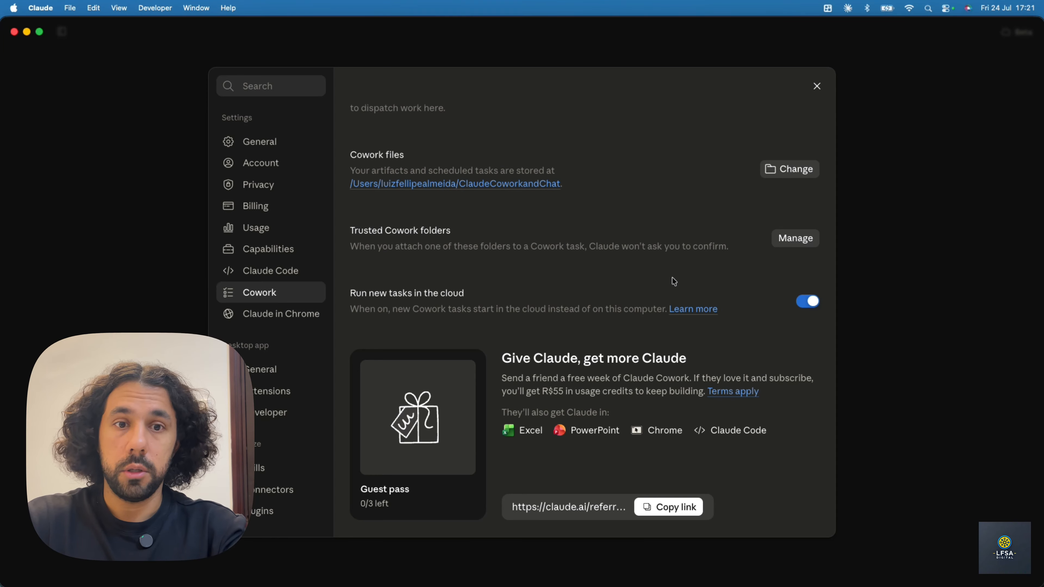
scroll(608, 325, down, 3)
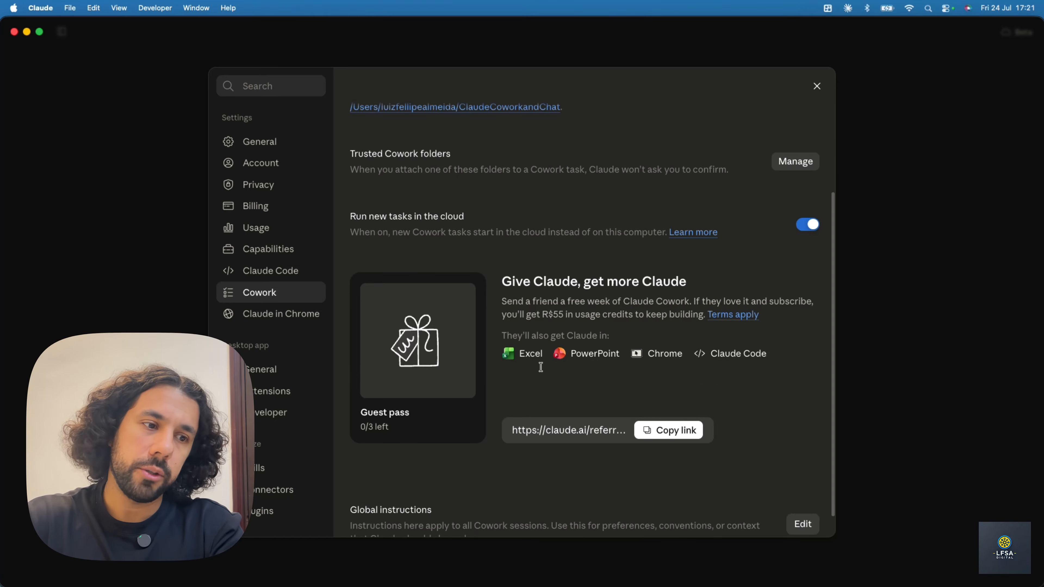
scroll(573, 350, up, 2)
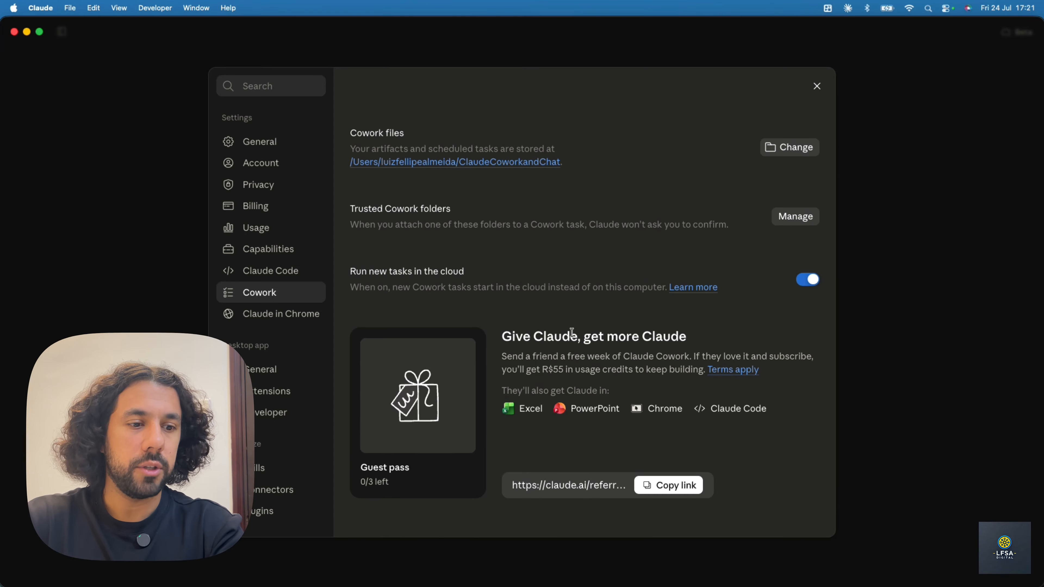
scroll(571, 333, down, 3)
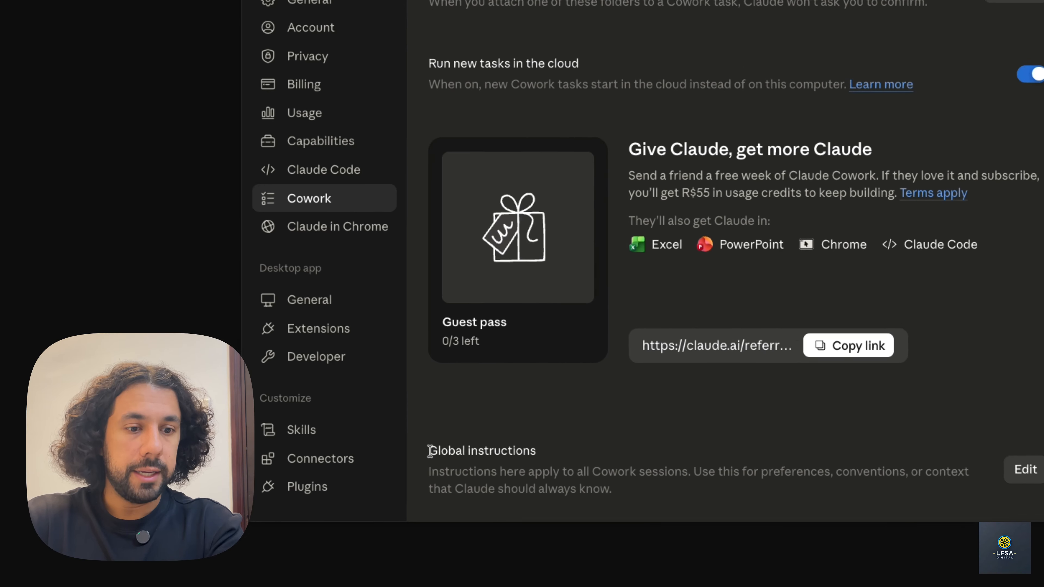
drag(350, 484, 504, 519)
click(607, 485)
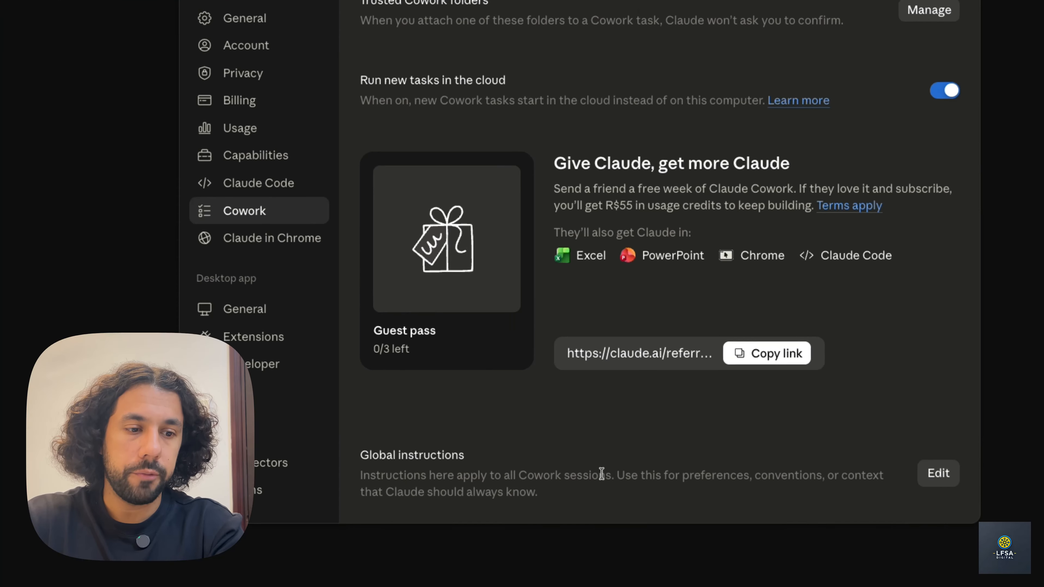
drag(518, 476, 615, 475)
click(658, 476)
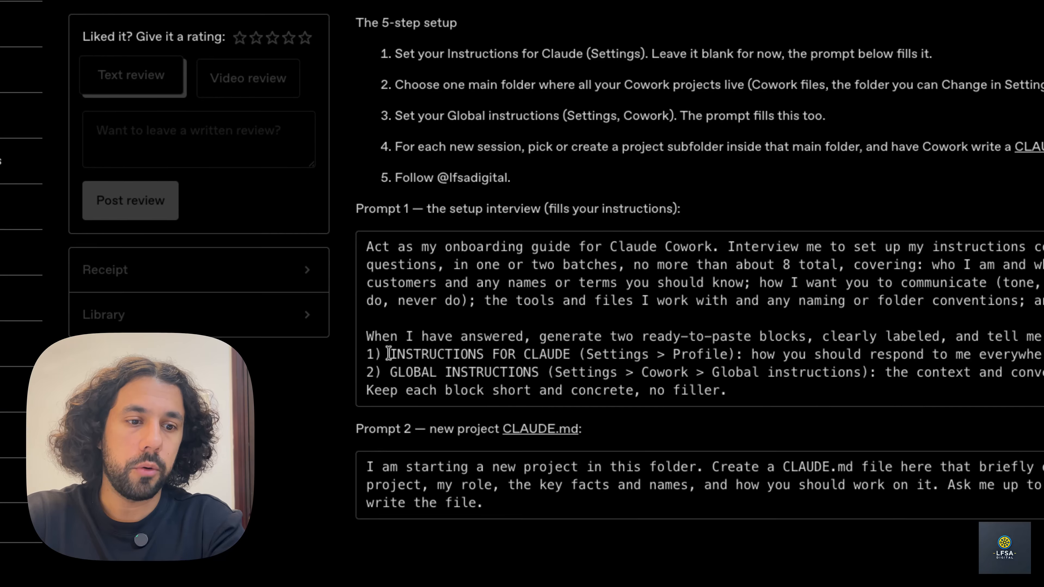
Examine the two instruction blocks requested by Prompt 1 on the Gumroad setup prompt page, and close that browser window
drag(378, 410, 536, 411)
drag(461, 371, 641, 371)
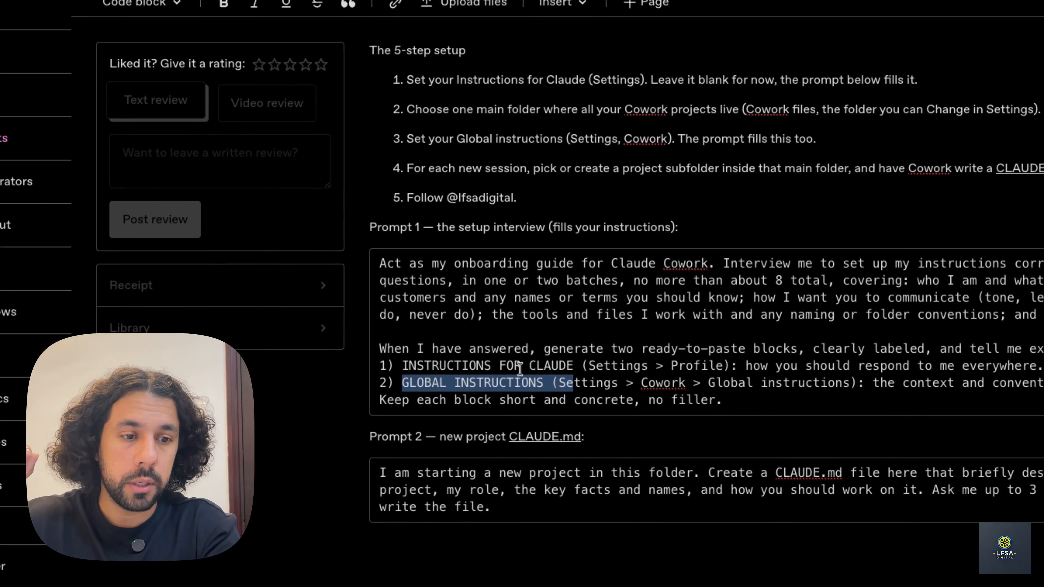
double_click(431, 432)
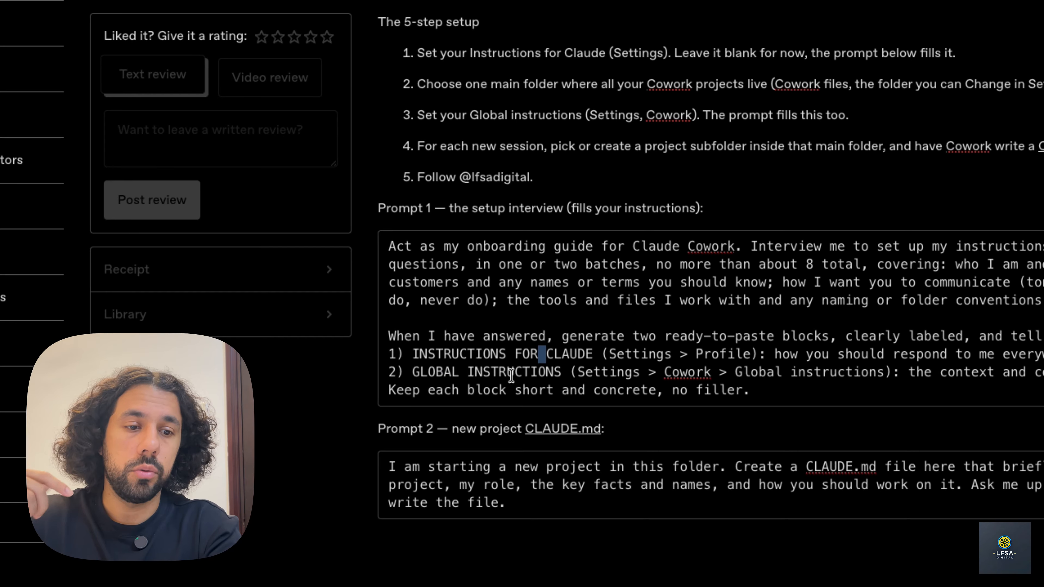
double_click(511, 373)
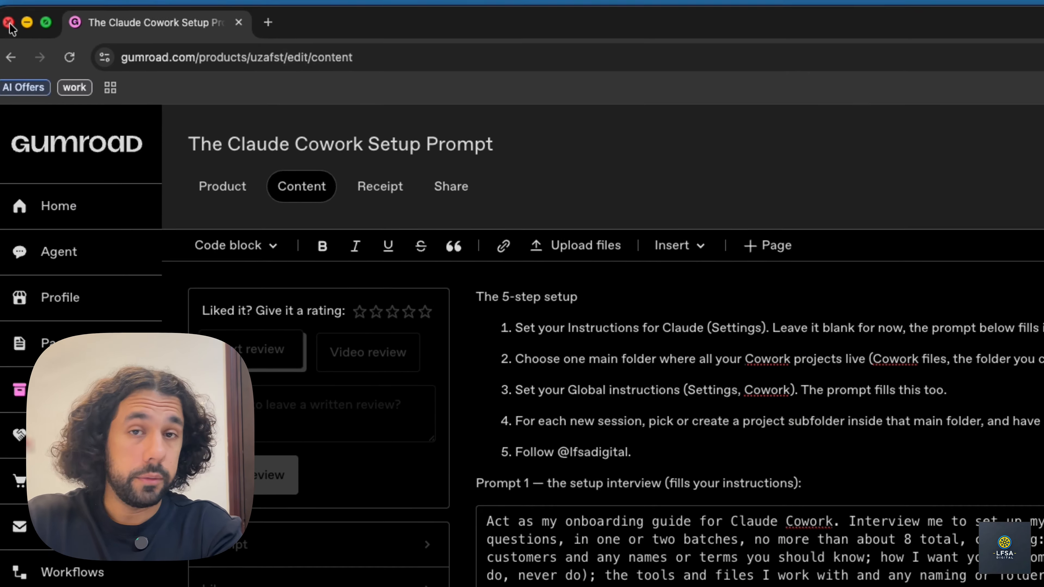
click(10, 25)
click(413, 206)
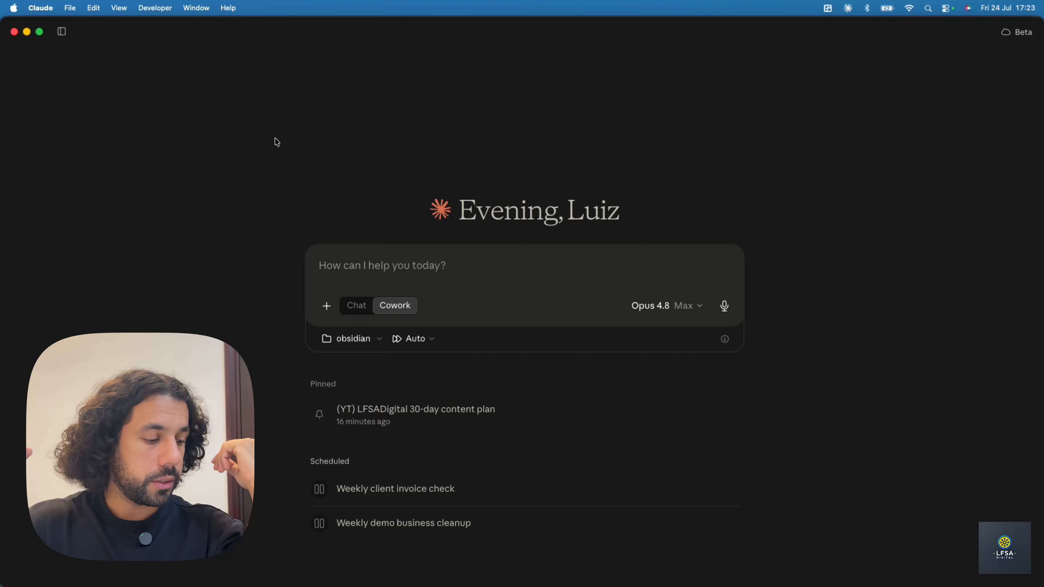
Remove the obsidian folder from the new Cowork session
click(391, 268)
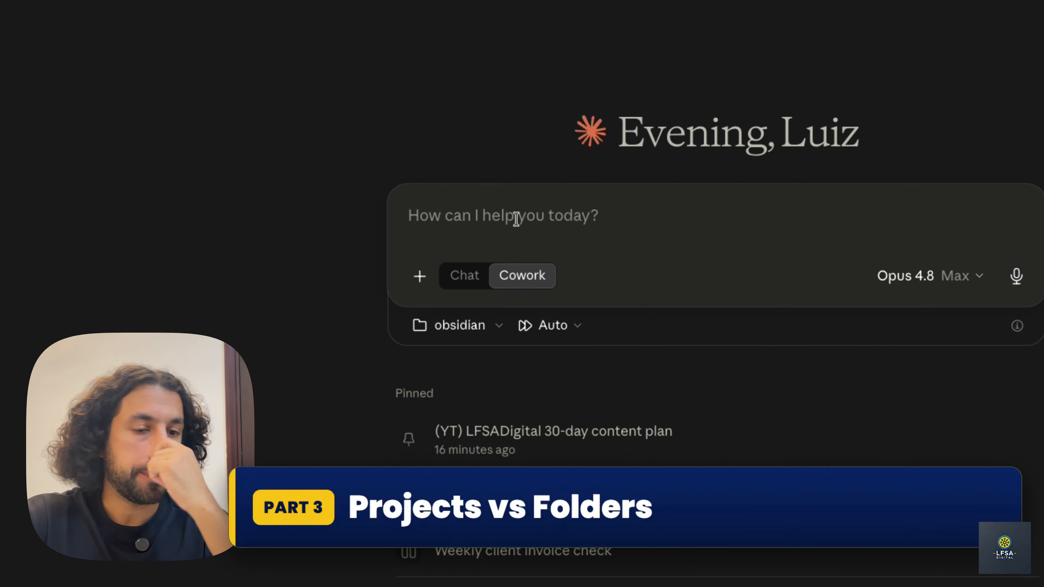
click(495, 248)
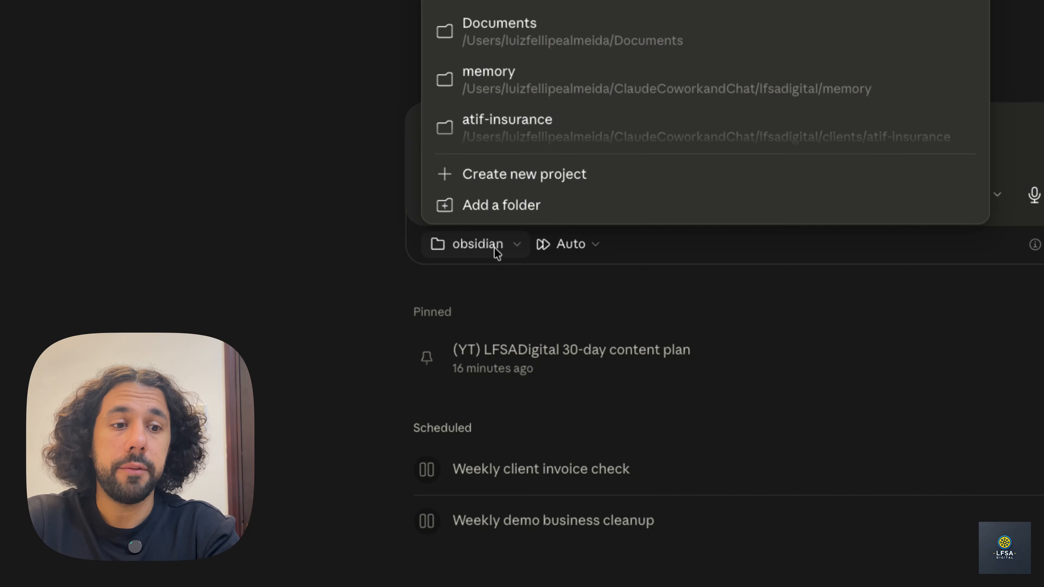
click(394, 269)
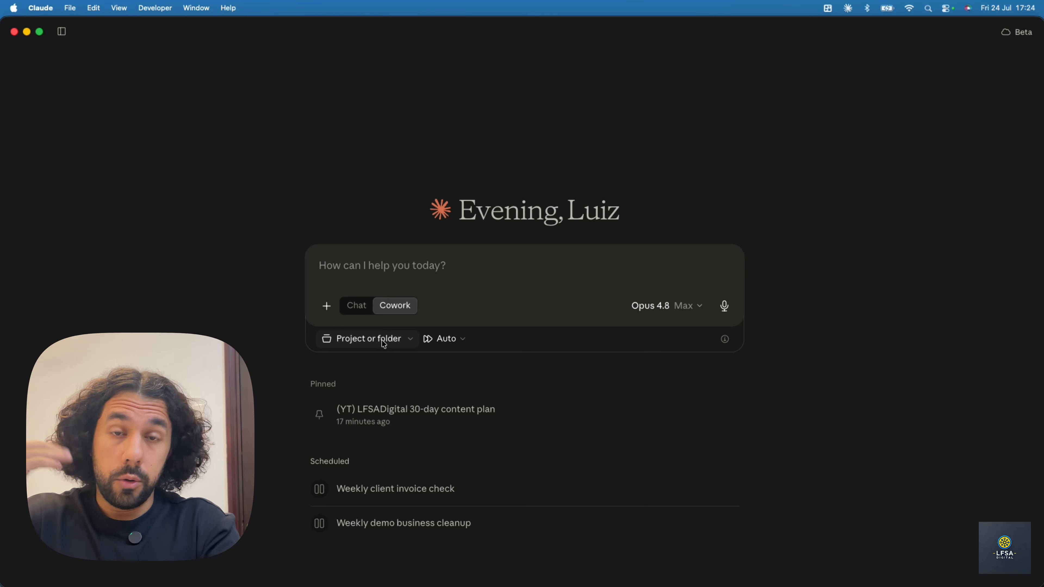
Browse the projects and folders available for the Cowork session and check the option for adding a folder
click(383, 343)
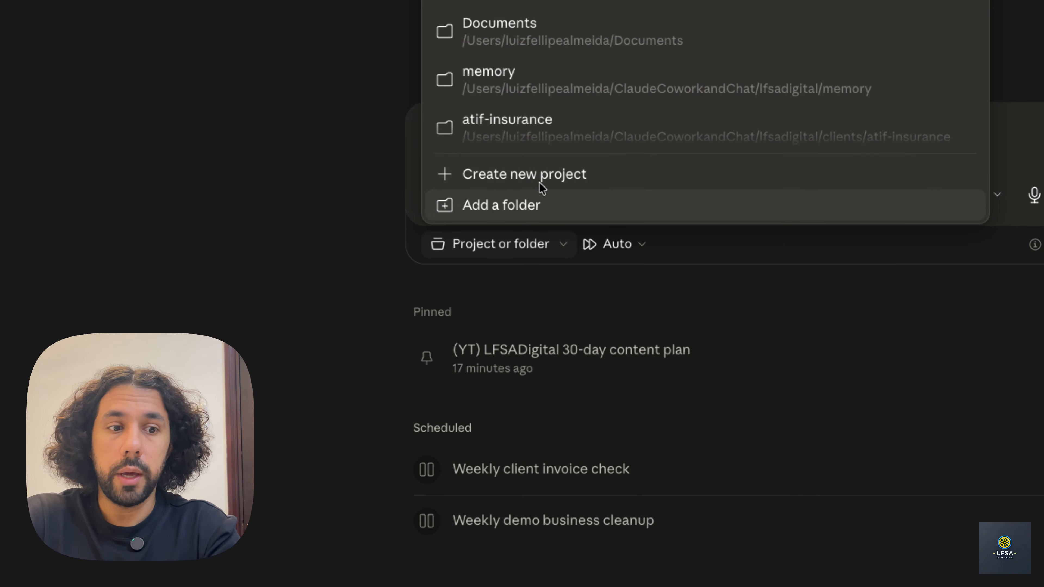
scroll(440, 105, down, 8)
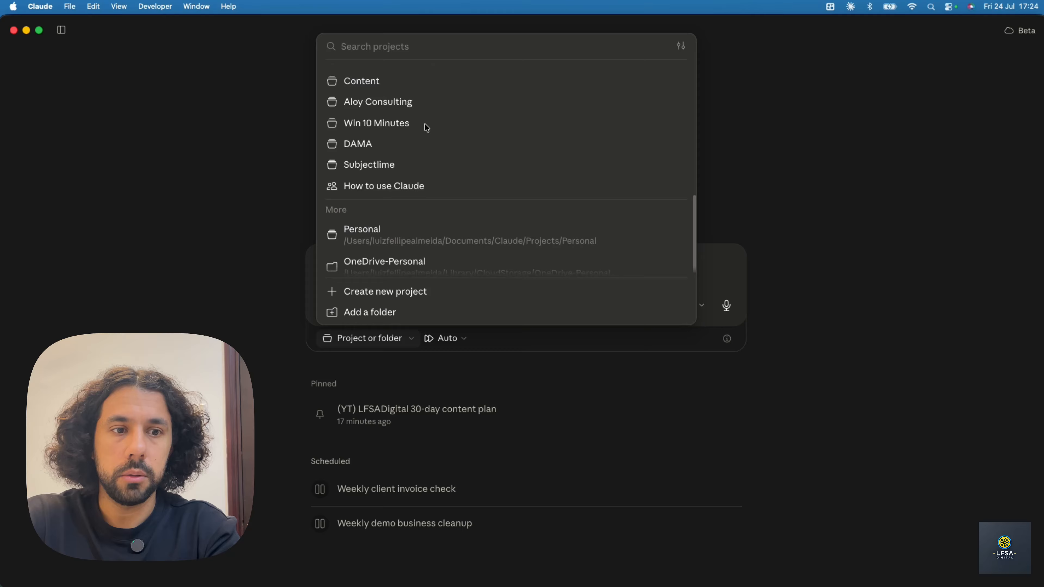
click(395, 312)
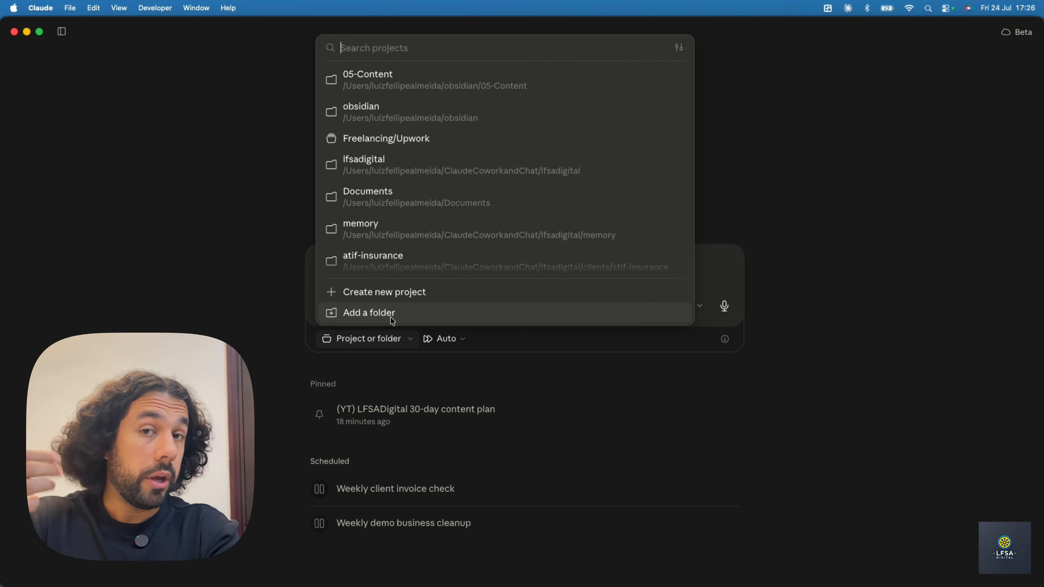
Start creating a new project and name it "Content Creation"
click(430, 295)
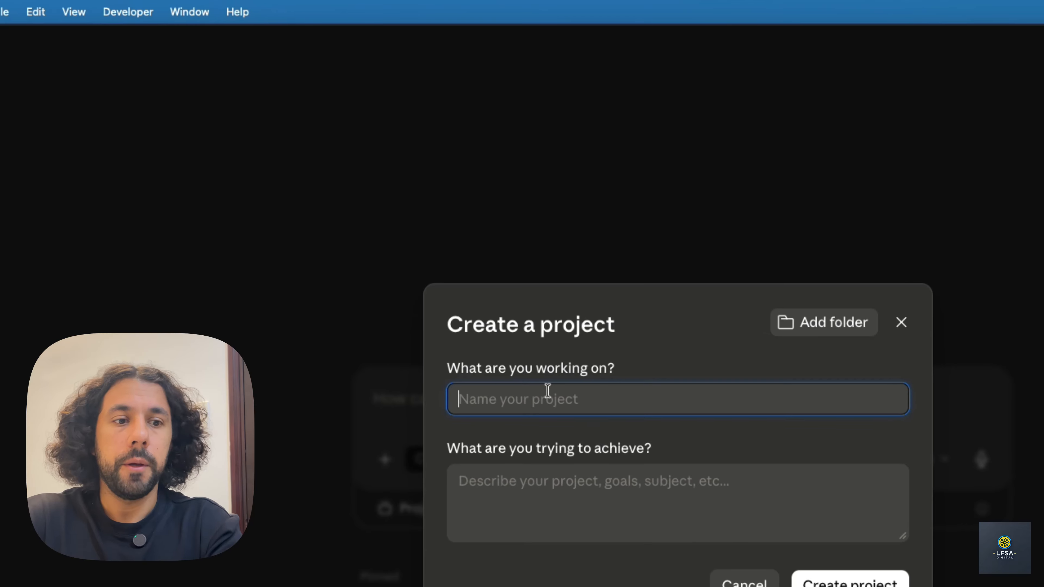
text(Na)
key(BackSpace)
key(BackSpace)
text(Content Crea)
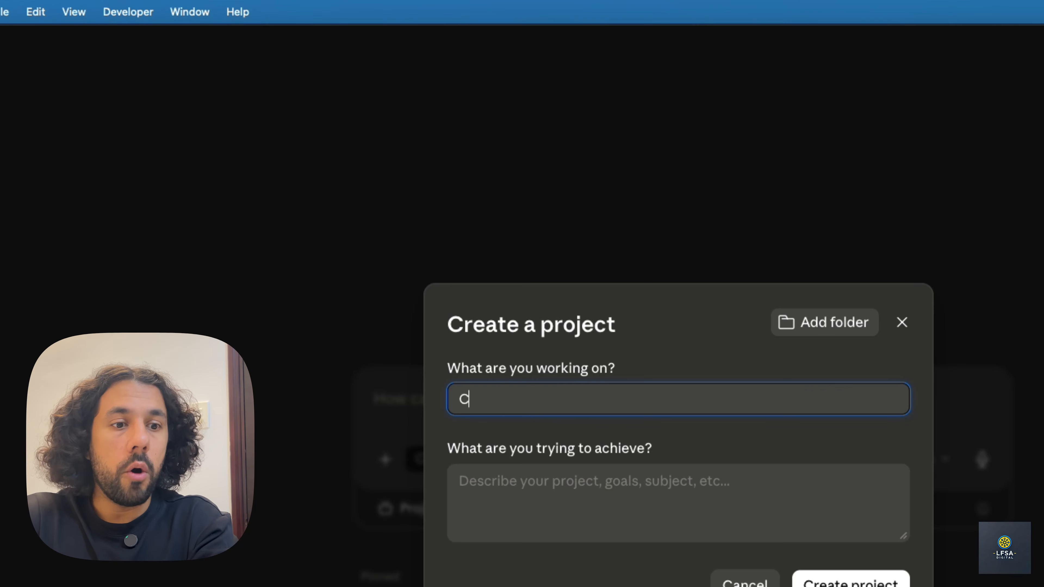
text(tion)
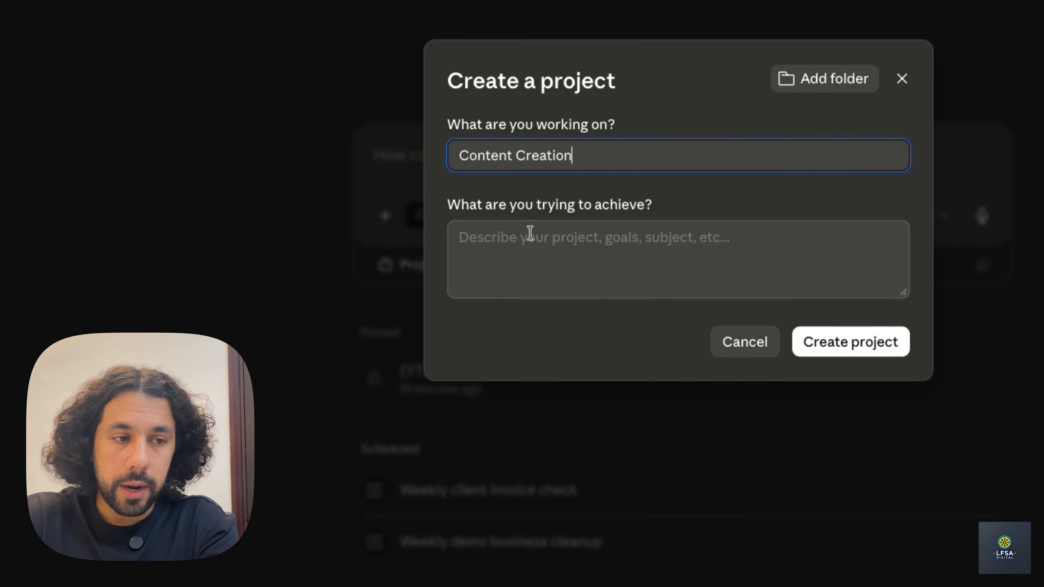
click(531, 477)
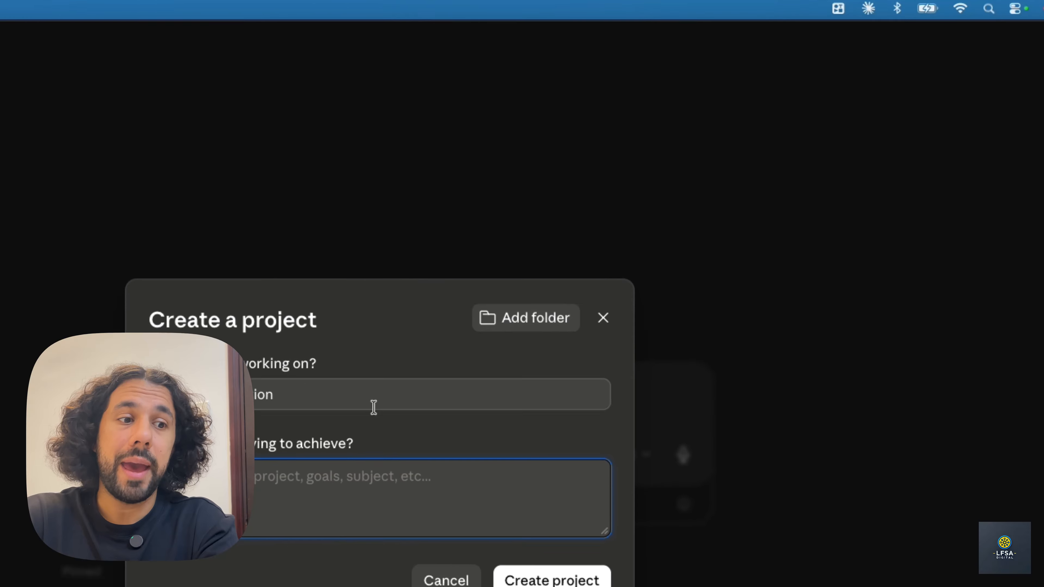
click(427, 352)
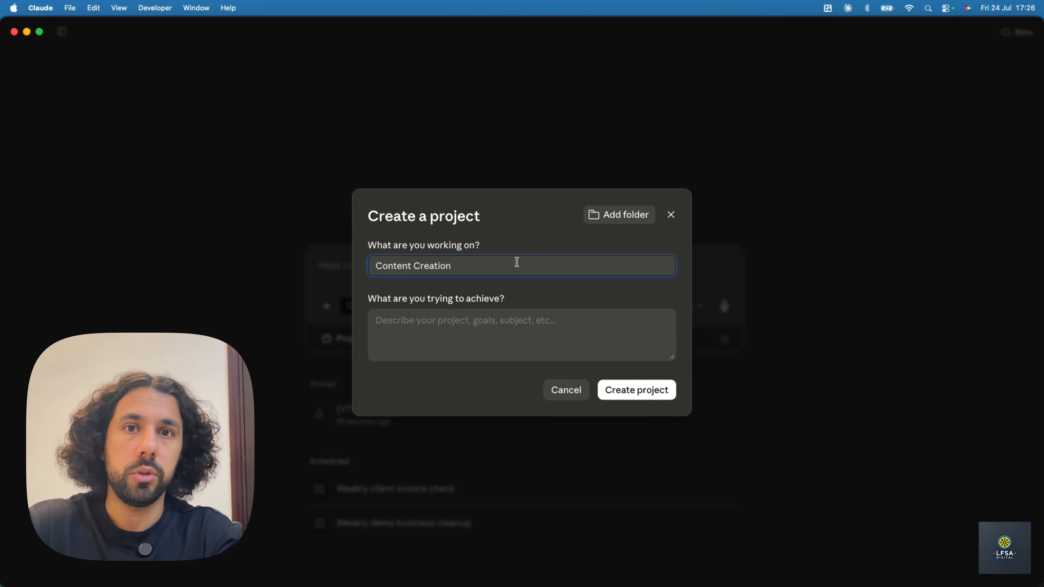
Rename the project "Email Mgm" and enter the goal "This project is about managing my email"
triple_click(474, 268)
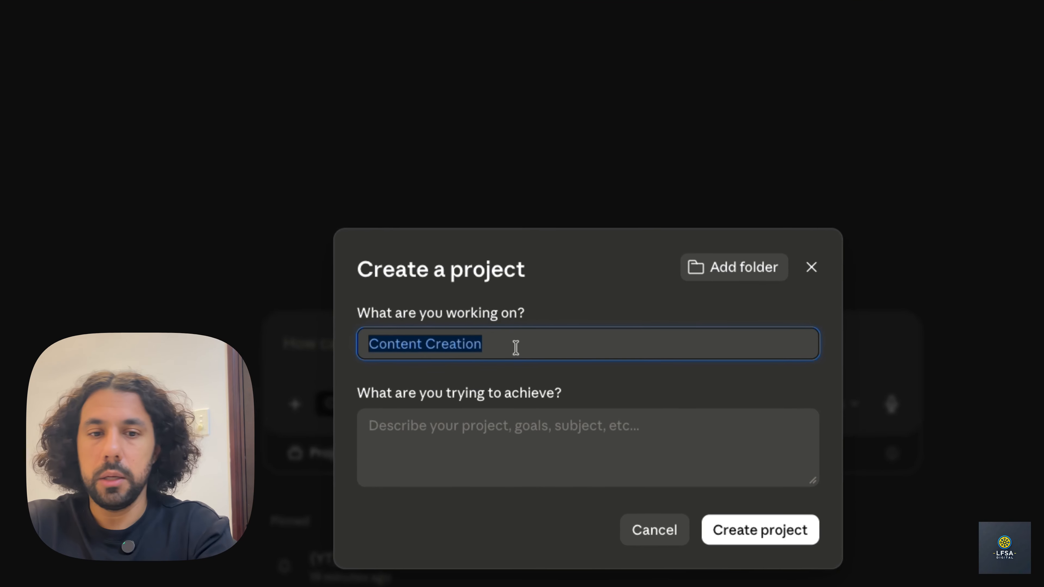
text(Email Ma)
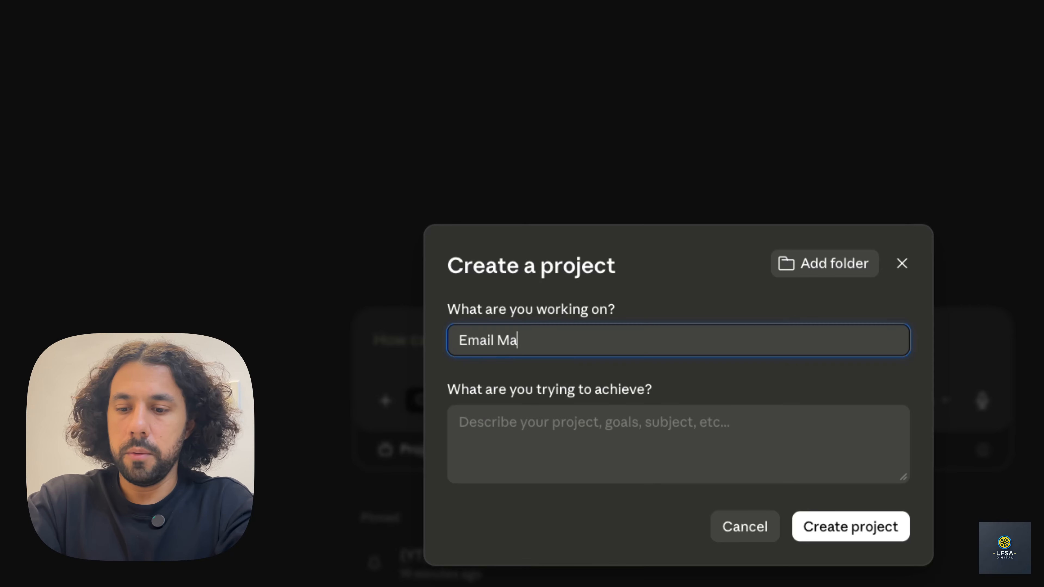
text(m)
click(540, 438)
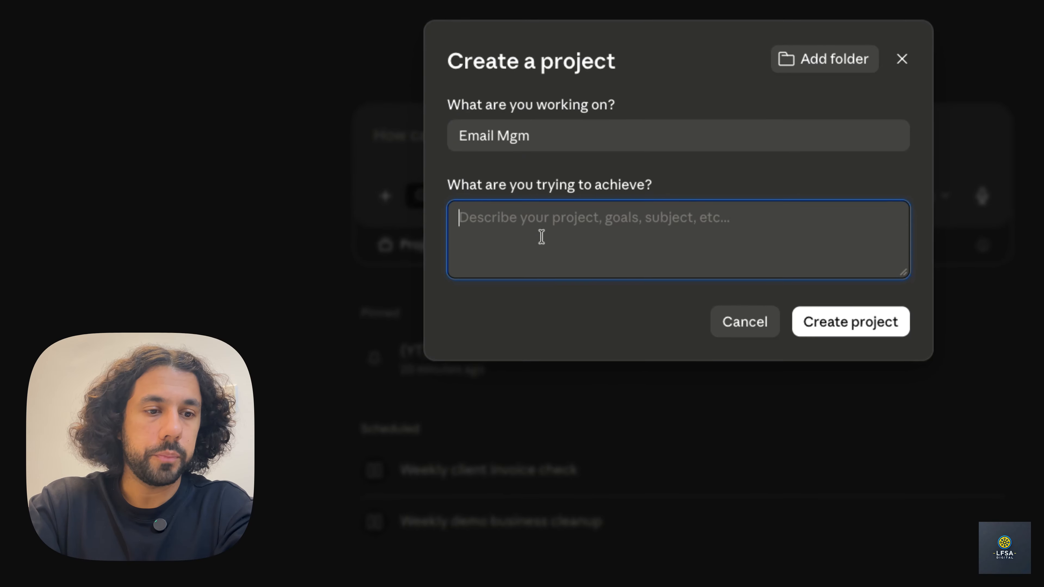
text(This pro)
text(ject is)
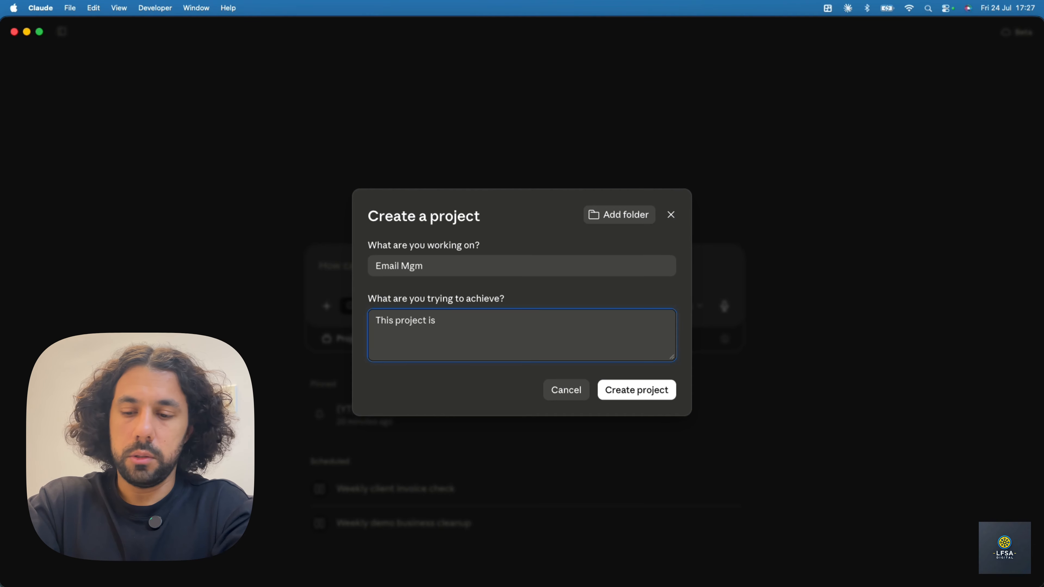
text( about managing my email)
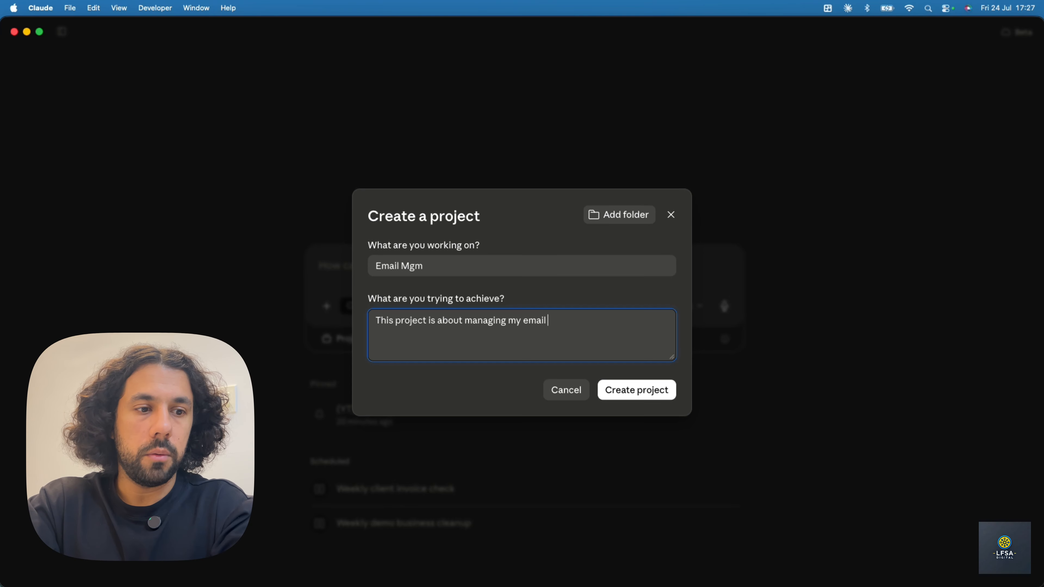
Create the project from a new local folder named "Email Mgm - Folder" inside ClaudeCoworkandChat, without instructions
click(613, 218)
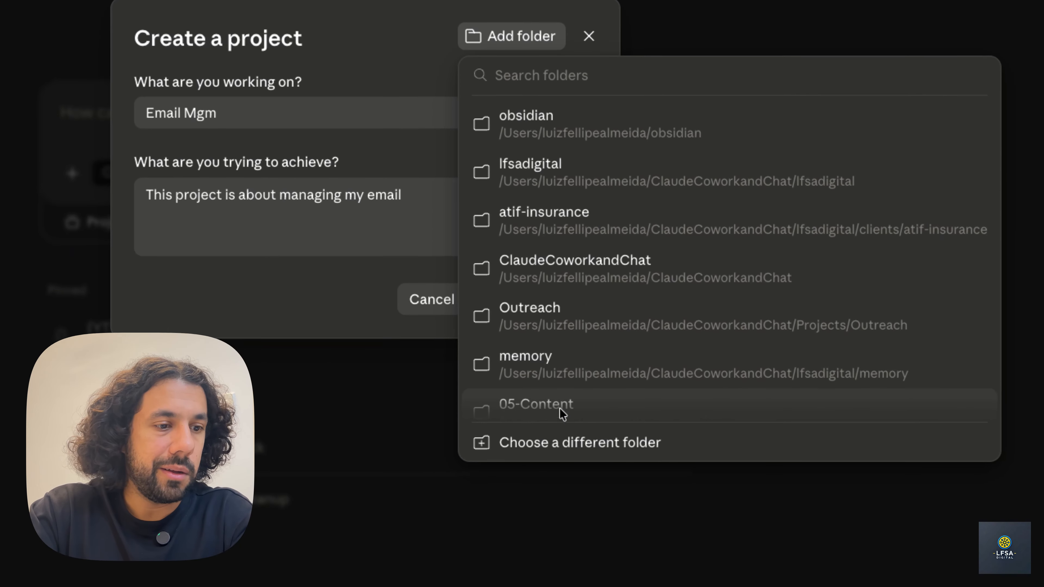
scroll(559, 411, down, 3)
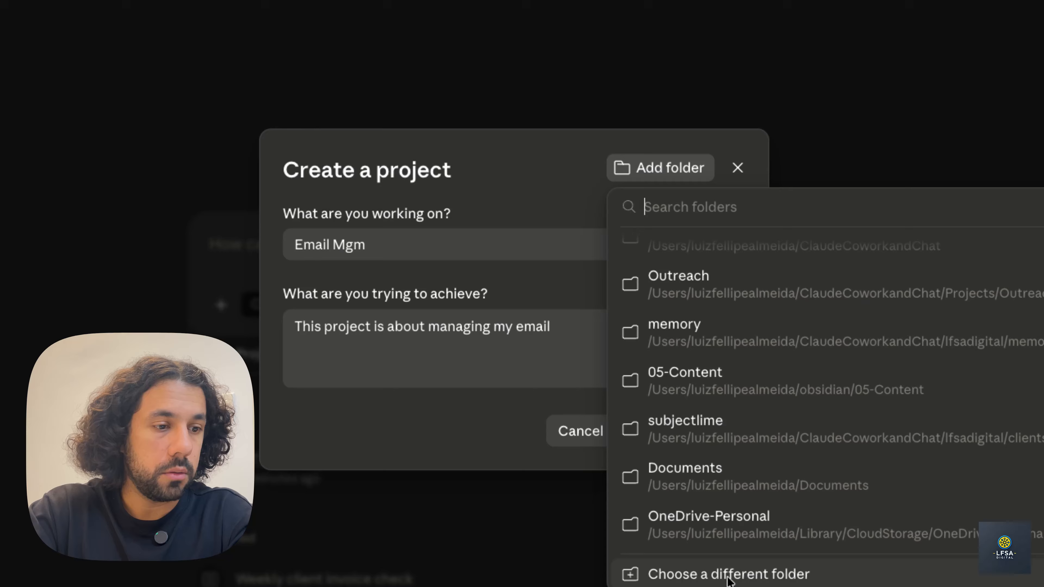
click(583, 445)
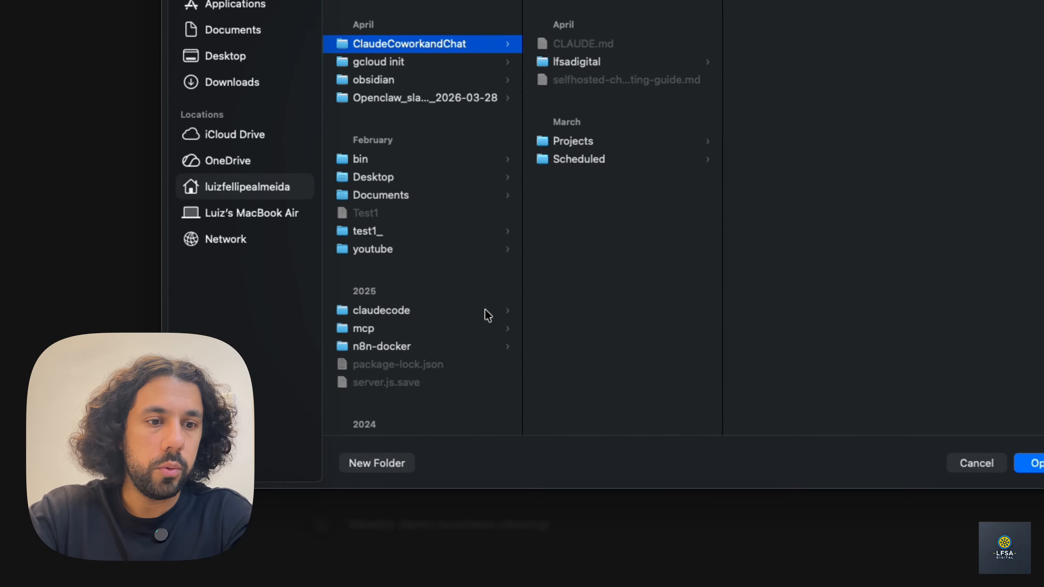
click(462, 433)
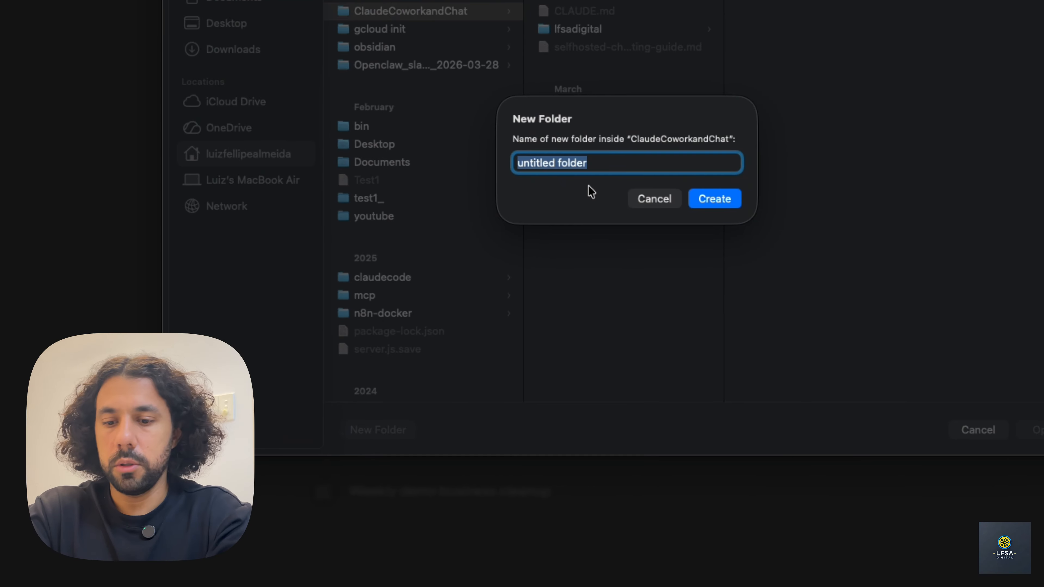
text(Email Mgm - )
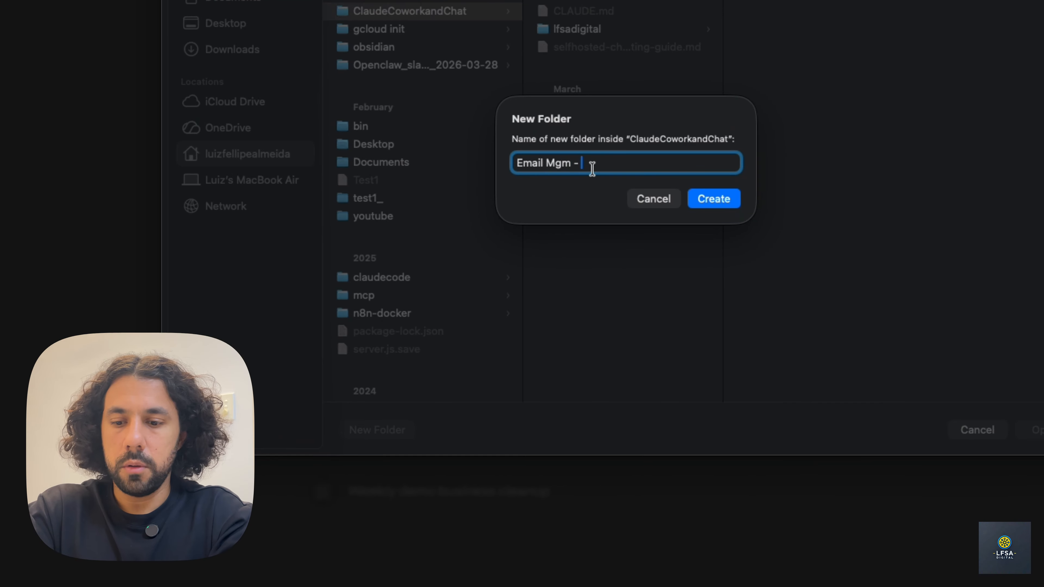
text(Folder)
click(715, 200)
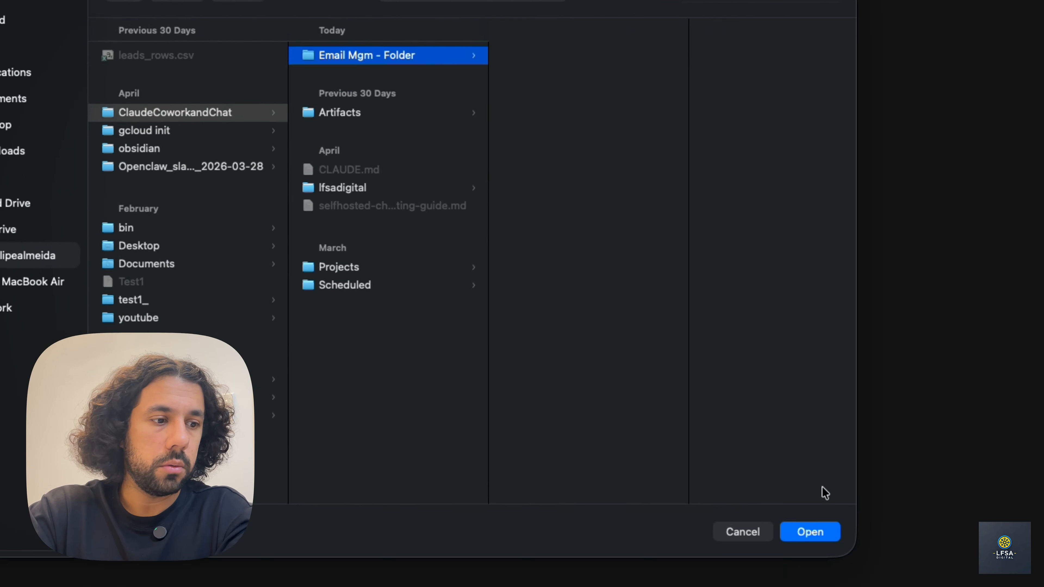
click(808, 532)
click(386, 205)
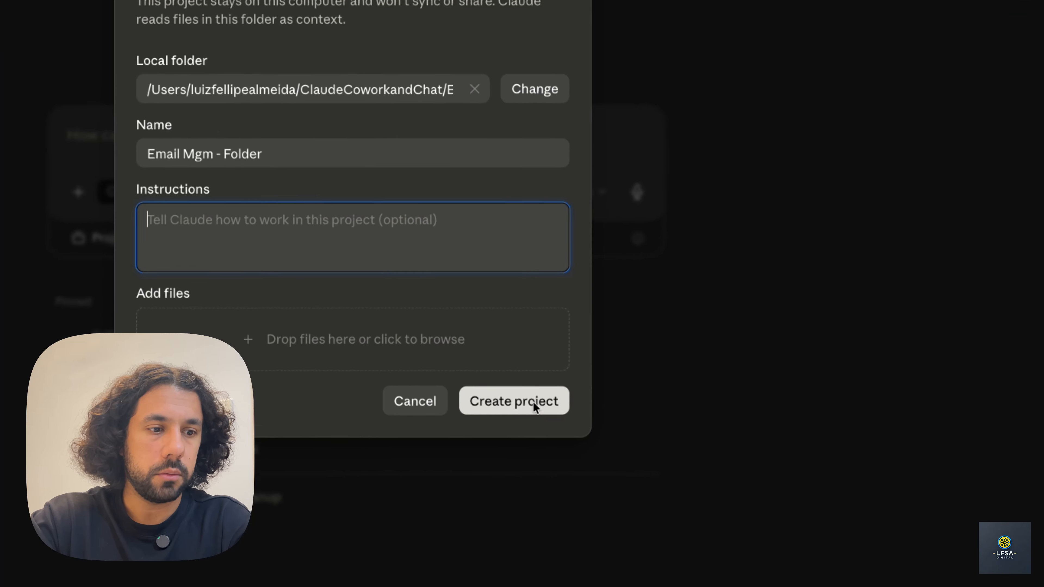
click(650, 460)
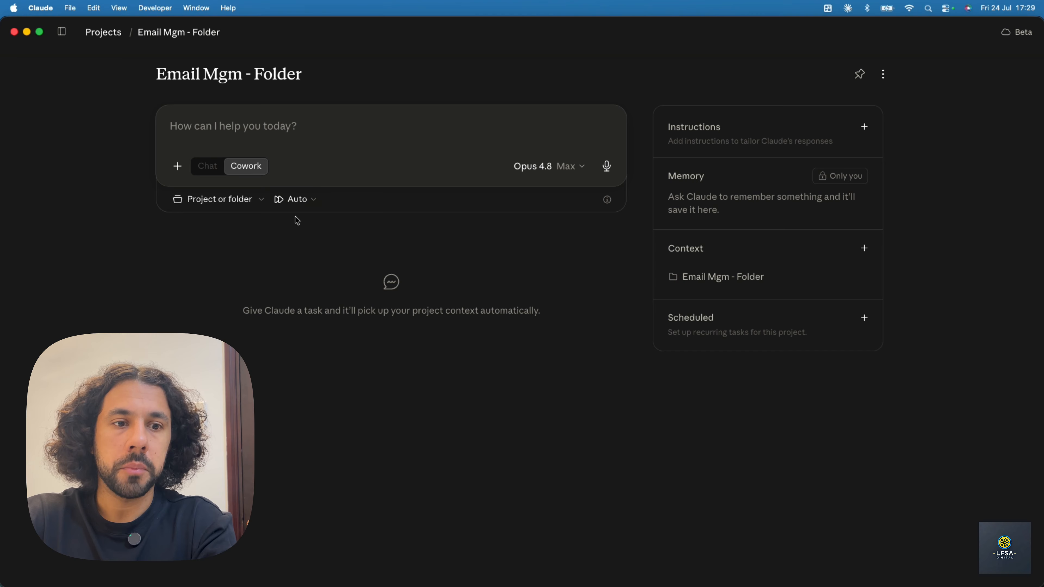
Set the project's task approvals to Manually approve and choose Fable 5 as the model
click(303, 201)
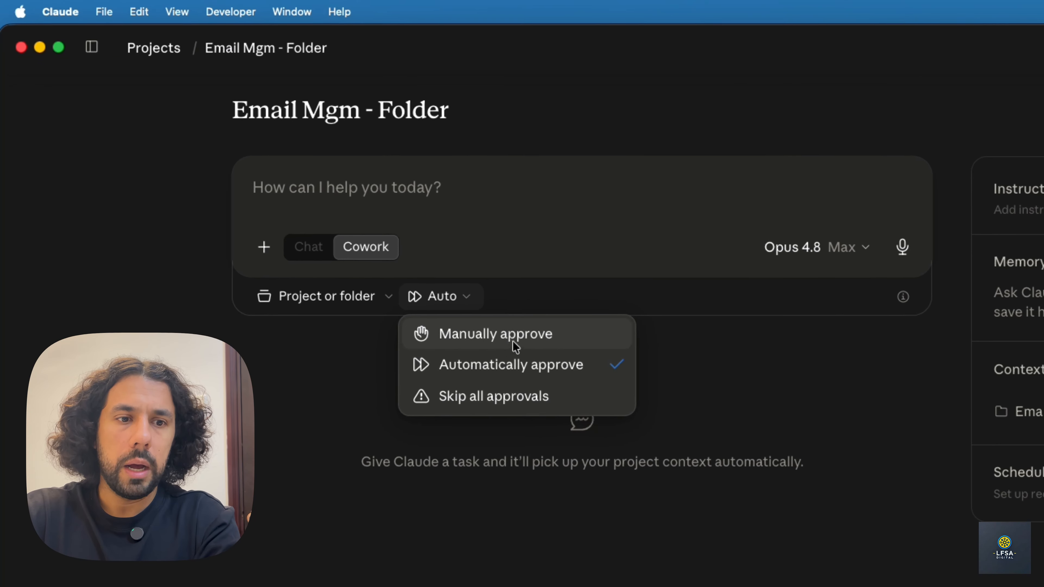
click(542, 336)
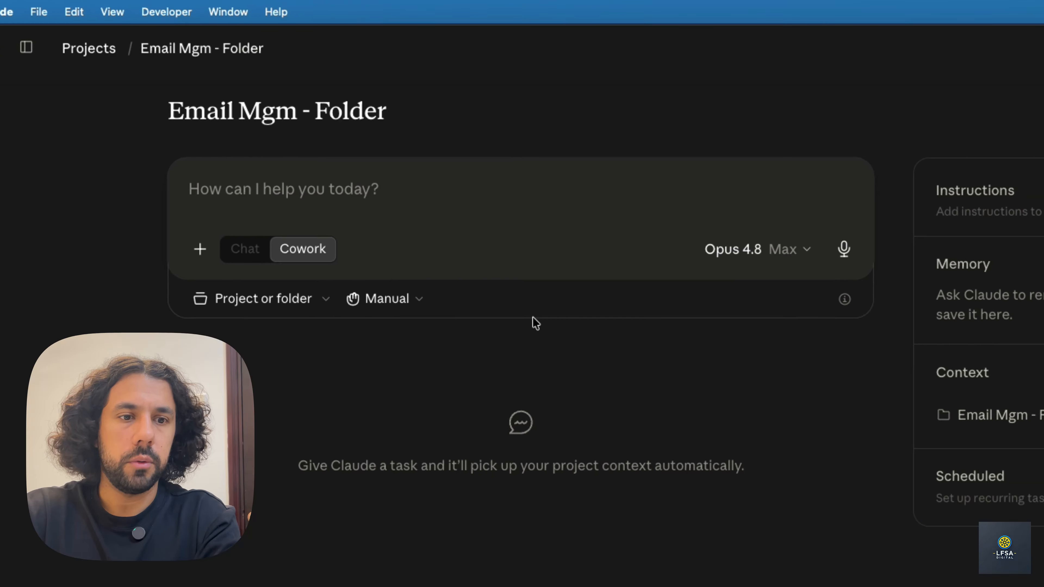
click(818, 249)
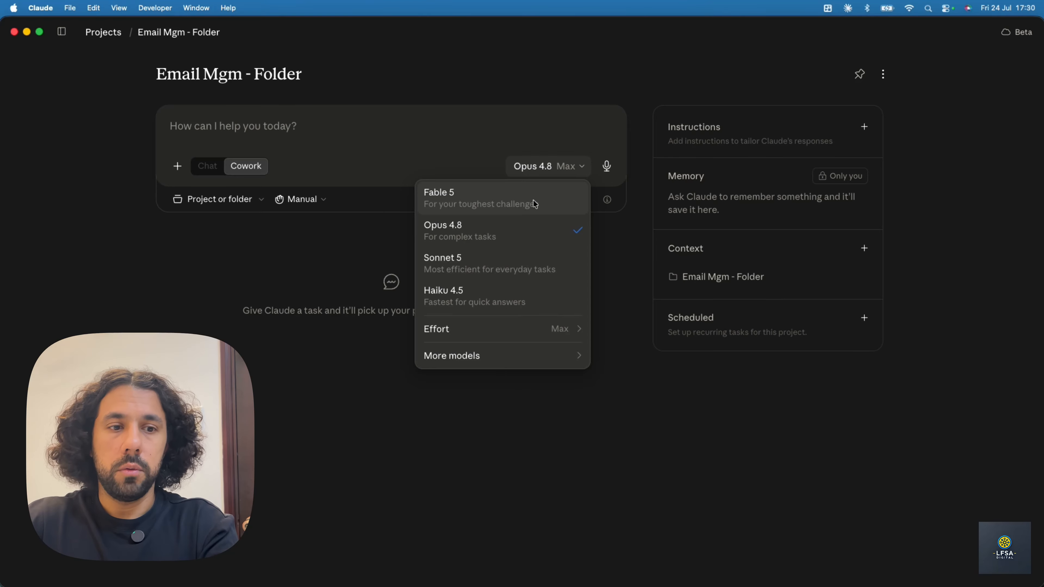
click(534, 203)
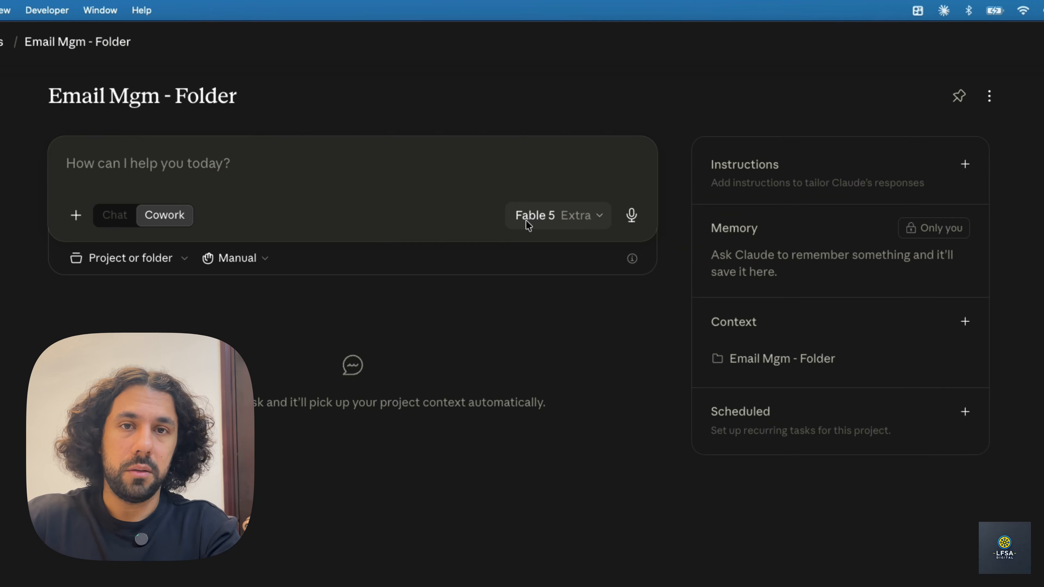
click(530, 218)
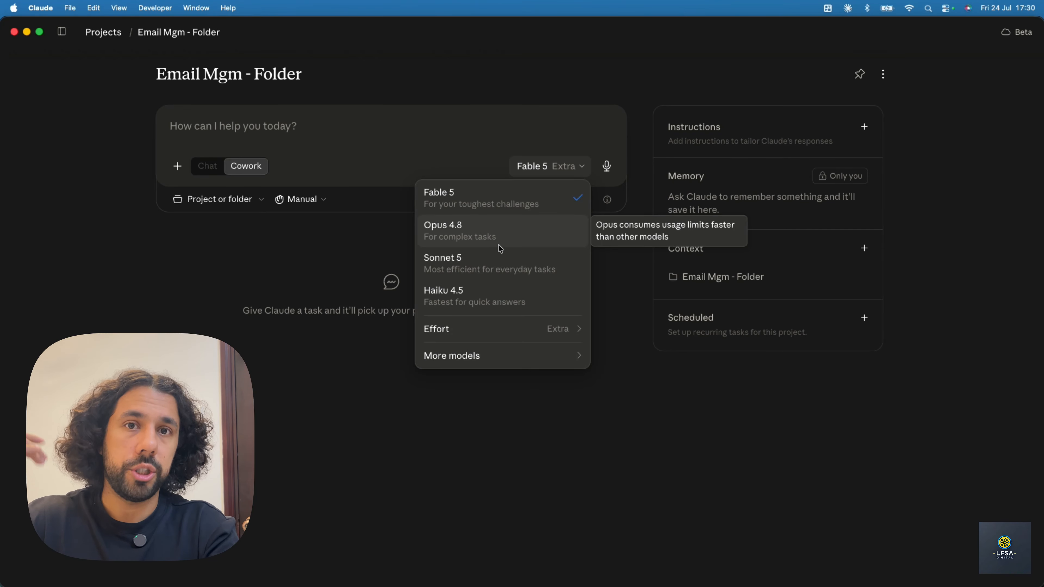
mouse_move(546, 328)
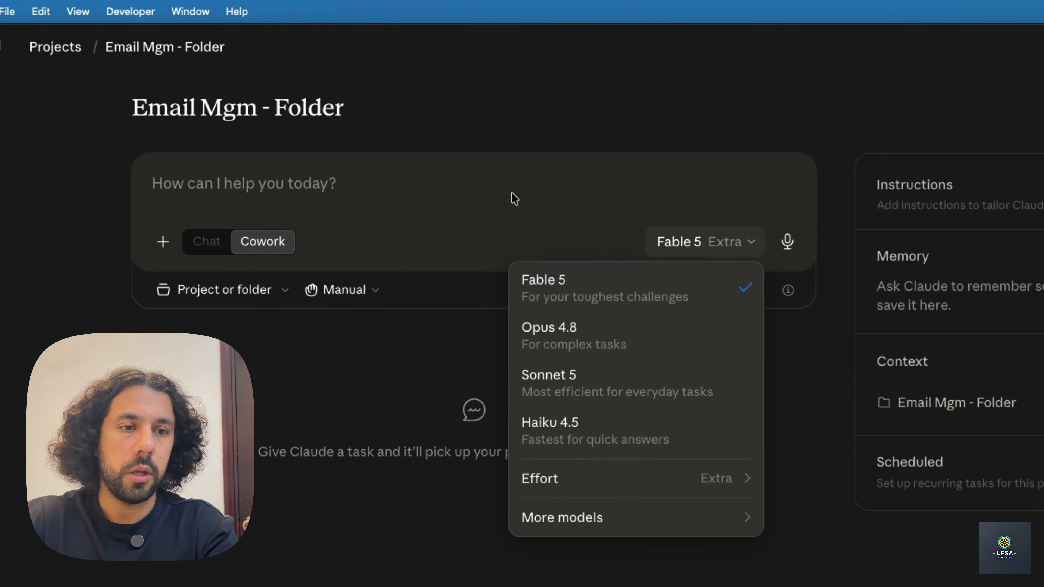
click(510, 193)
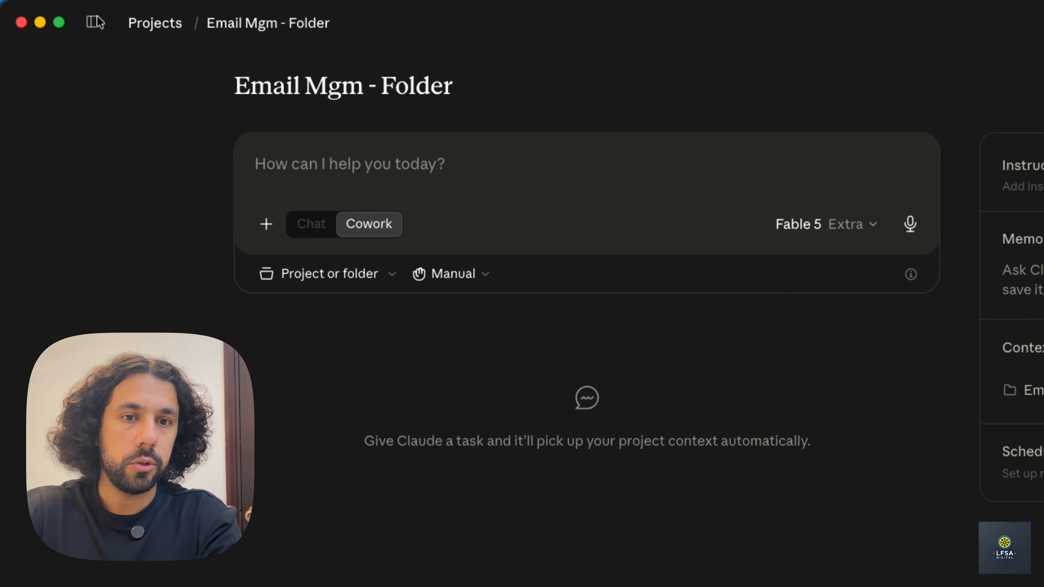
Examine the plan usage limits in the settings, including the current session reset and the weekly limits for all models and Fable
key(super+comma)
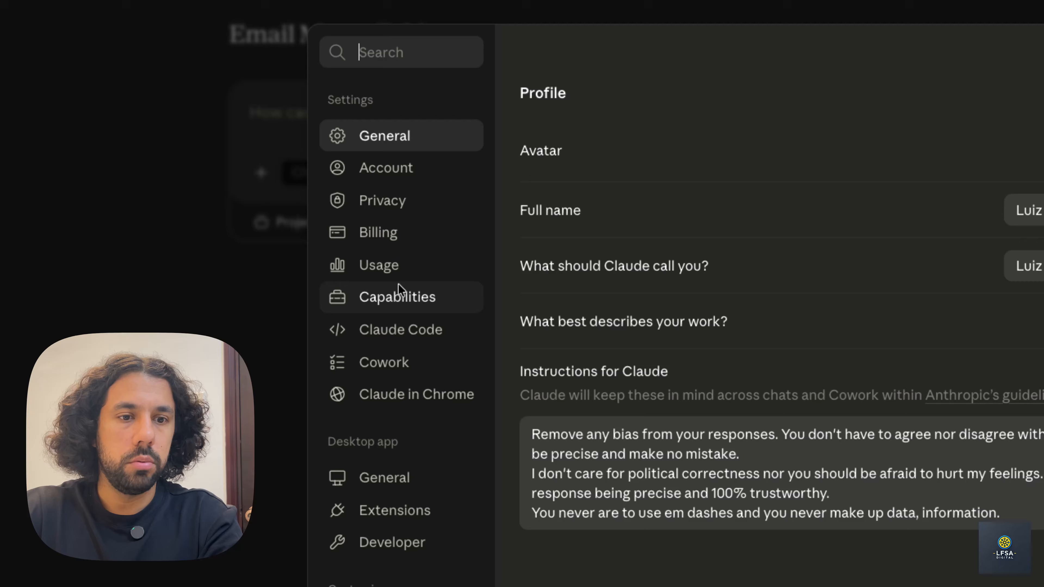
click(395, 268)
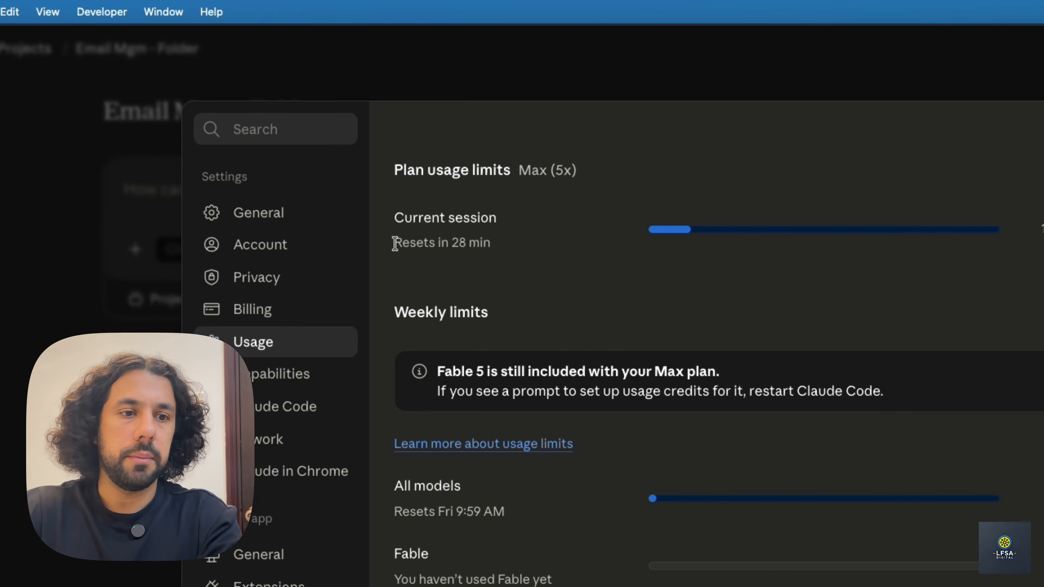
drag(475, 243, 619, 248)
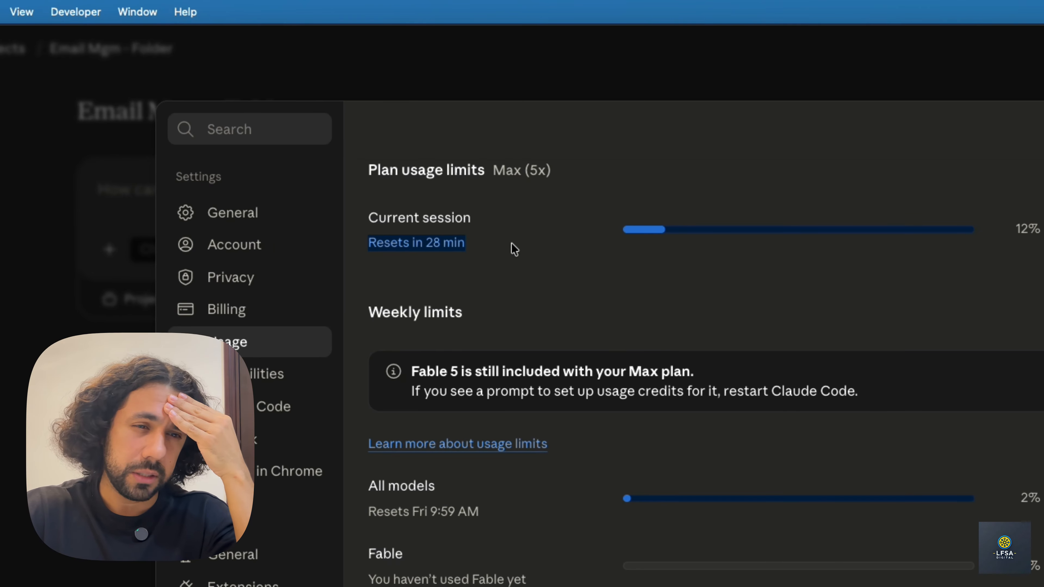
drag(368, 485, 464, 485)
click(490, 507)
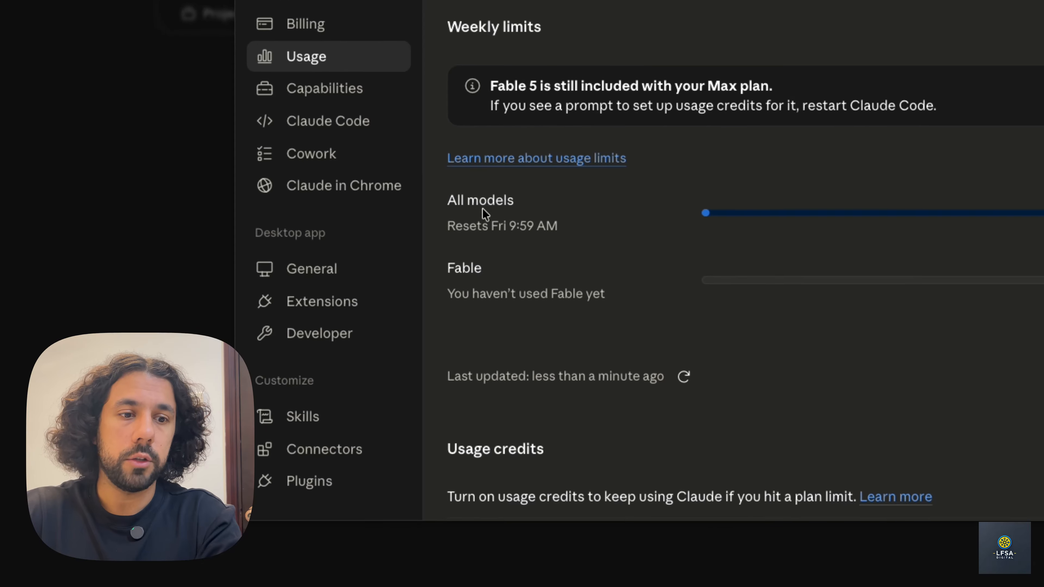
drag(448, 202, 576, 207)
drag(446, 267, 546, 271)
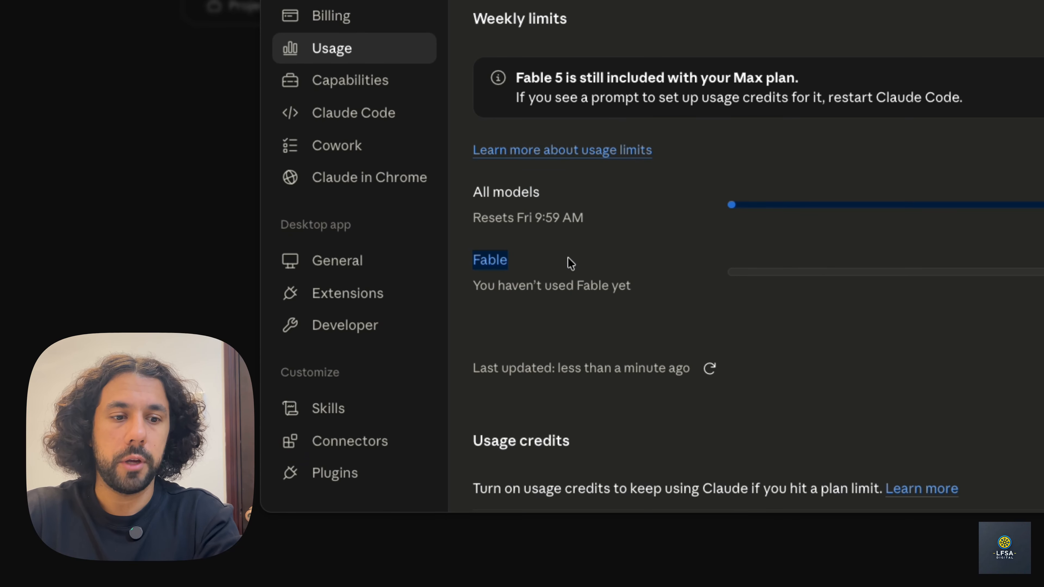
scroll(658, 321, down, 5)
scroll(796, 368, up, 5)
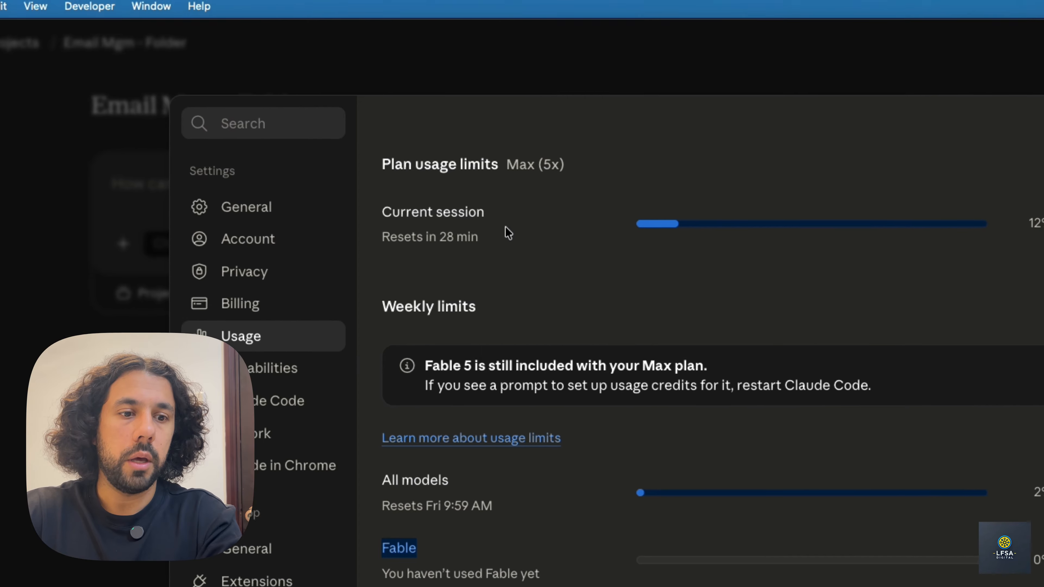
drag(471, 245, 597, 242)
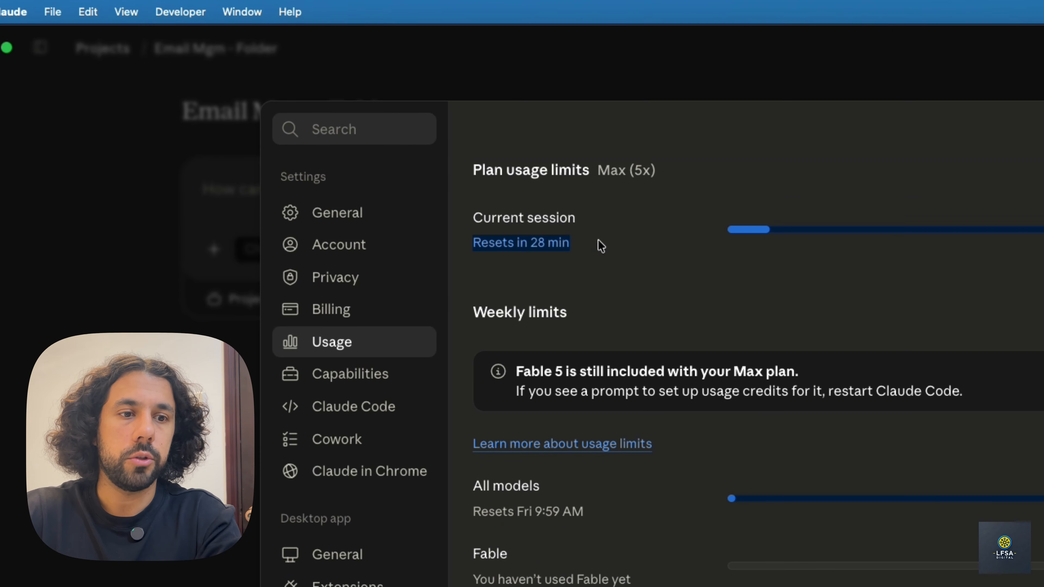
click(599, 240)
drag(473, 242, 570, 241)
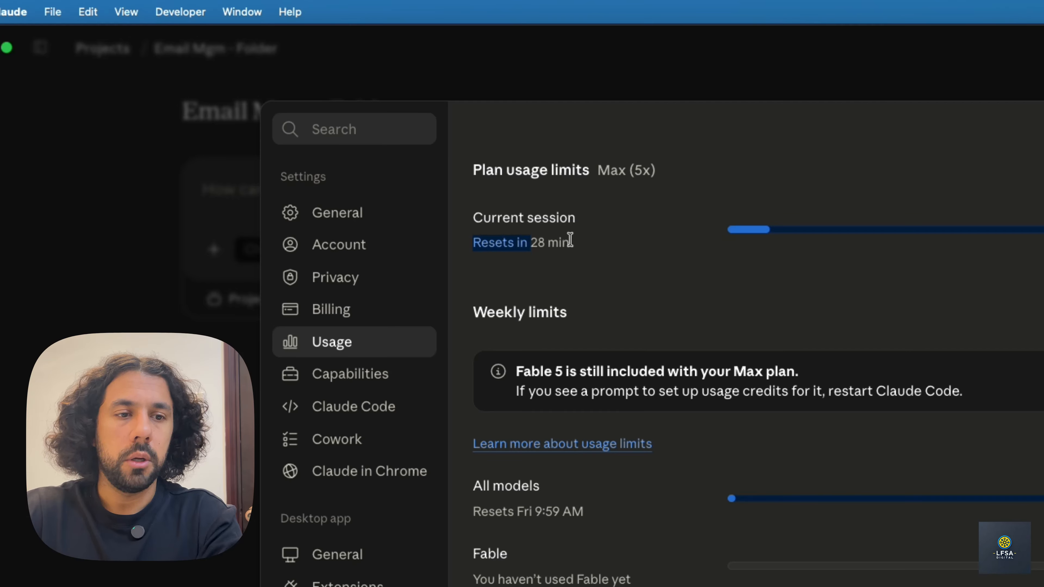
click(566, 242)
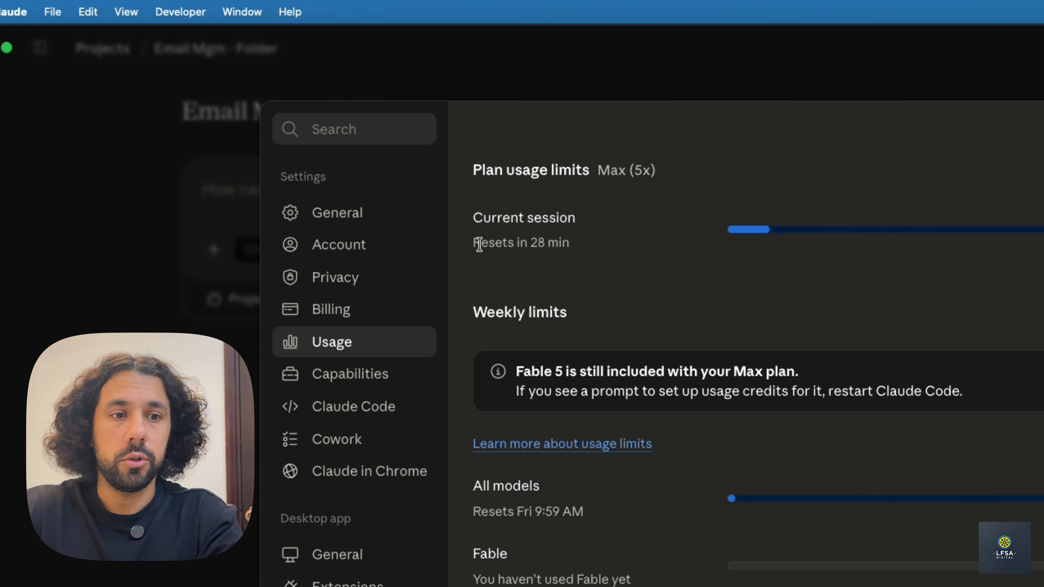
drag(481, 243, 609, 247)
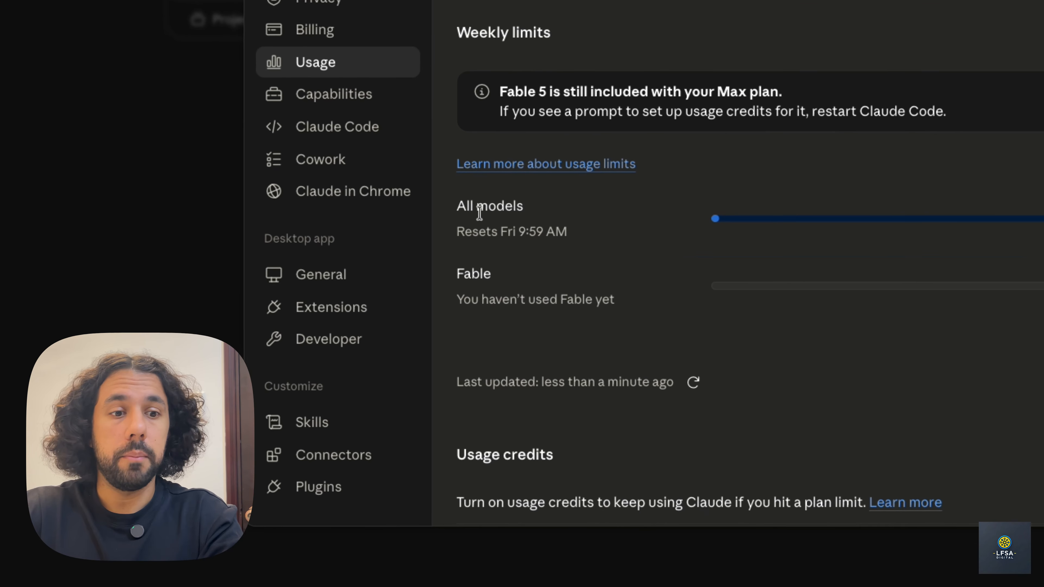
Close the usage limits settings and show the skills and connectors that can be added to the project's prompt
drag(371, 349, 437, 350)
click(553, 218)
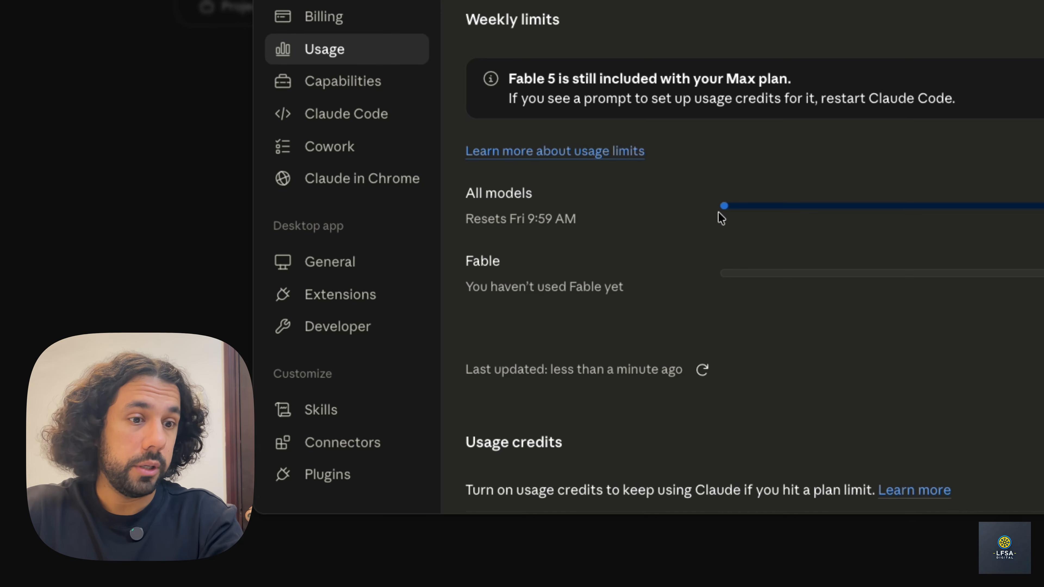
click(733, 64)
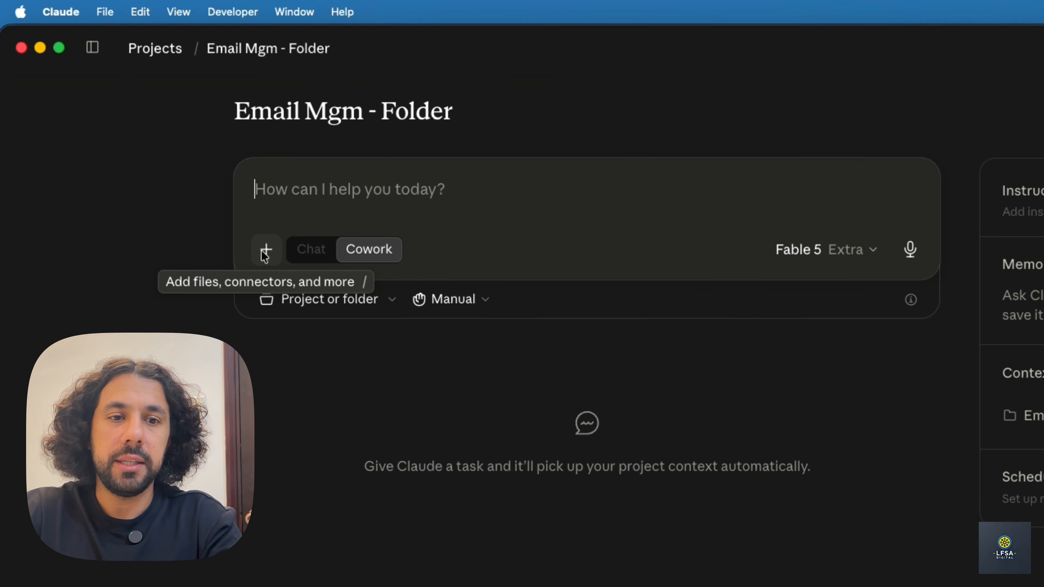
click(261, 251)
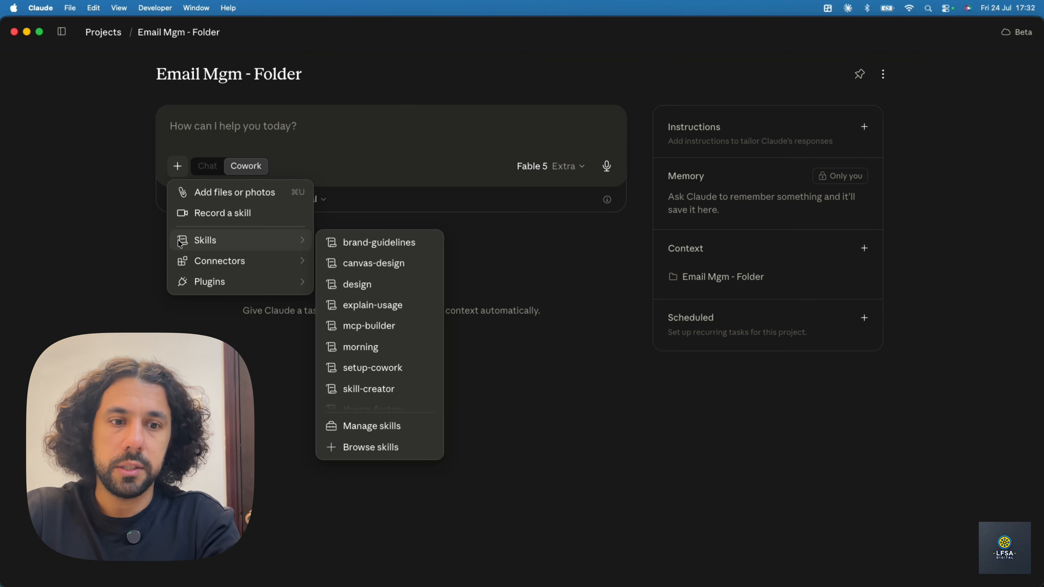
mouse_move(183, 265)
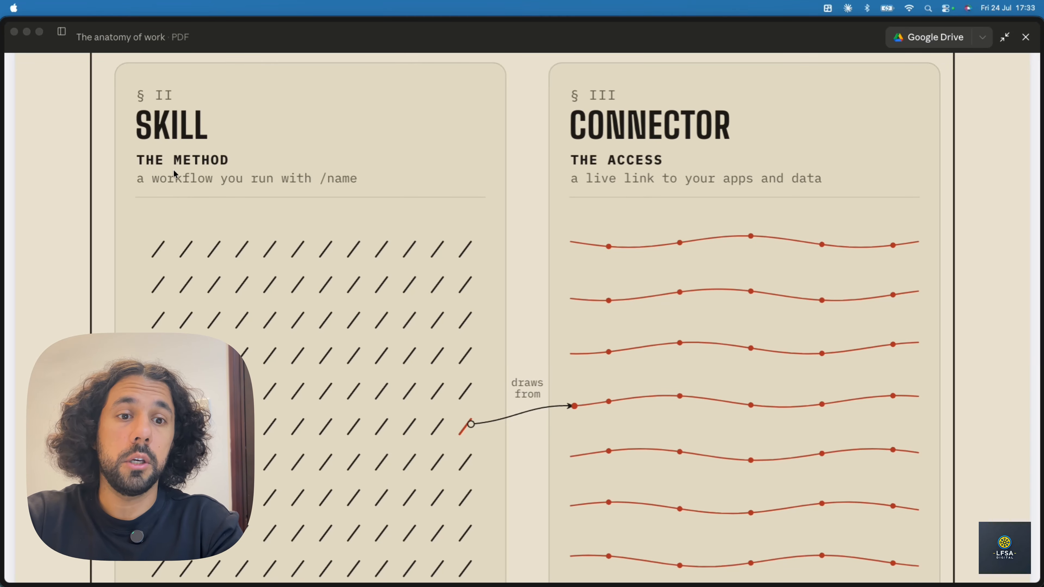
Examine the Skill, Connector and Plugin sections of the PDF "The anatomy of work"
scroll(141, 189, down, 1)
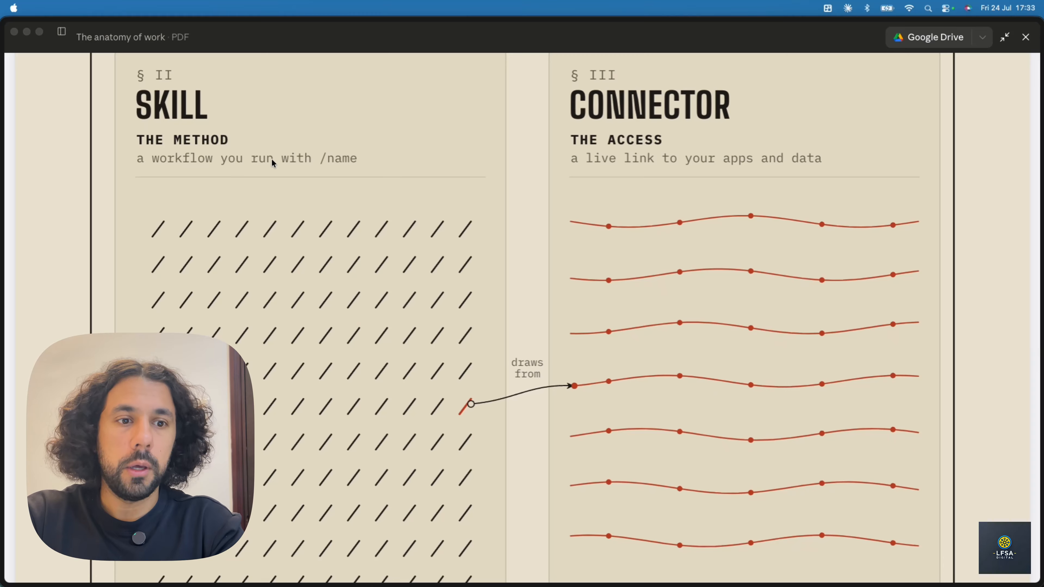
scroll(298, 175, down, 1)
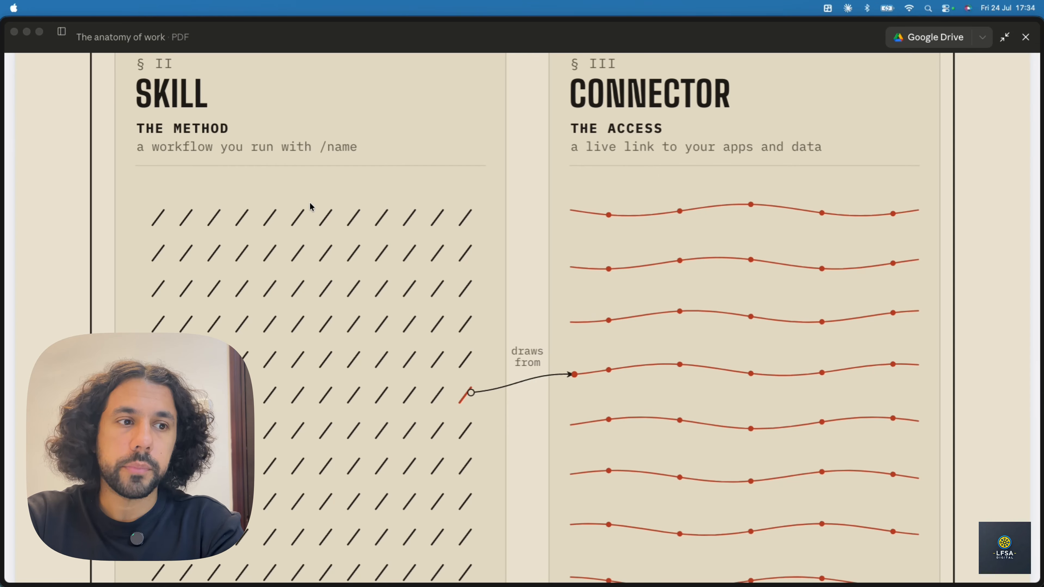
scroll(633, 142, up, 1)
scroll(667, 125, up, 1)
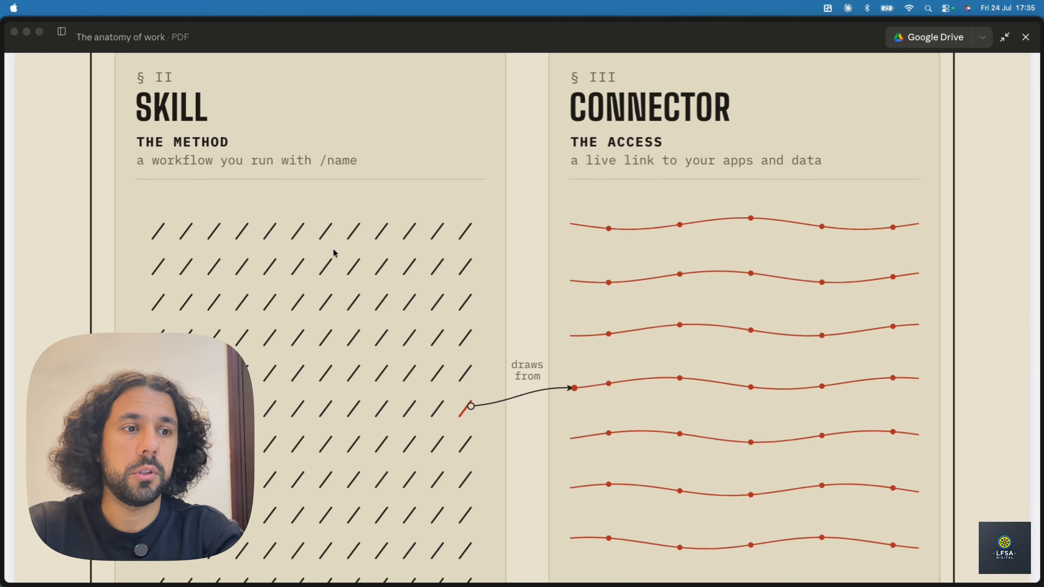
scroll(322, 254, up, 3)
scroll(257, 138, down, 1)
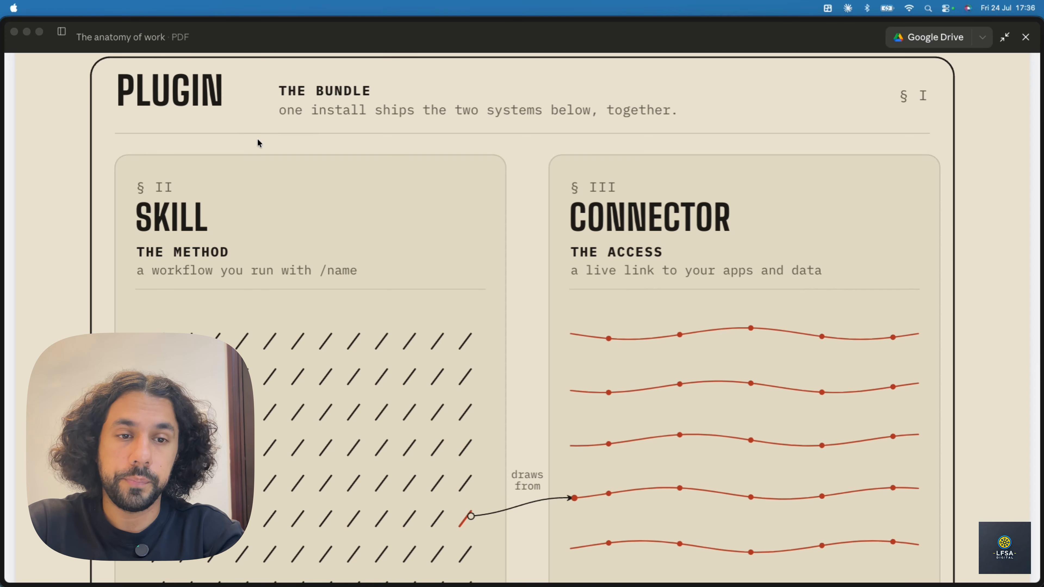
scroll(255, 158, down, 1)
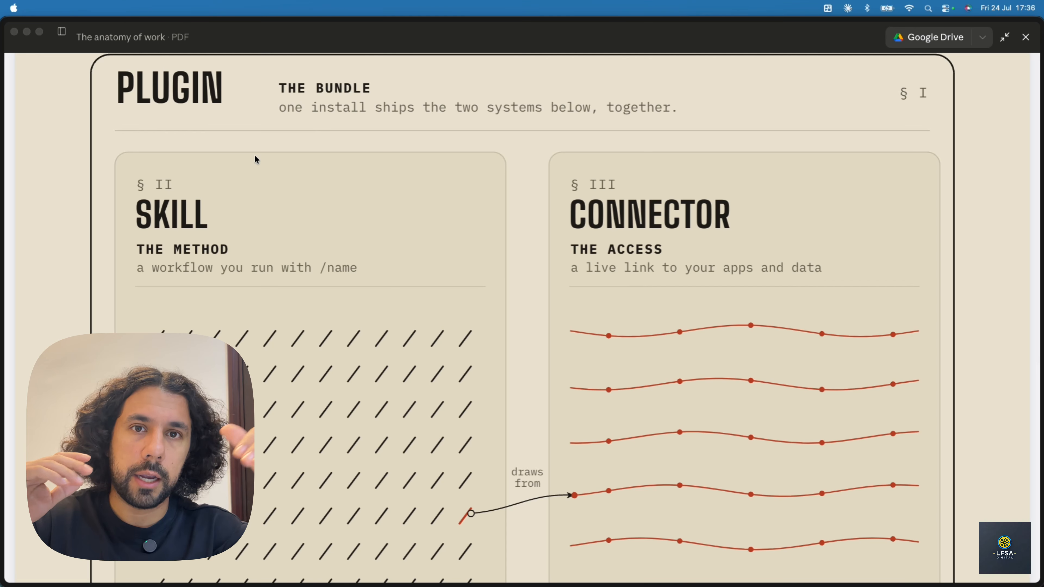
scroll(285, 185, up, 3)
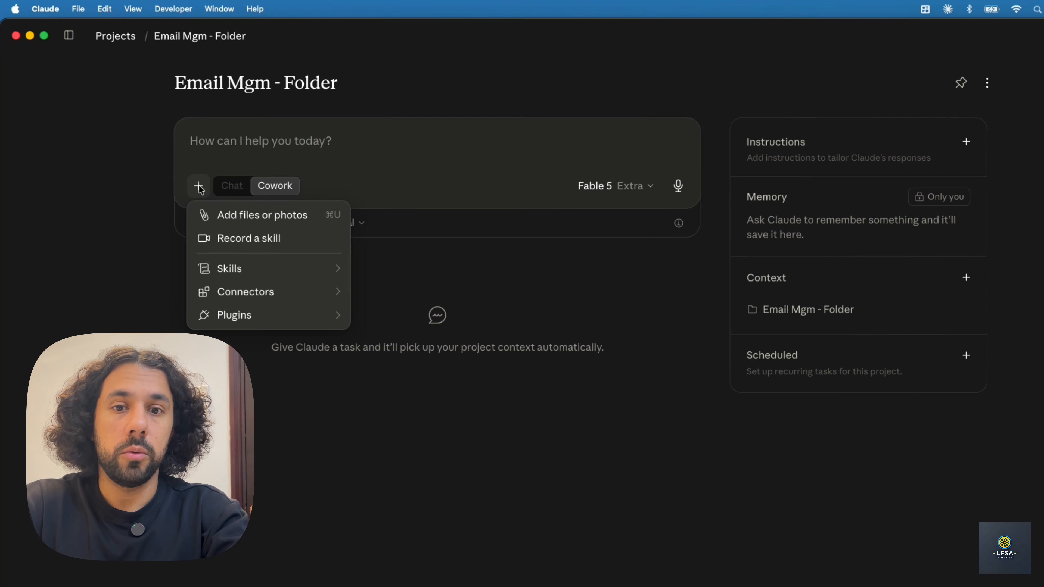
Look through the skills available for the project's prompt, including the description of skill-creator
mouse_move(325, 354)
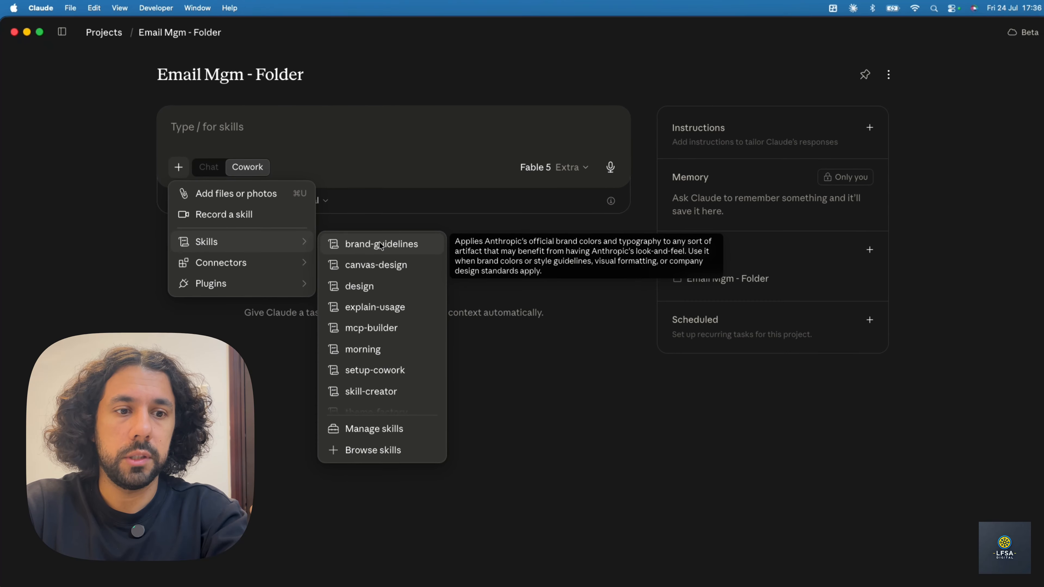
scroll(397, 391, down, 2)
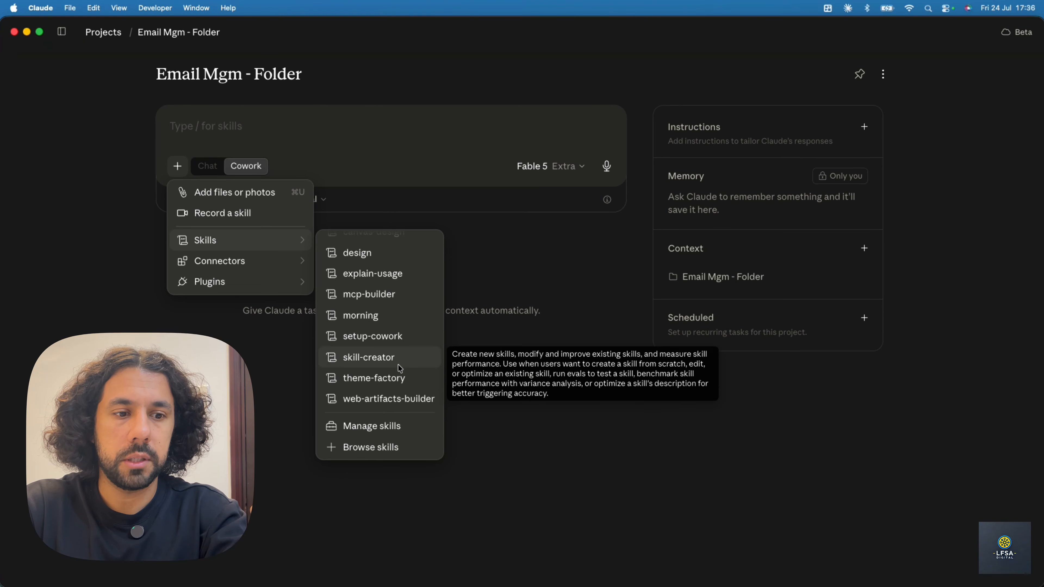
scroll(400, 367, up, 2)
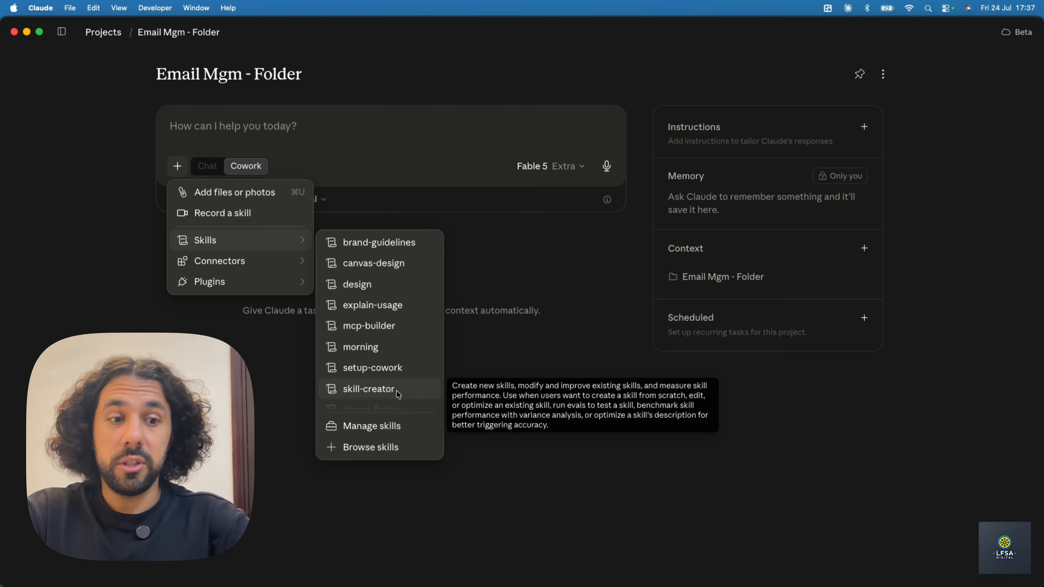
Draft the prompt "/skill-creator pls turn this session into a new skill called xxxx" without sending it, and clear it
click(258, 126)
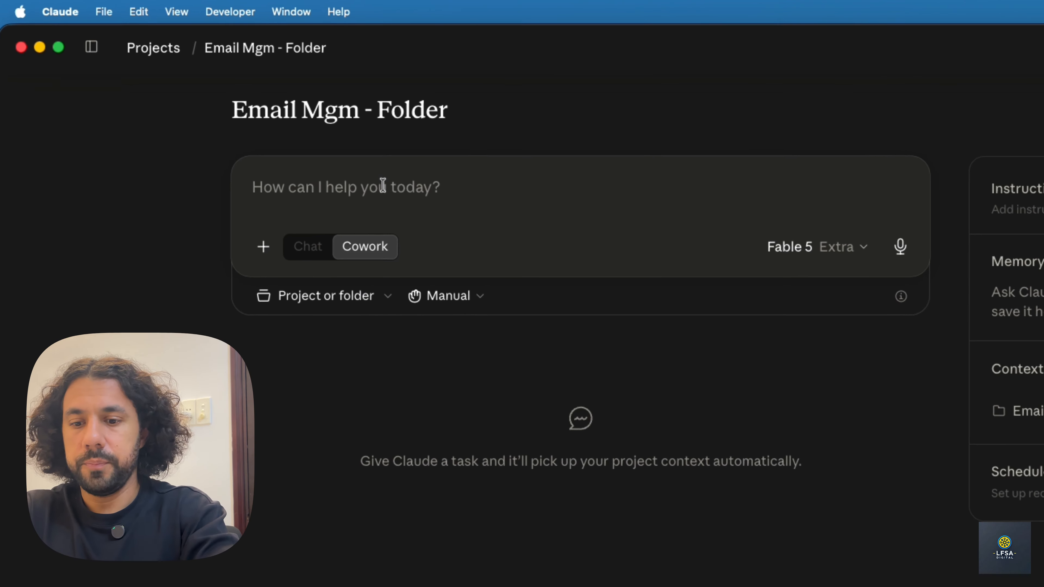
text(/skil)
key(Return)
text(pls)
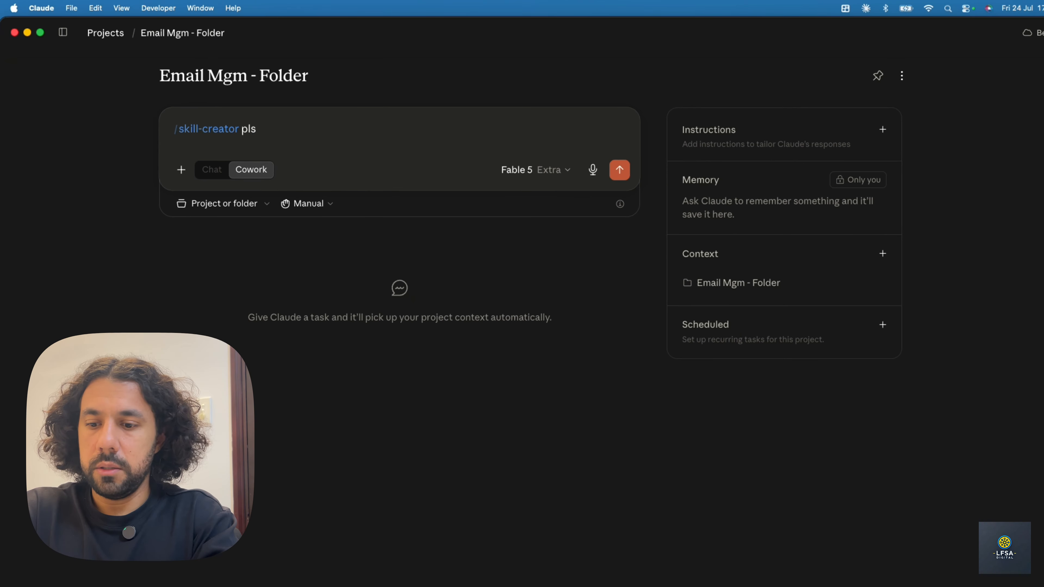
text( turn this s)
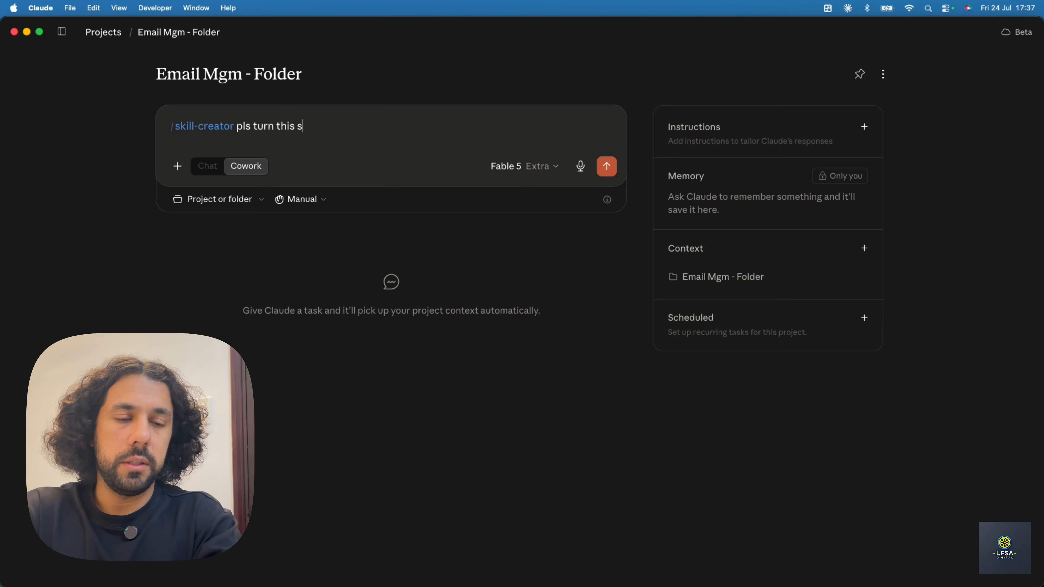
text(essiom)
text(into a)
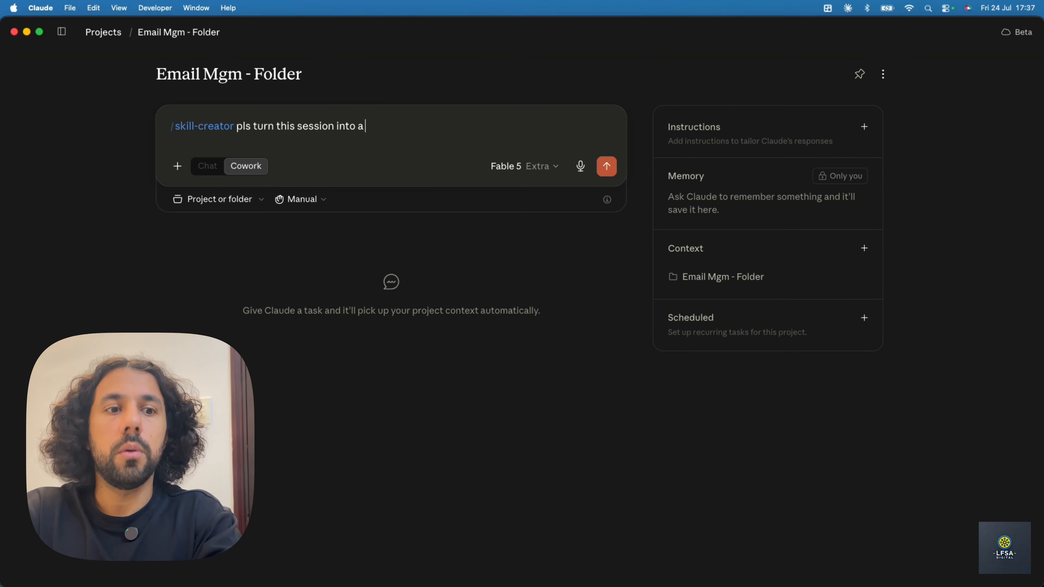
text( new skill called xxxx)
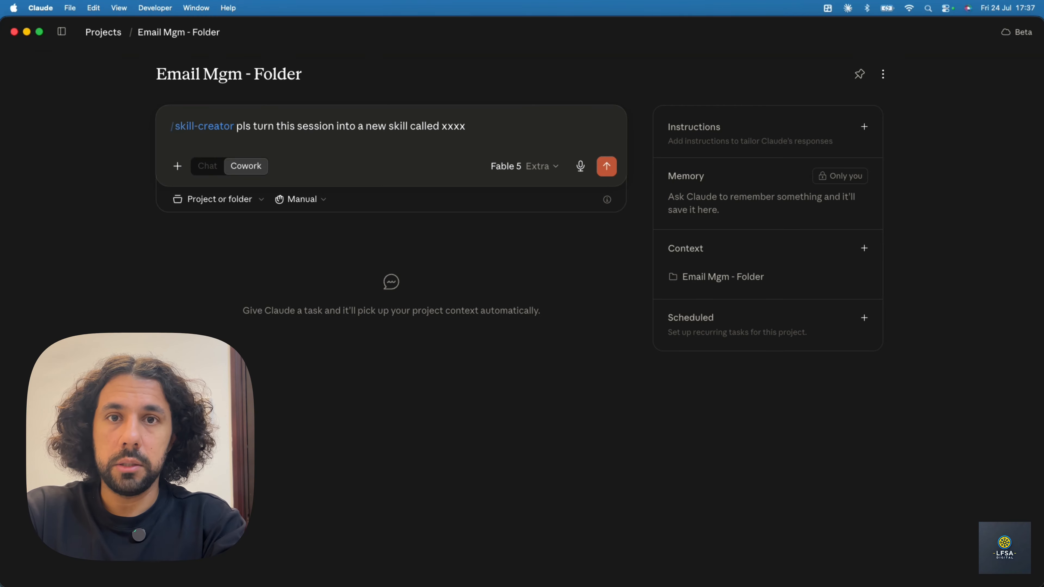
key(super+a)
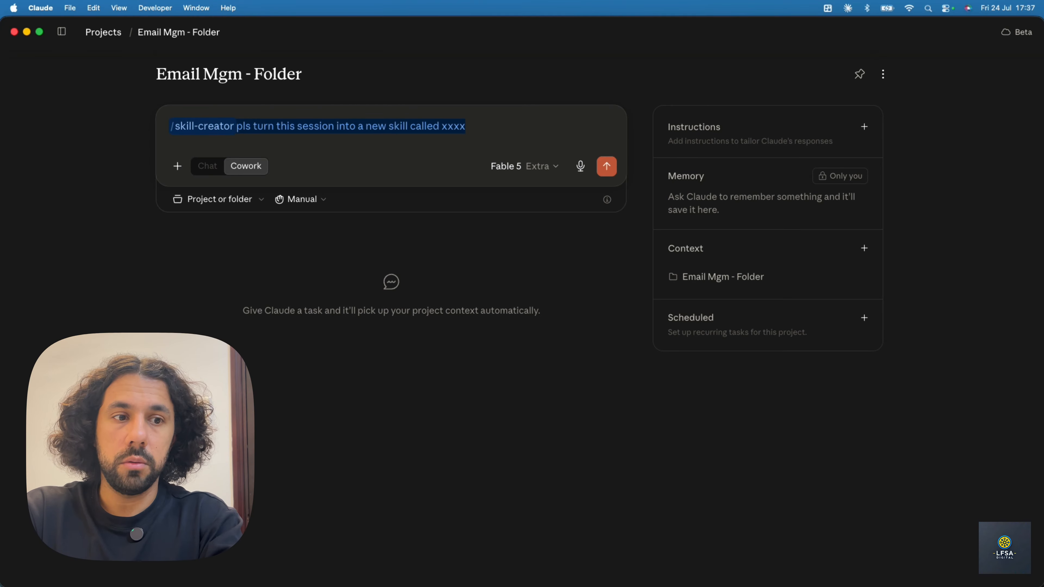
key(BackSpace)
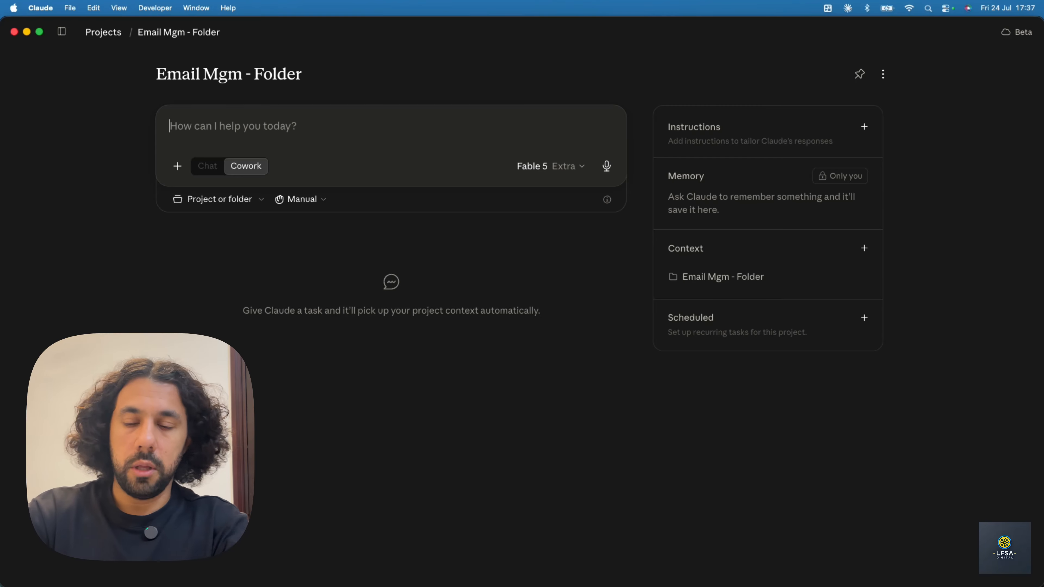
Draft the placeholder skill command "/xxx" in the project's prompt and clear it
text(/)
key(BackSpace)
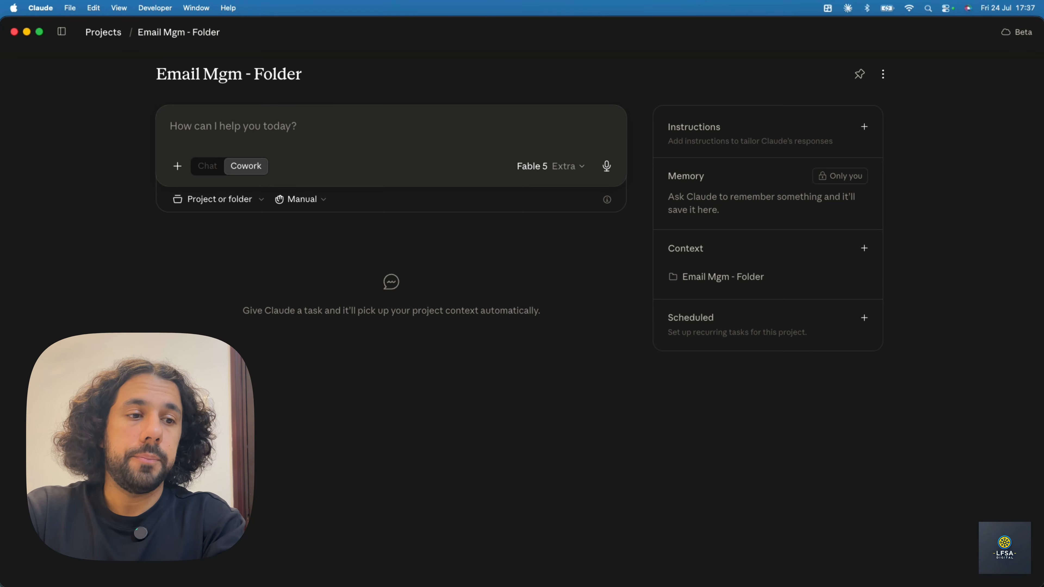
text(/xxx)
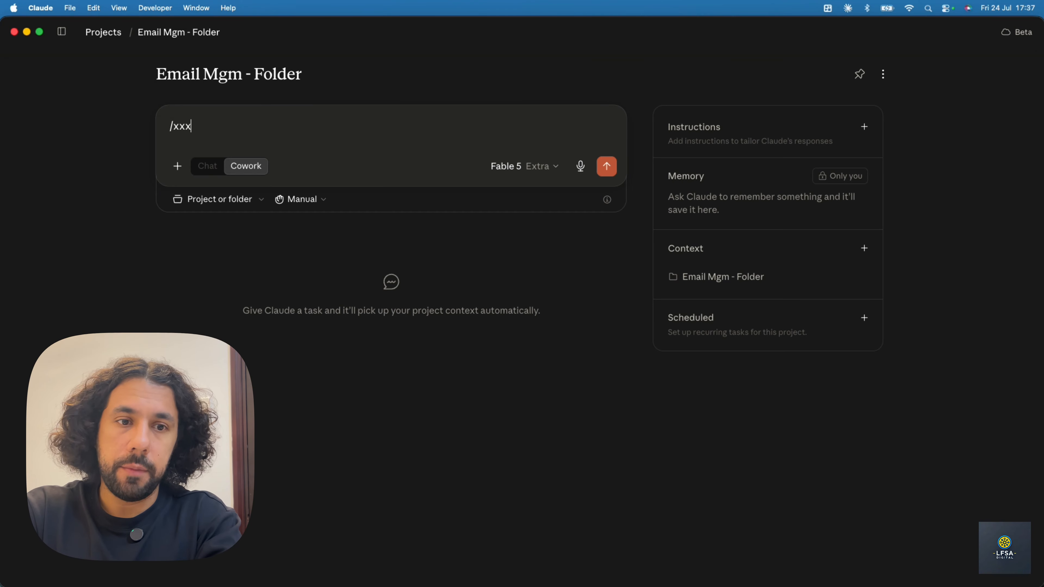
key(super+a)
key(BackSpace)
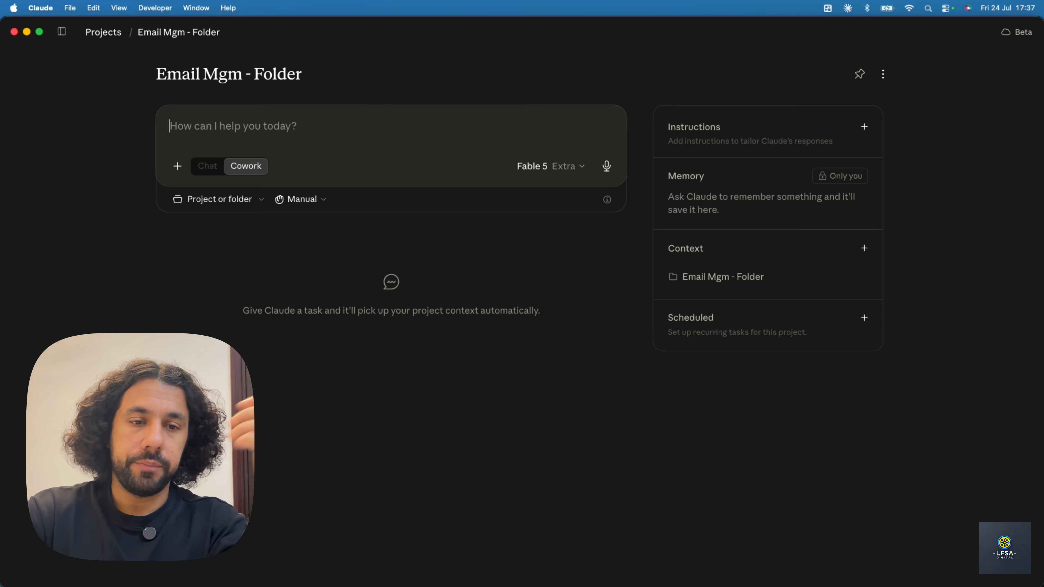
Open the skills directory from the project's prompt and look through the Anthropic skills
click(178, 166)
mouse_move(319, 264)
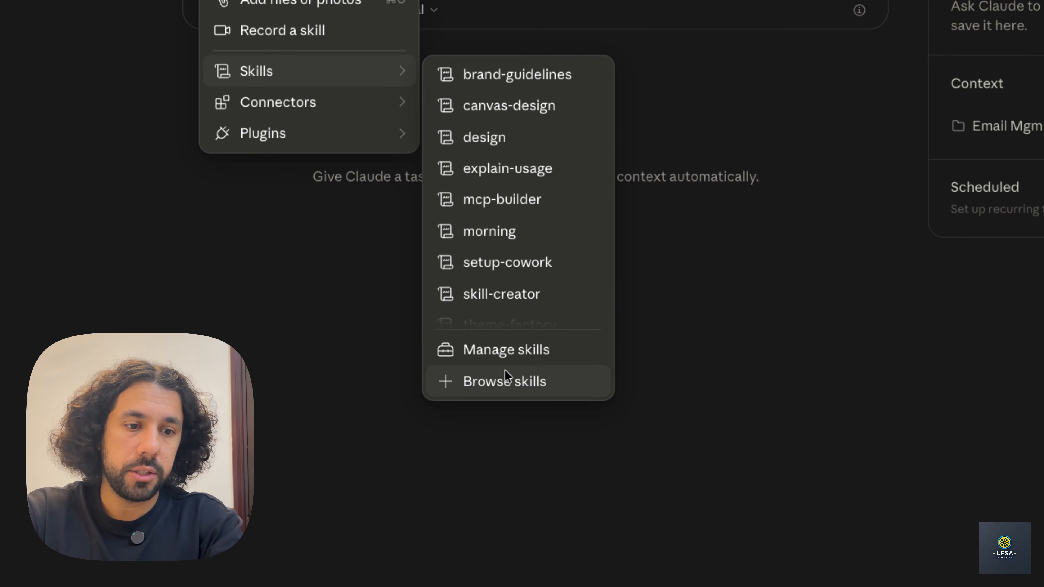
click(507, 370)
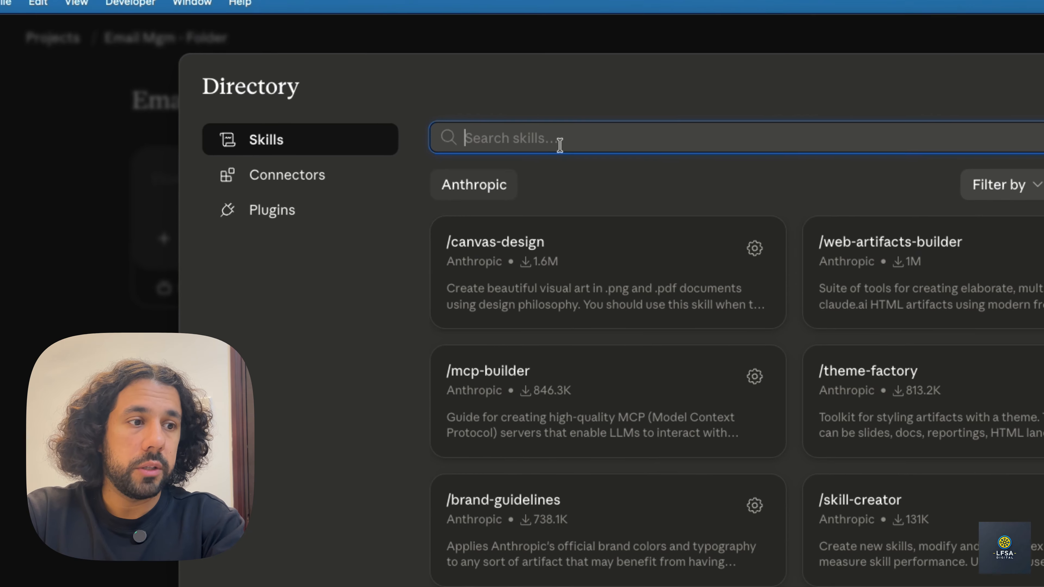
scroll(771, 389, down, 4)
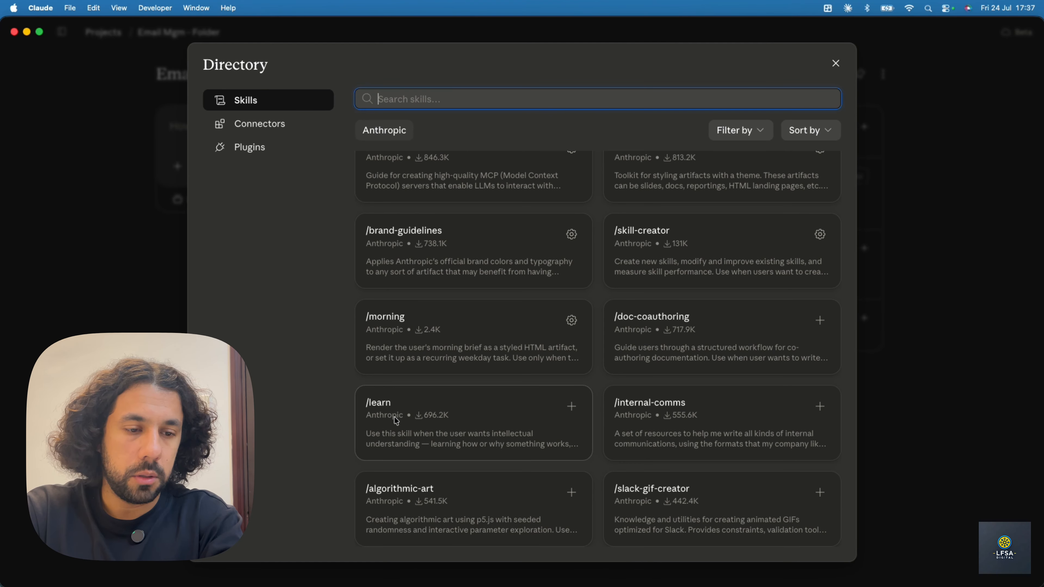
scroll(394, 416, up, 3)
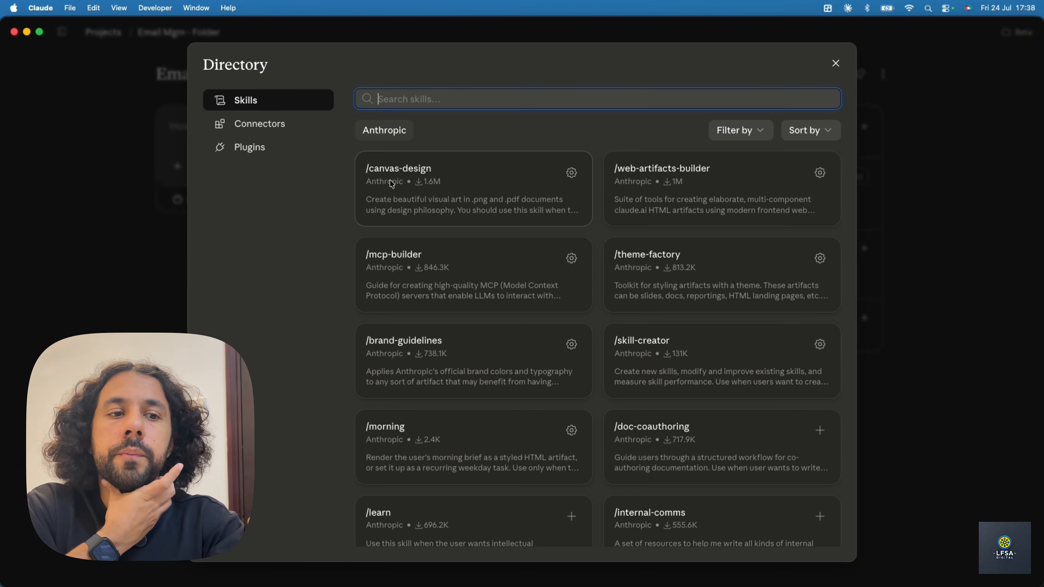
Look through the popular and available connectors in the directory
click(270, 124)
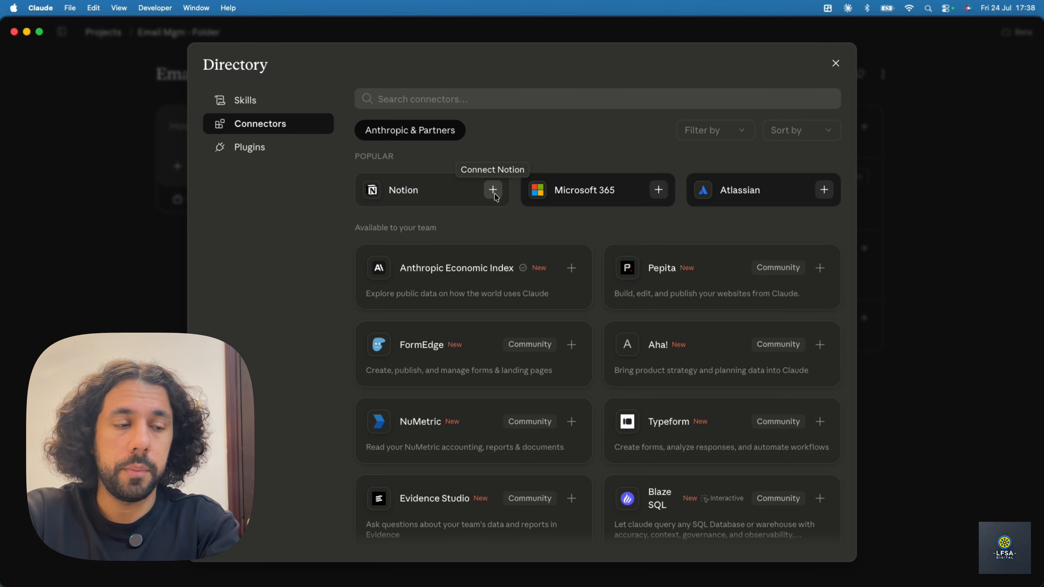
scroll(474, 221, down, 15)
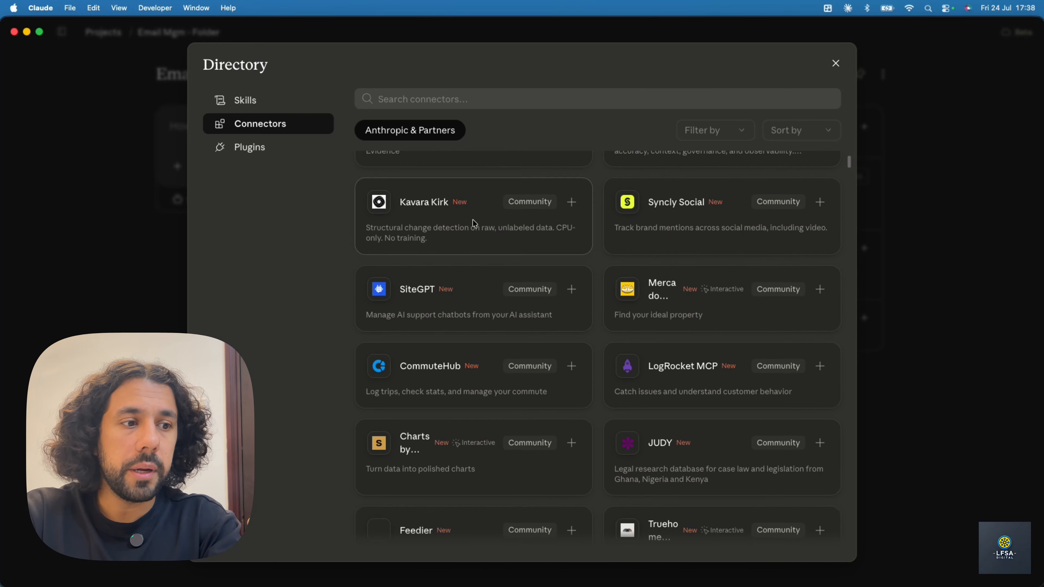
scroll(473, 222, down, 10)
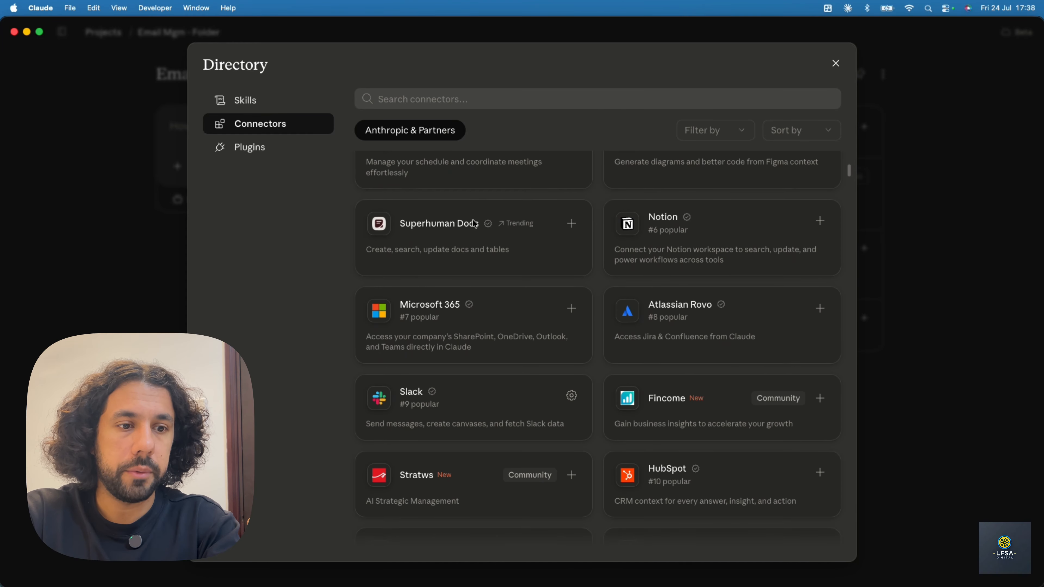
scroll(472, 219, up, 20)
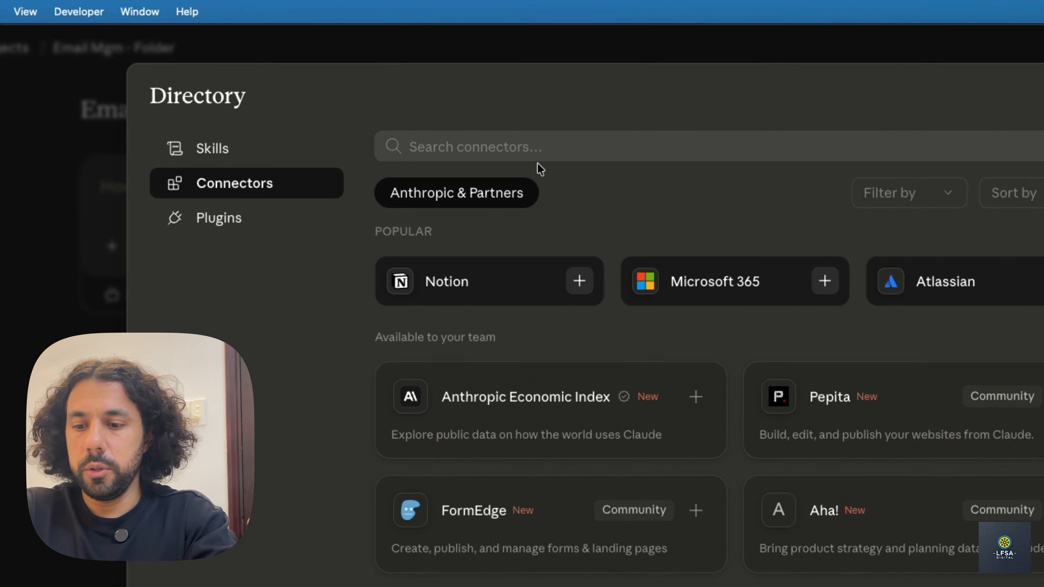
Search the connectors for "google" and for "gmail", and examine the Gmail connector's description and tools
click(457, 100)
text(google)
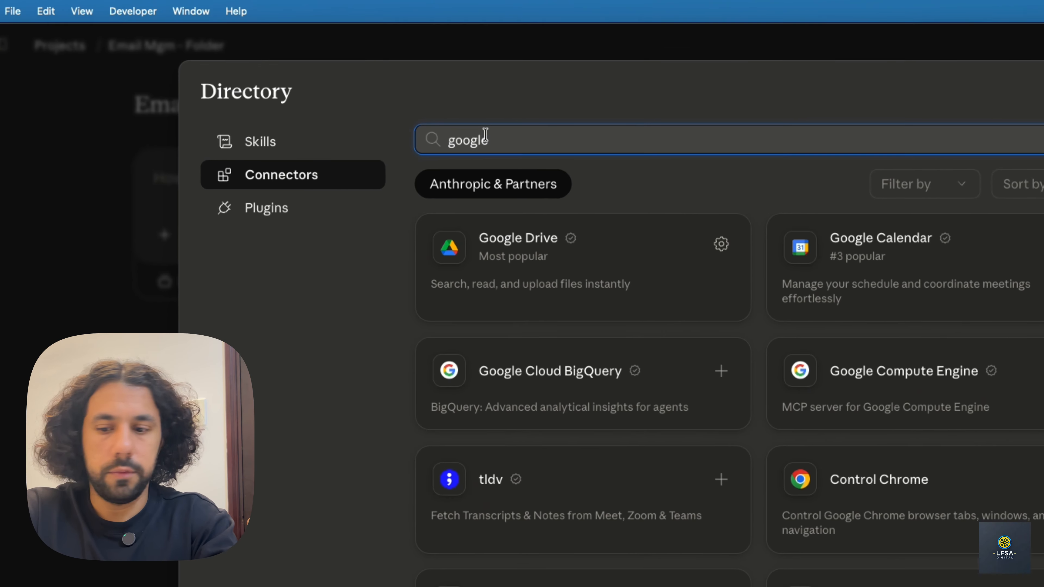
double_click(398, 98)
text(gmail)
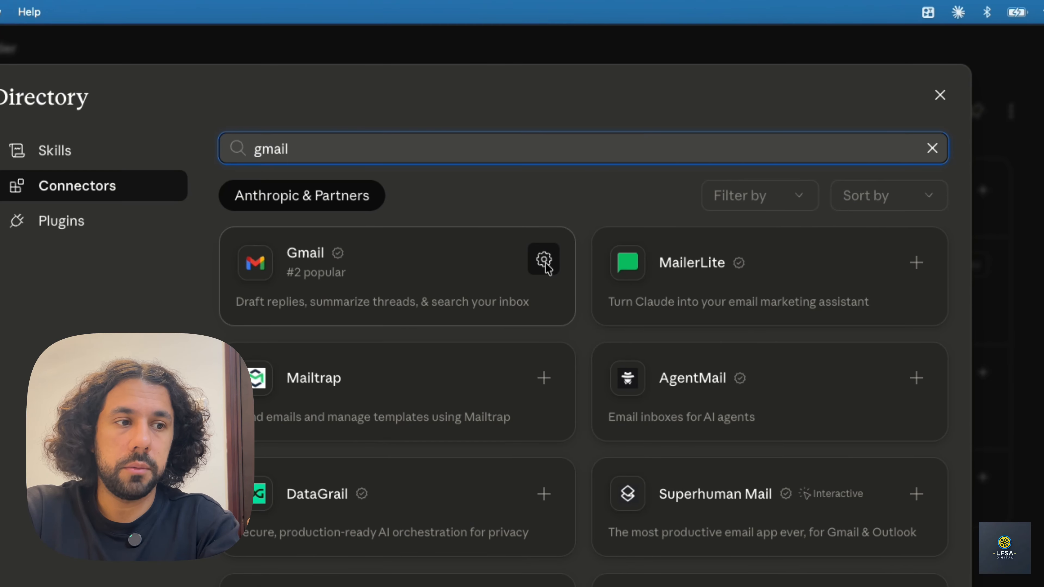
click(545, 260)
scroll(526, 412, down, 3)
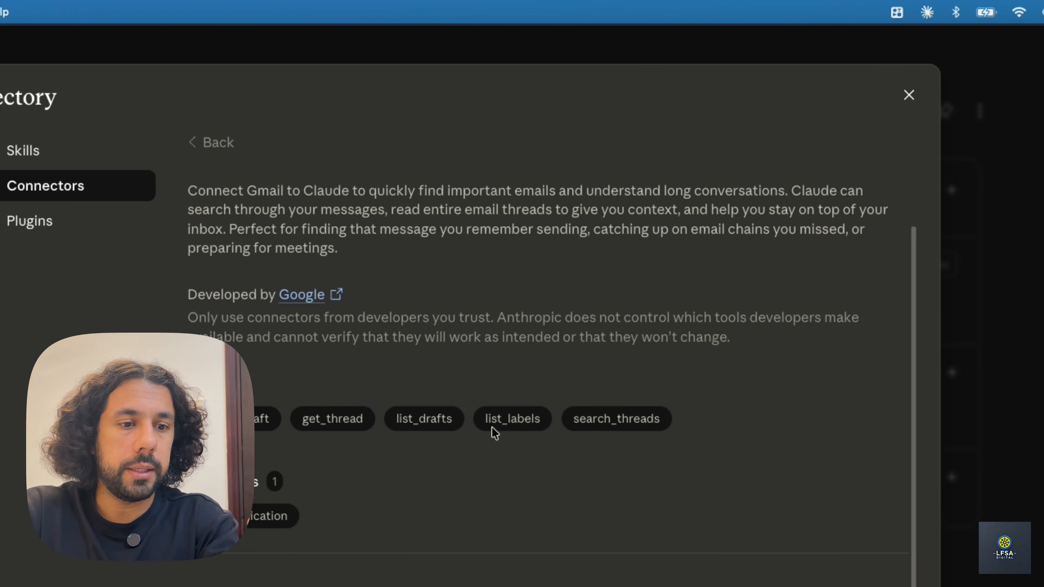
Look through the Anthropic plugins in the directory and close the directory
click(49, 224)
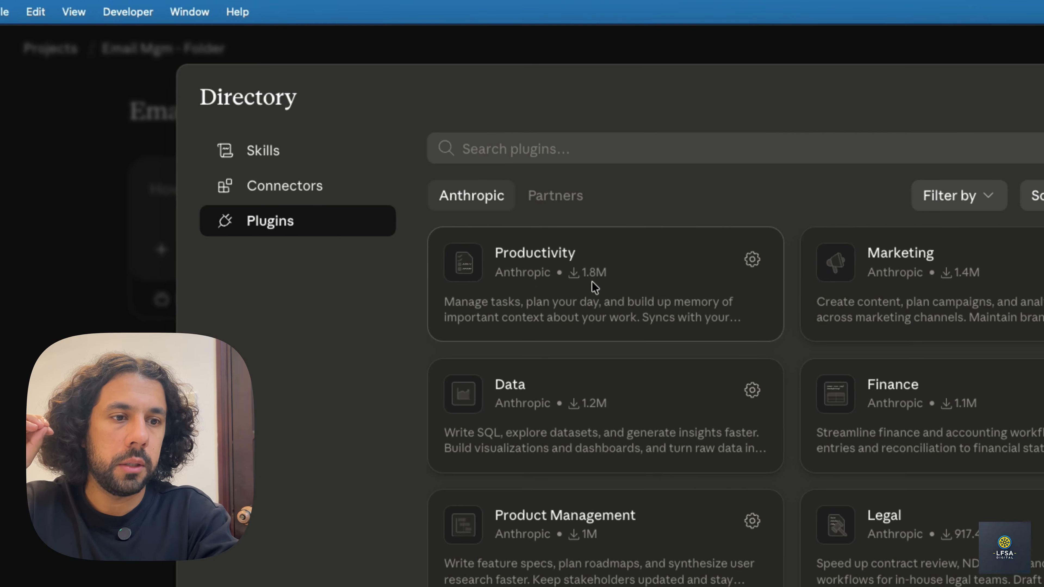
click(621, 261)
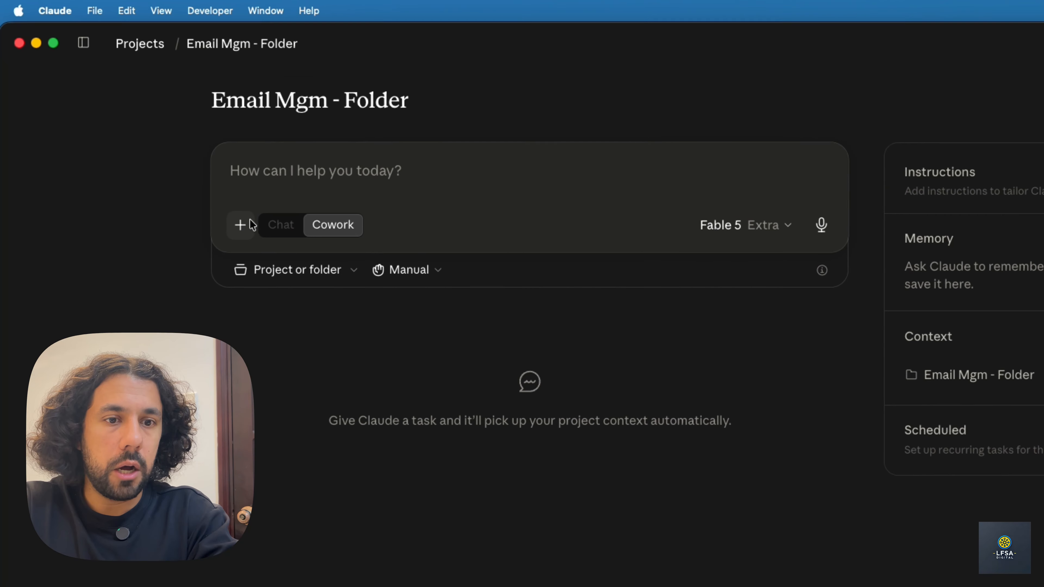
click(241, 224)
mouse_move(313, 419)
mouse_move(325, 391)
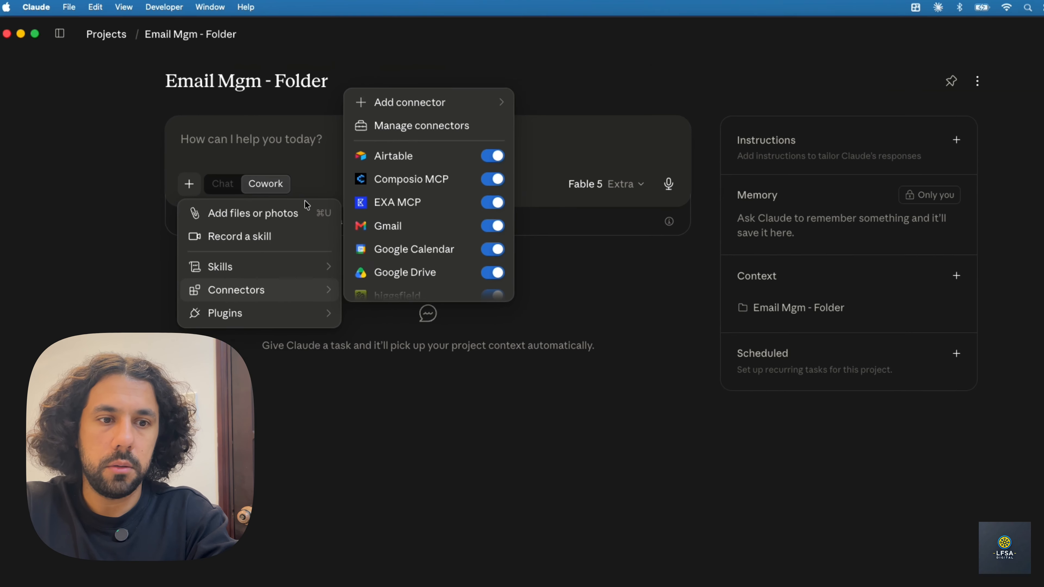
mouse_move(461, 104)
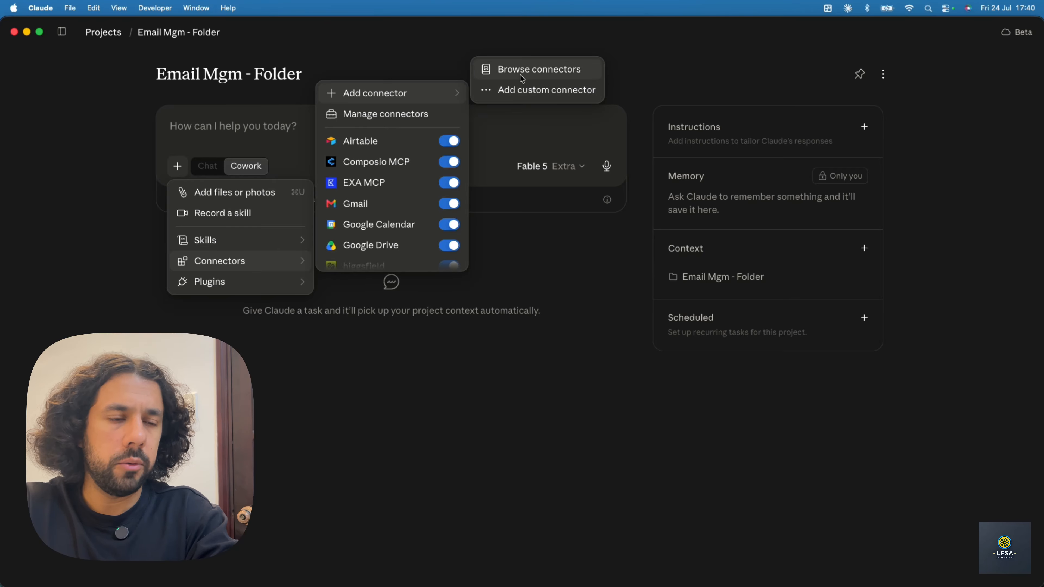
click(535, 90)
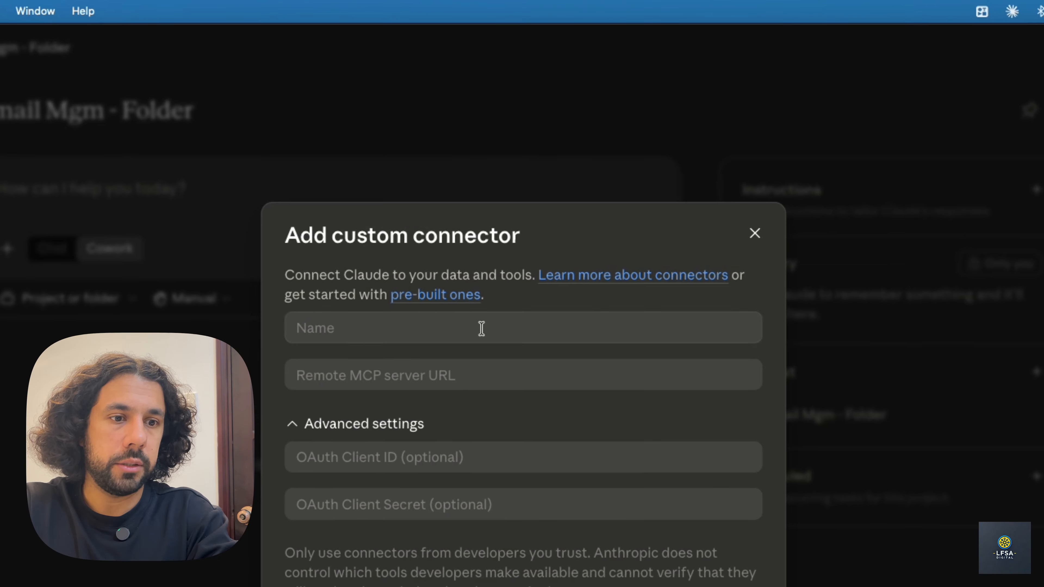
click(481, 328)
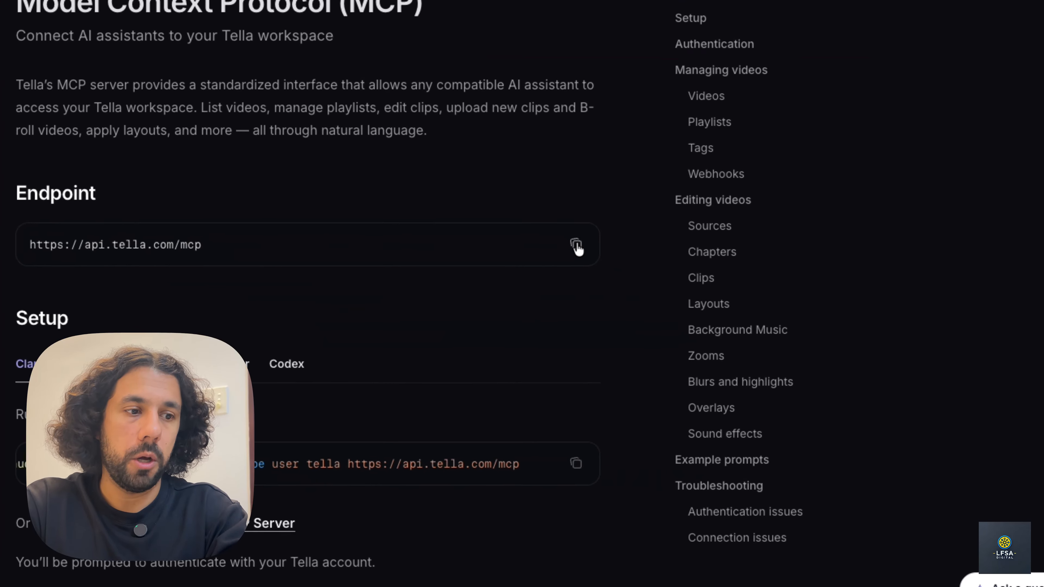
click(577, 246)
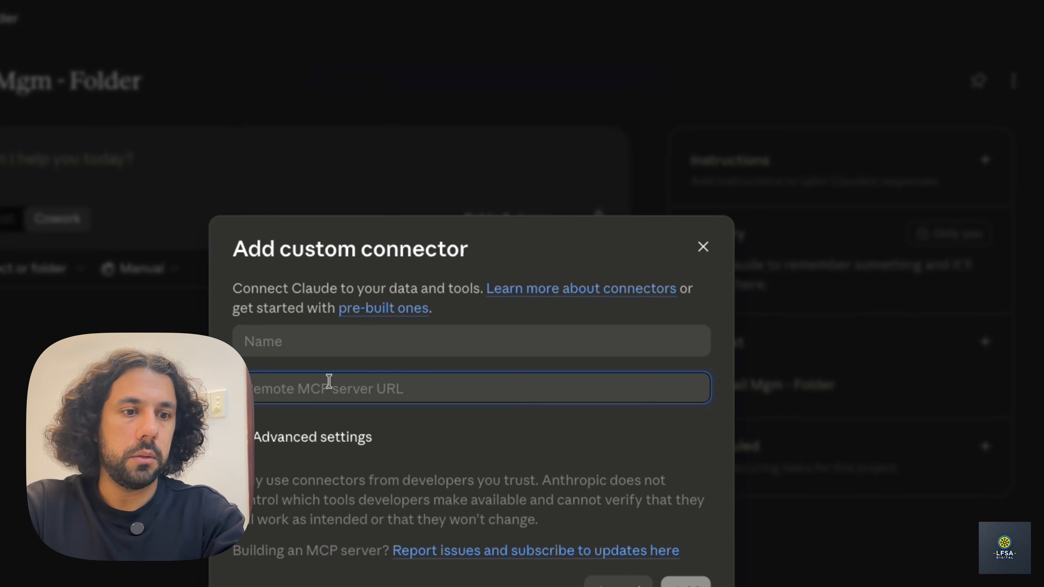
key(super+v)
click(335, 345)
text(tellatv)
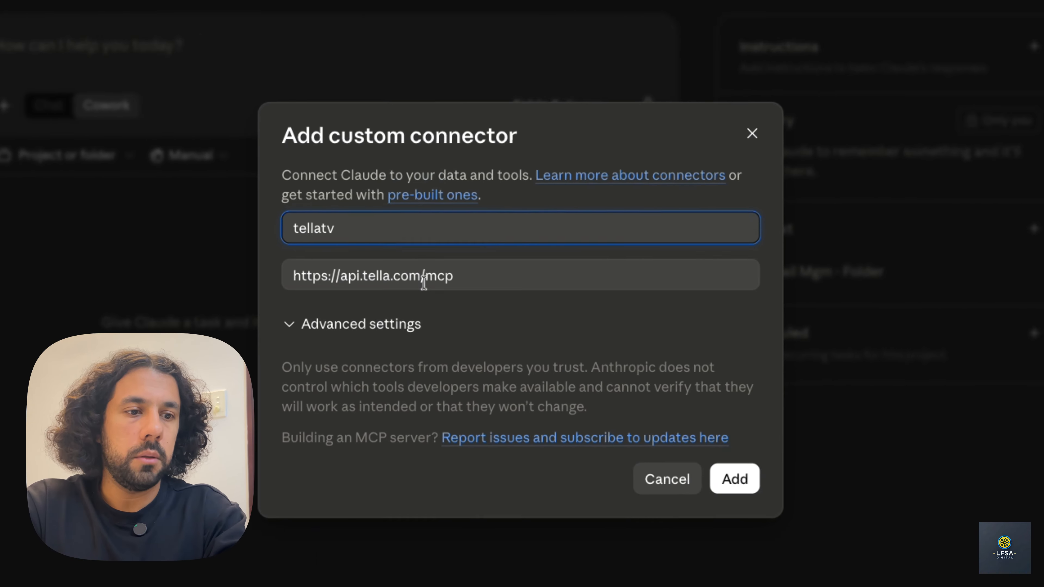
click(735, 479)
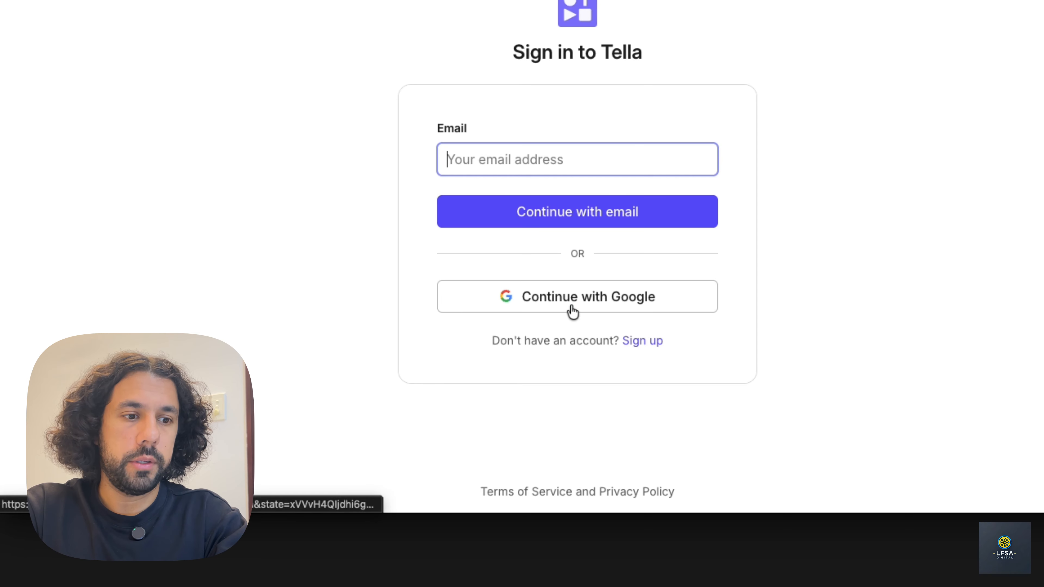
Continue the Tella sign-in with Google and close the browser window at the access request without allowing access
click(603, 310)
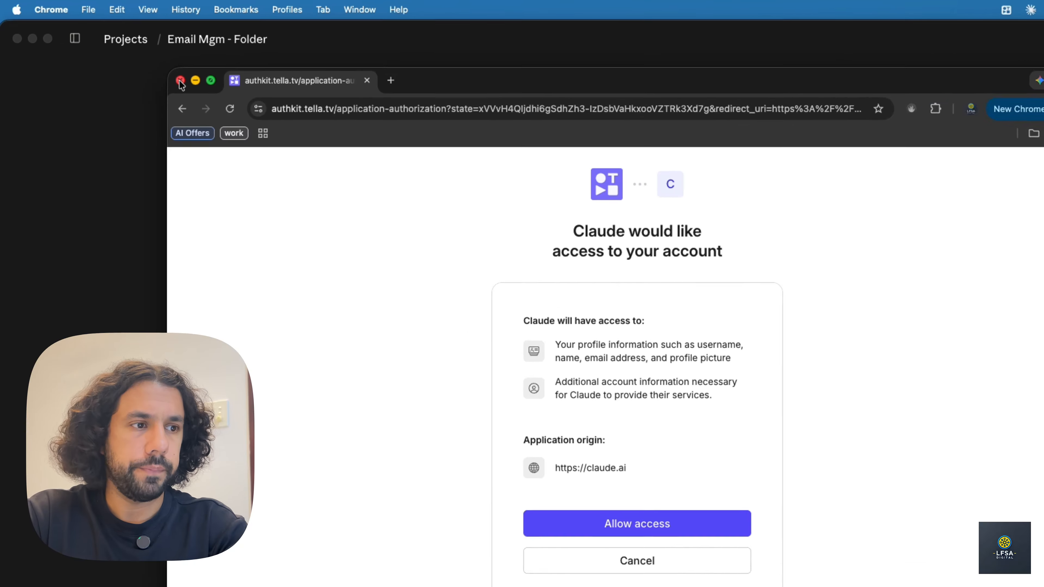
click(148, 67)
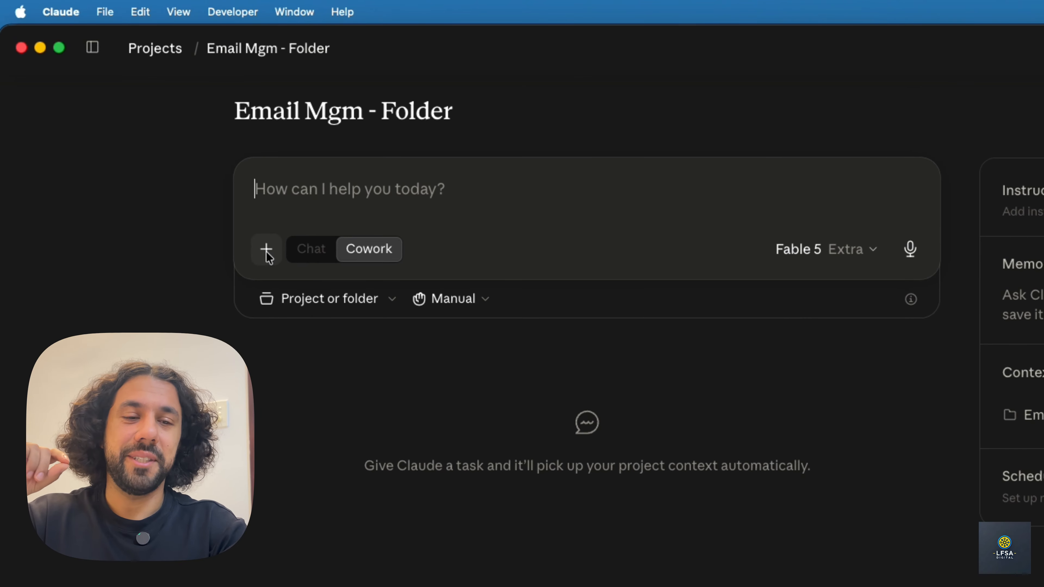
View the skills available to the project's prompt and the skill recording dialog, and dismiss it without recording
click(268, 255)
mouse_move(419, 365)
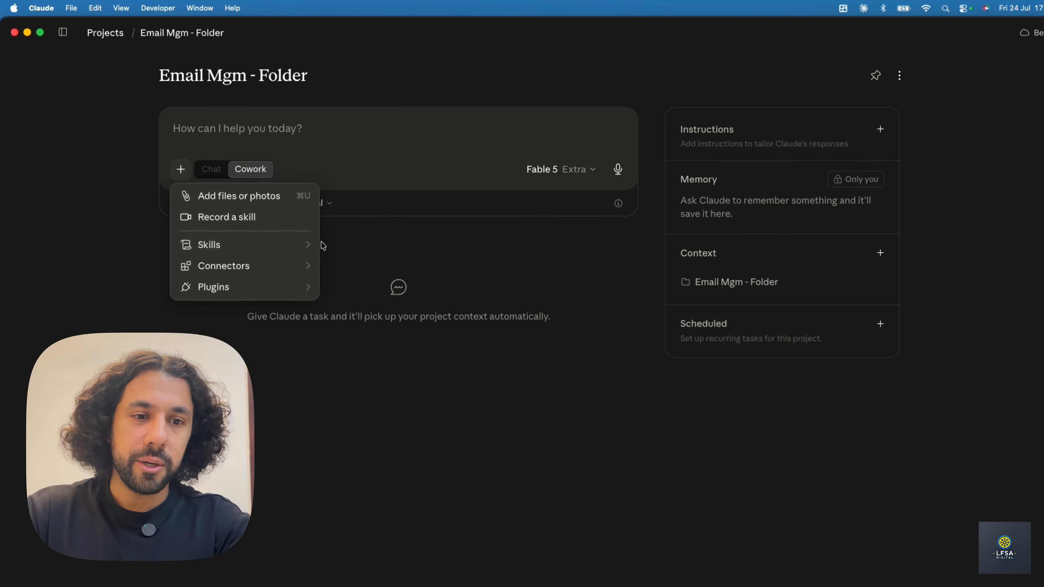
mouse_move(310, 247)
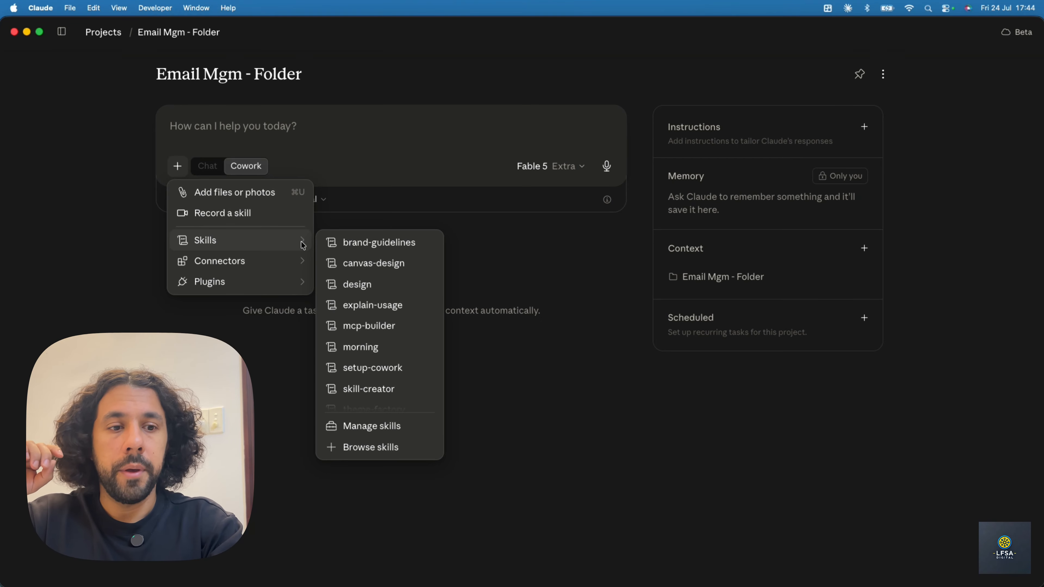
click(307, 126)
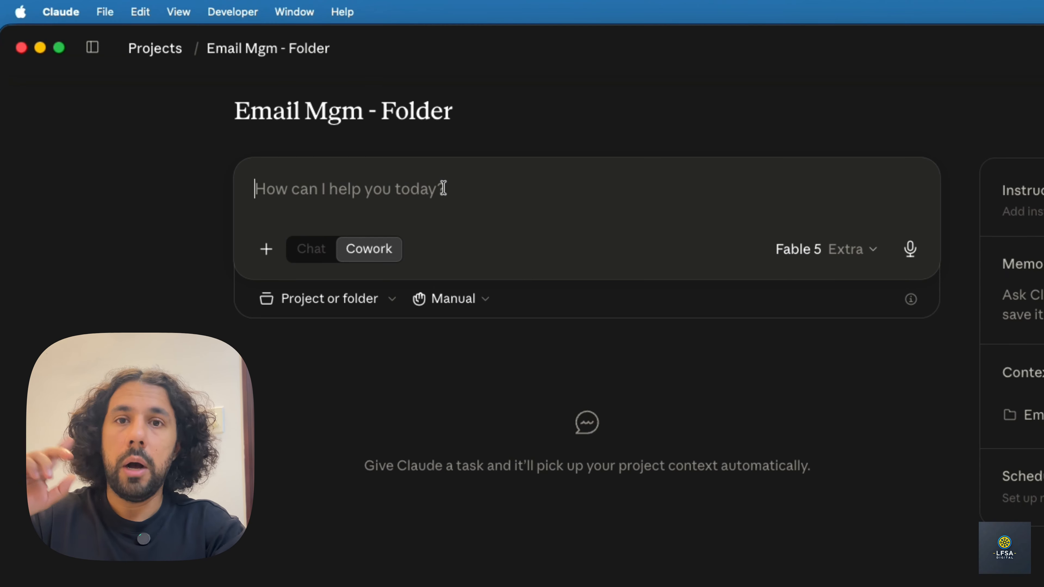
click(268, 250)
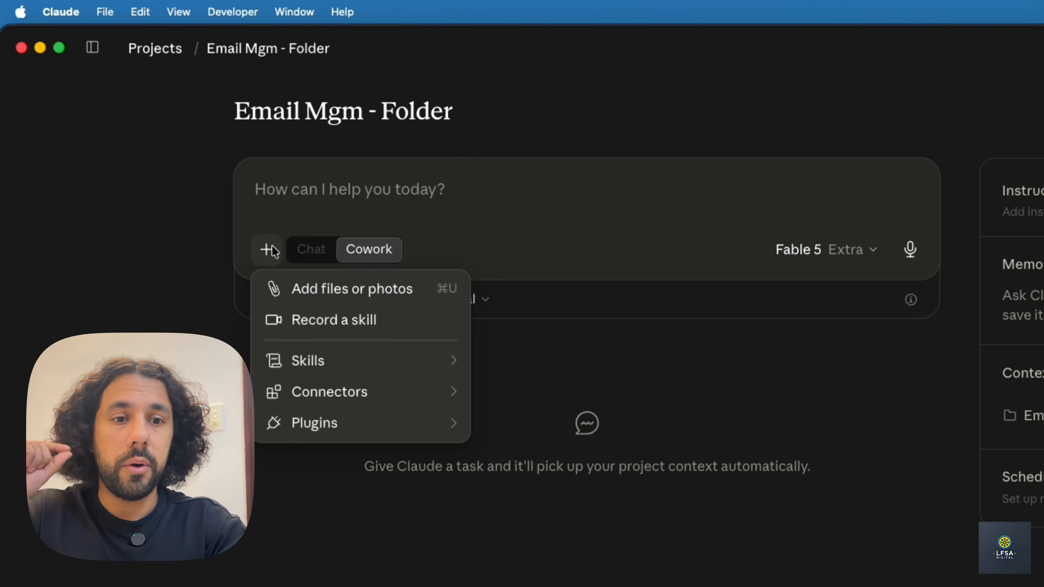
click(368, 333)
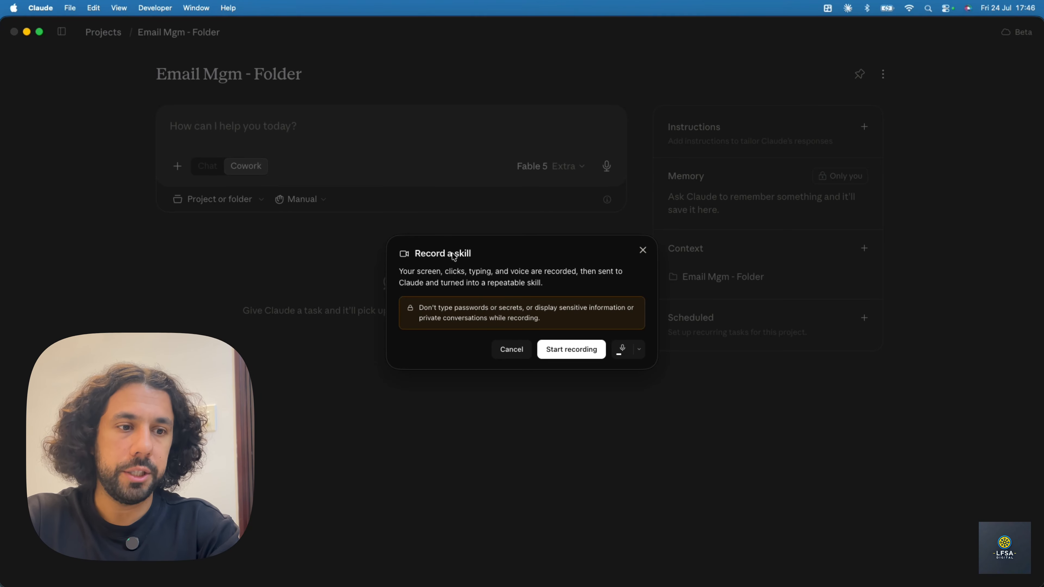
click(643, 252)
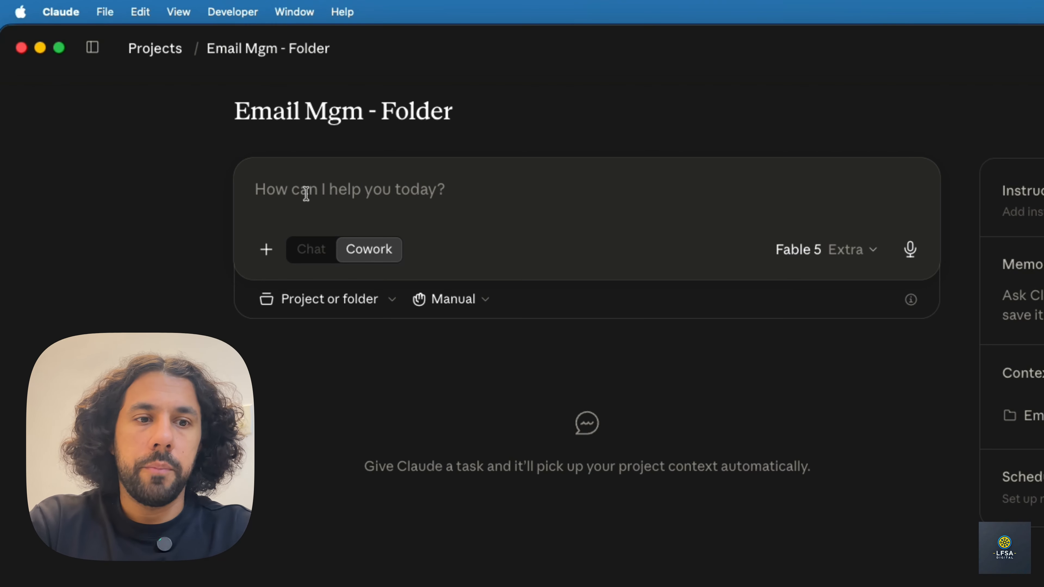
Look through the connectors enabled for the project's prompt and the full connector list in the settings
click(259, 253)
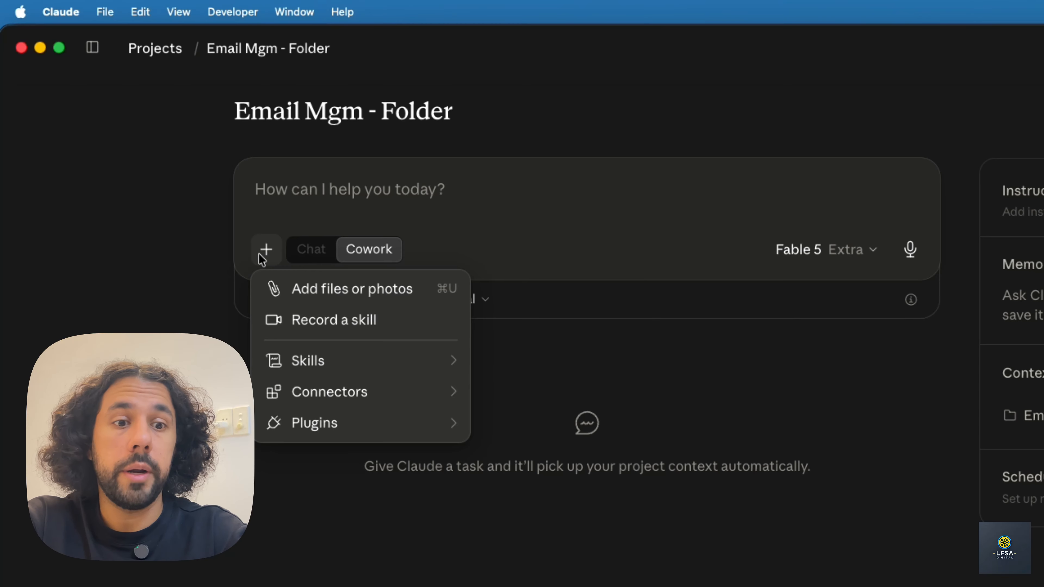
mouse_move(341, 390)
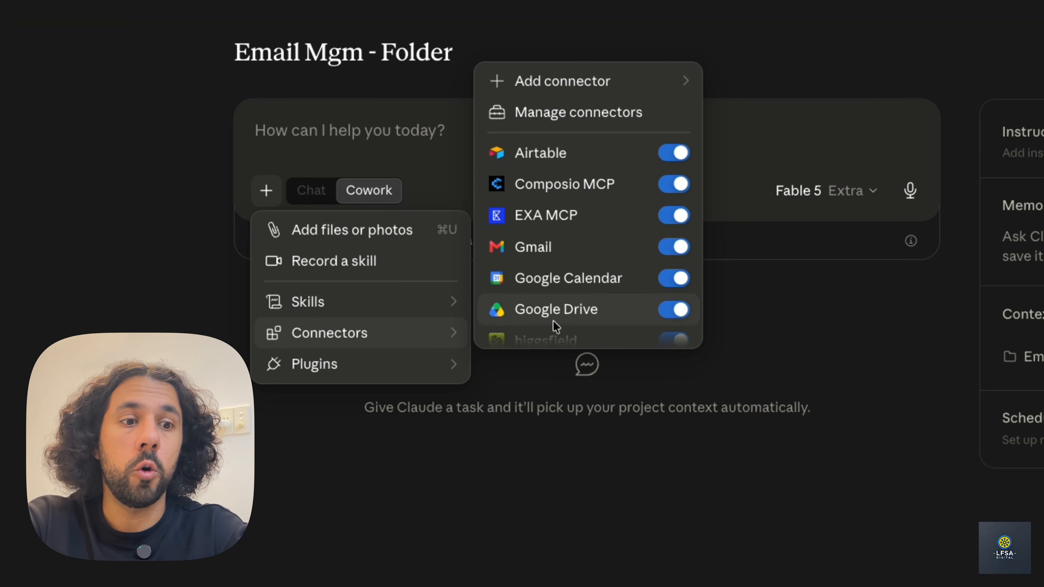
scroll(552, 323, down, 4)
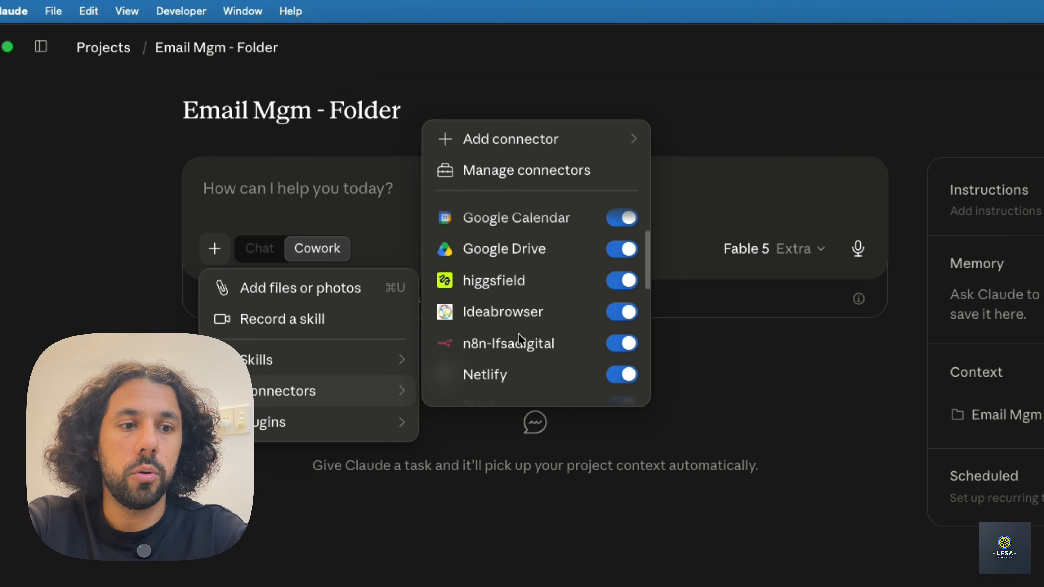
scroll(518, 339, down, 5)
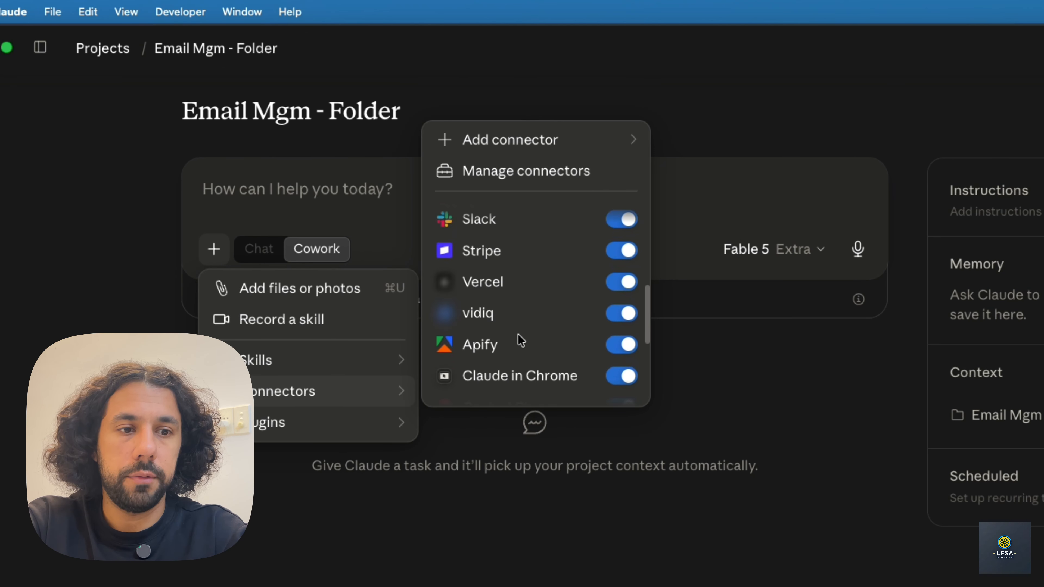
scroll(534, 247, up, 8)
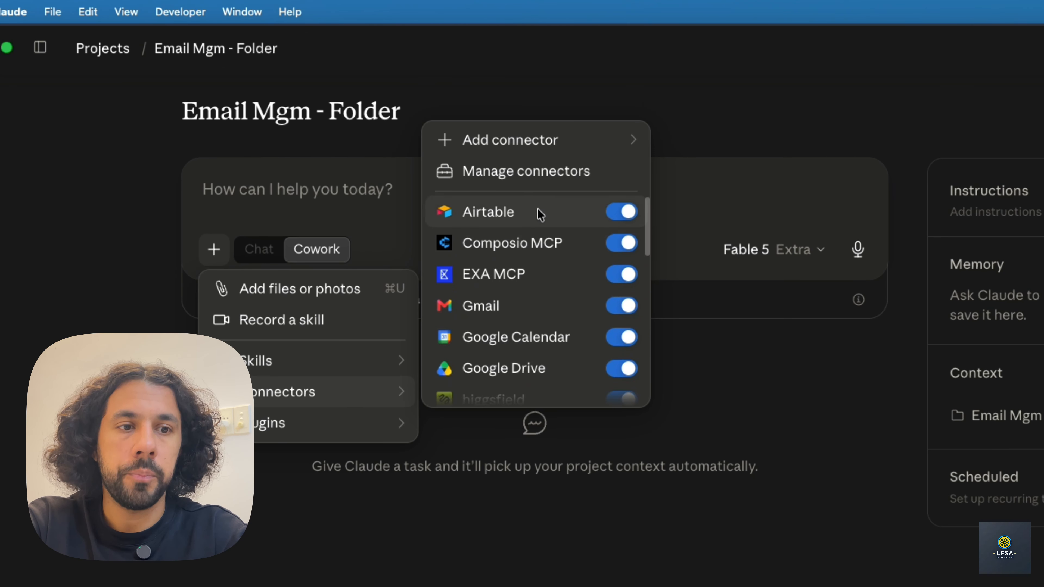
click(551, 180)
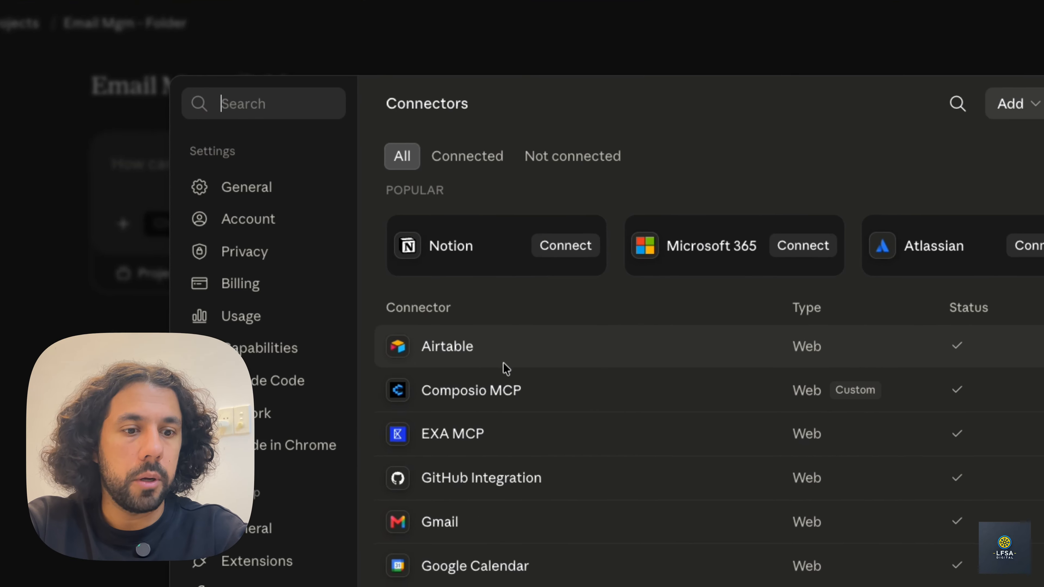
scroll(654, 411, down, 7)
scroll(653, 449, up, 8)
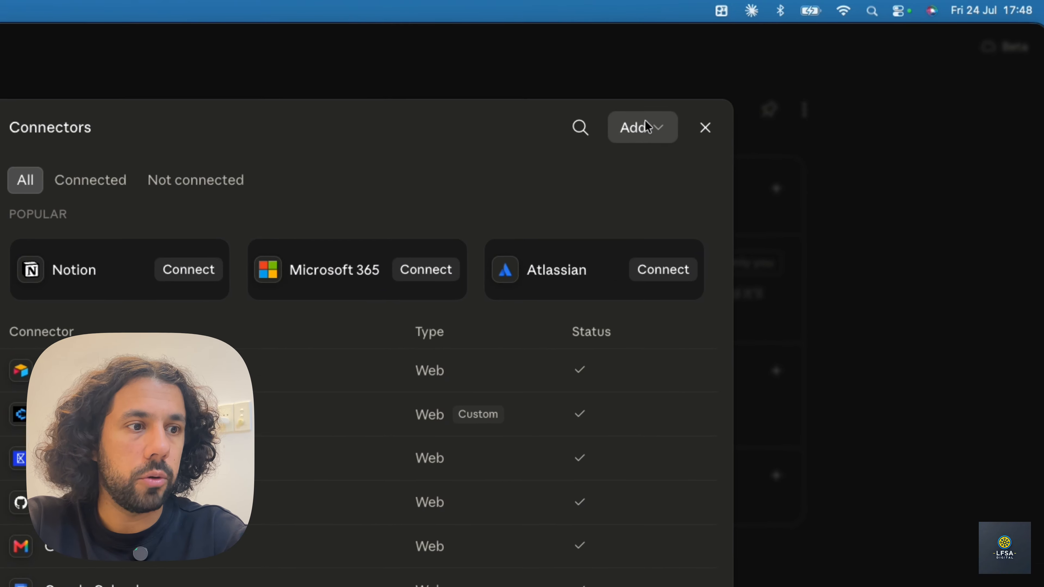
Browse the connector directory from the settings, search it for "gmail", and close it
click(668, 108)
click(633, 149)
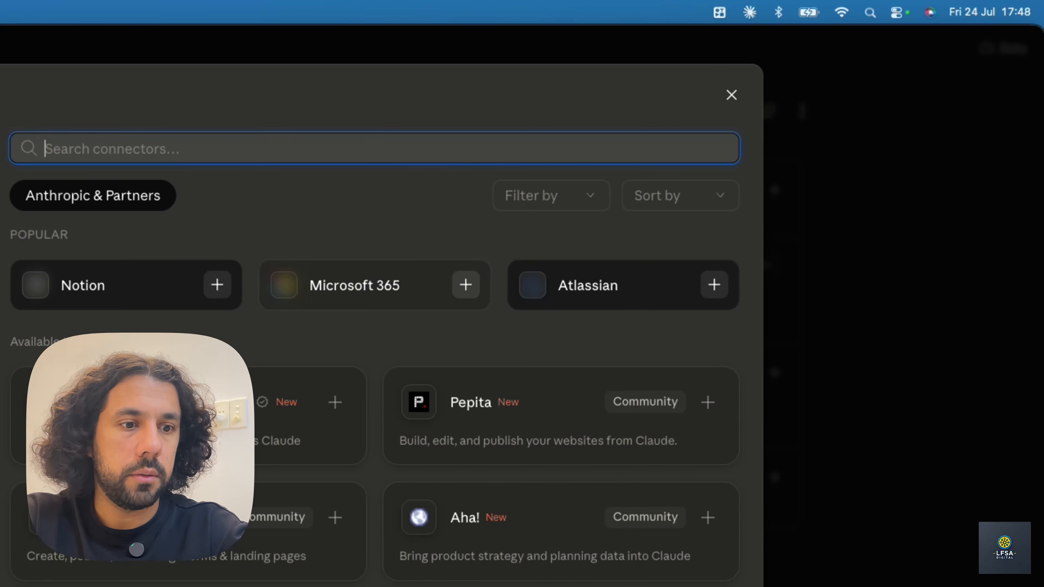
text(gmail)
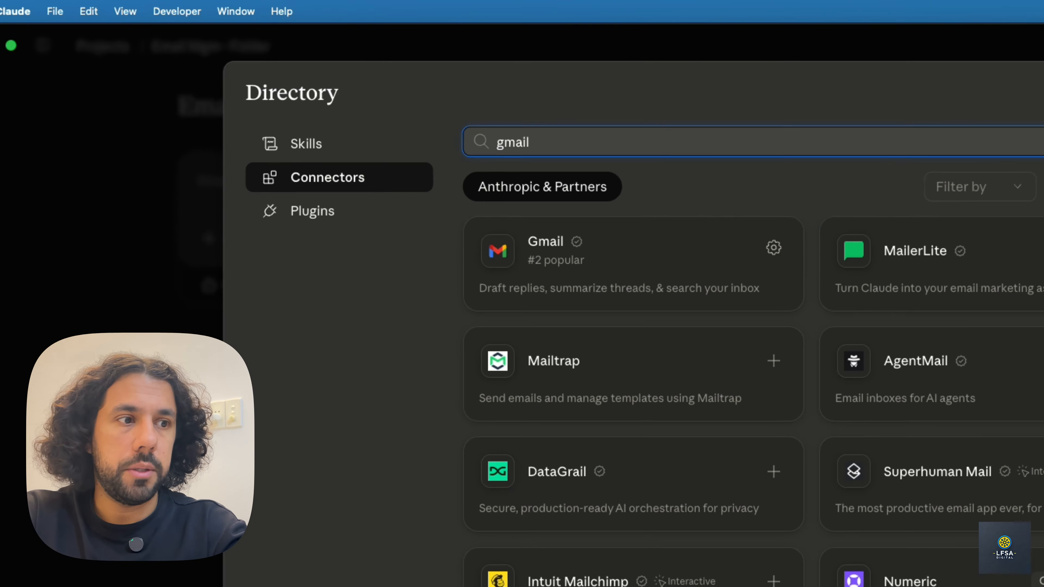
click(836, 64)
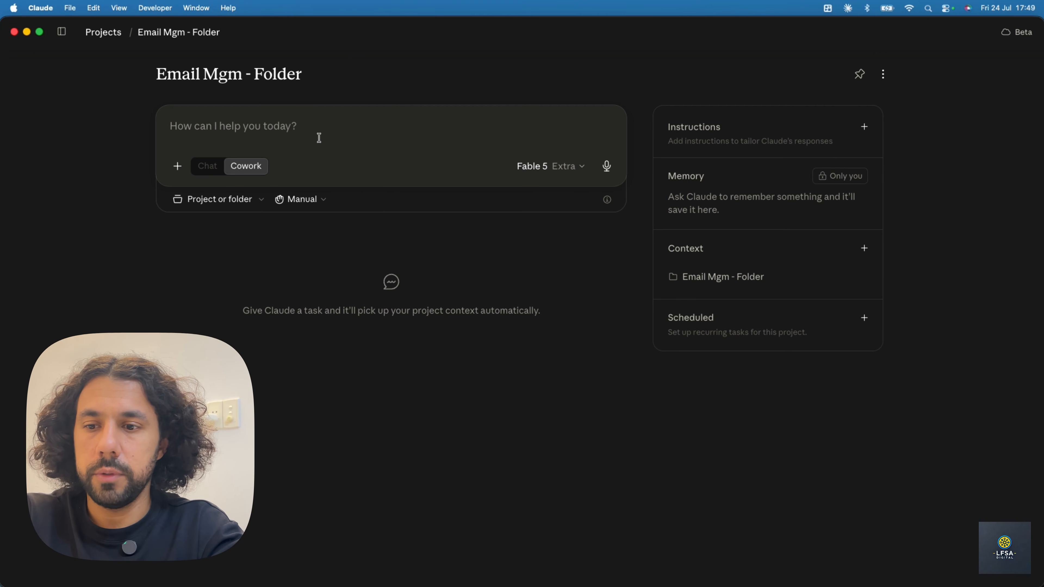
Send the prompt "can you read my last 3 emails on my inbox and summarize each in one sentence for me, rank it by urgency"
text(can you read m)
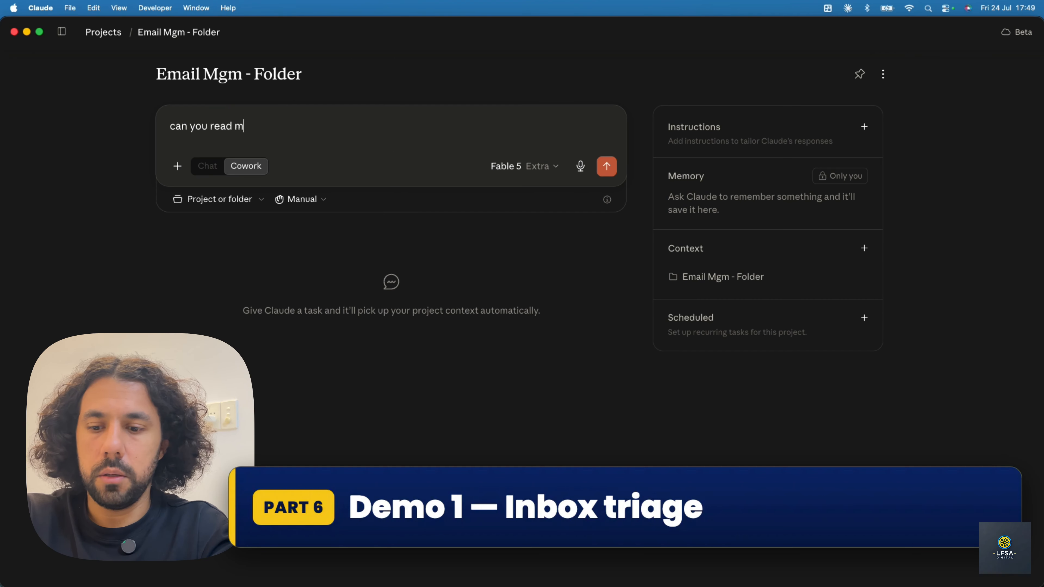
text(y last 5 emails on my inbox and)
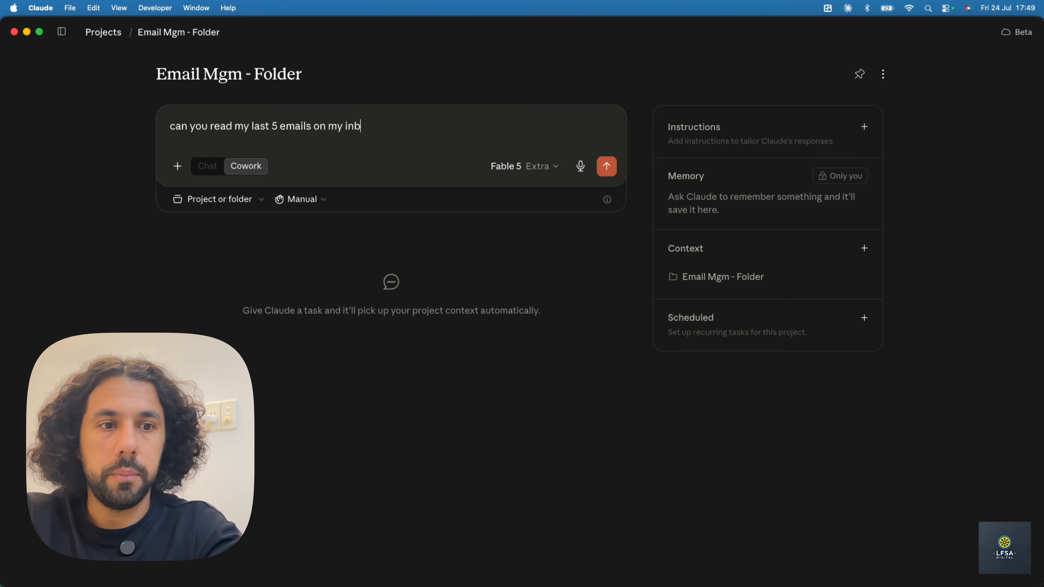
click(278, 127)
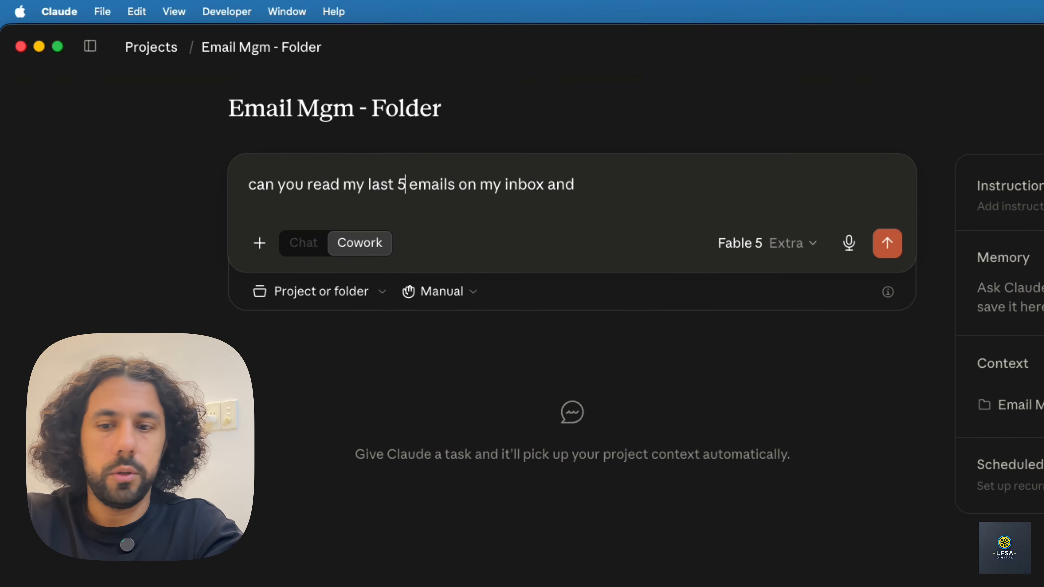
key(BackSpace)
text(3)
click(457, 130)
text(summa)
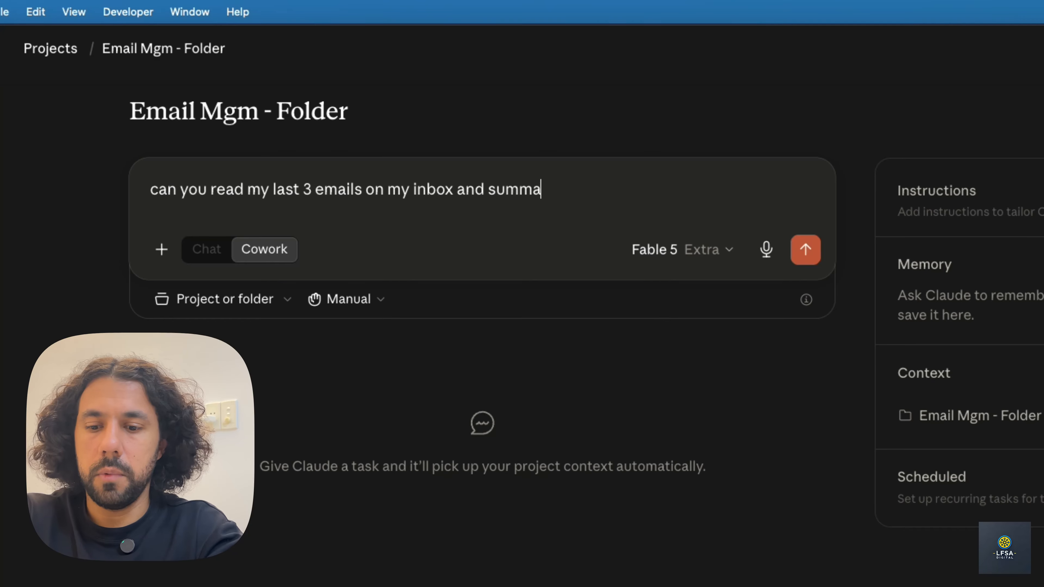
text(rize each in )
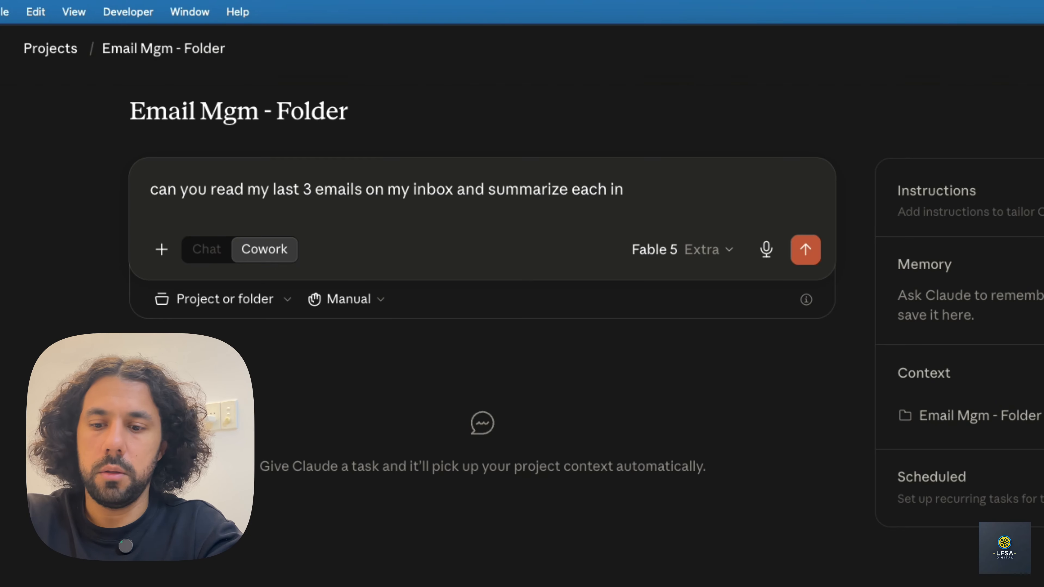
text(one sentence fo)
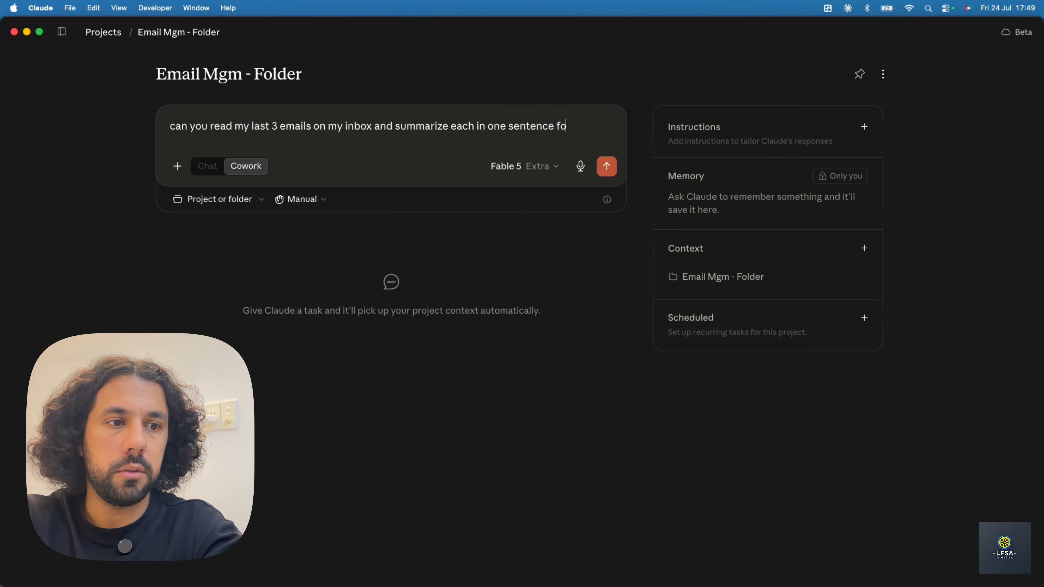
text(r me, rank it by )
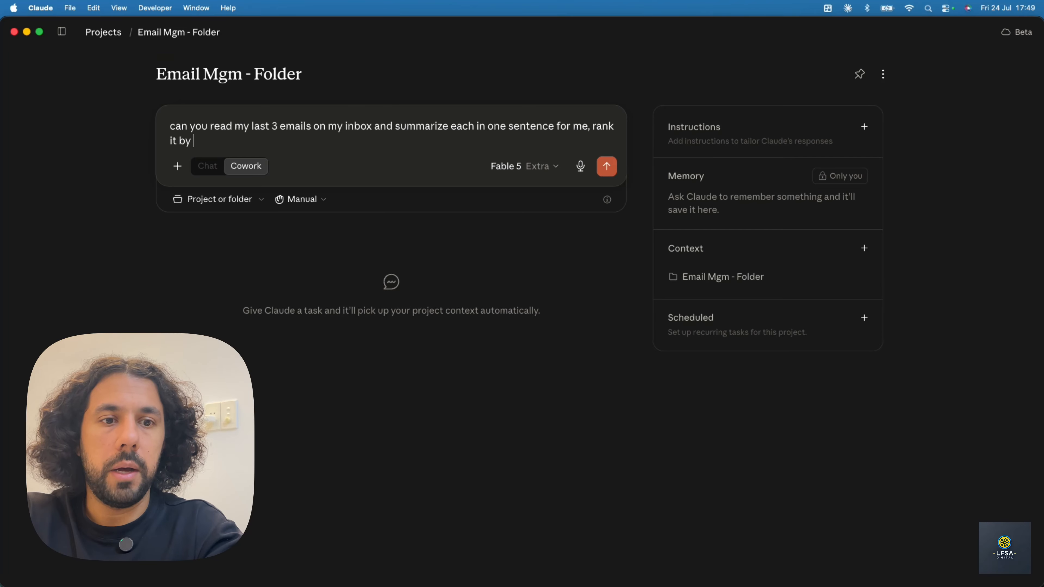
text(urgency)
key(Return)
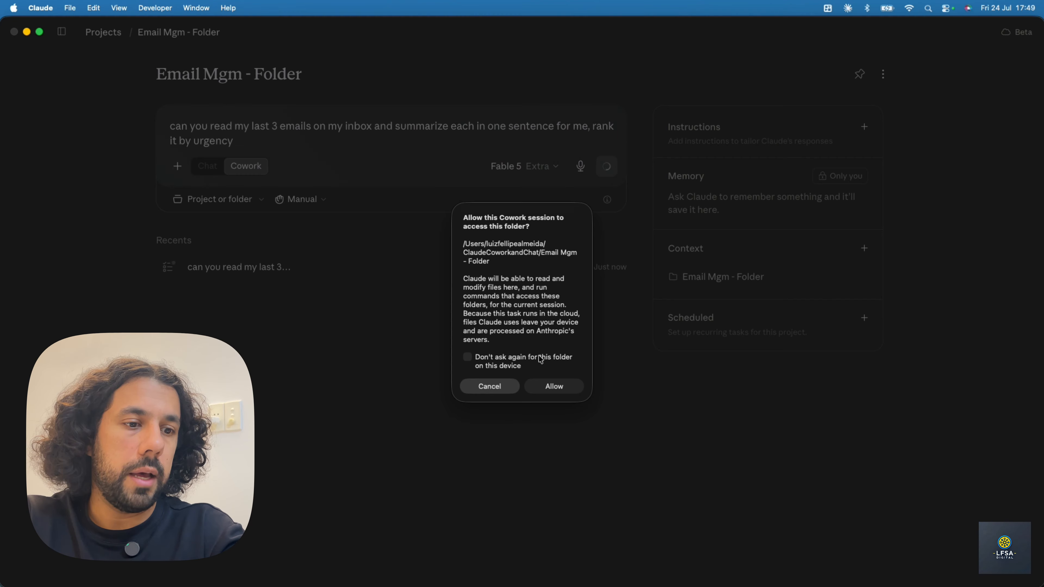
Allow the Cowork session to access the Email Mgm - Folder folder, and switch the conversation's model to Sonnet 5
click(554, 386)
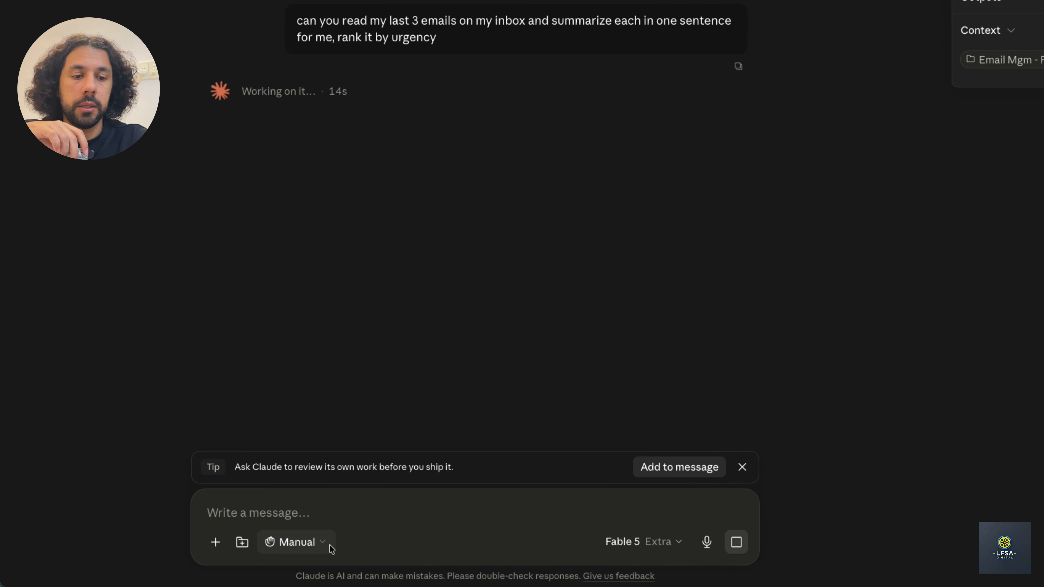
click(331, 549)
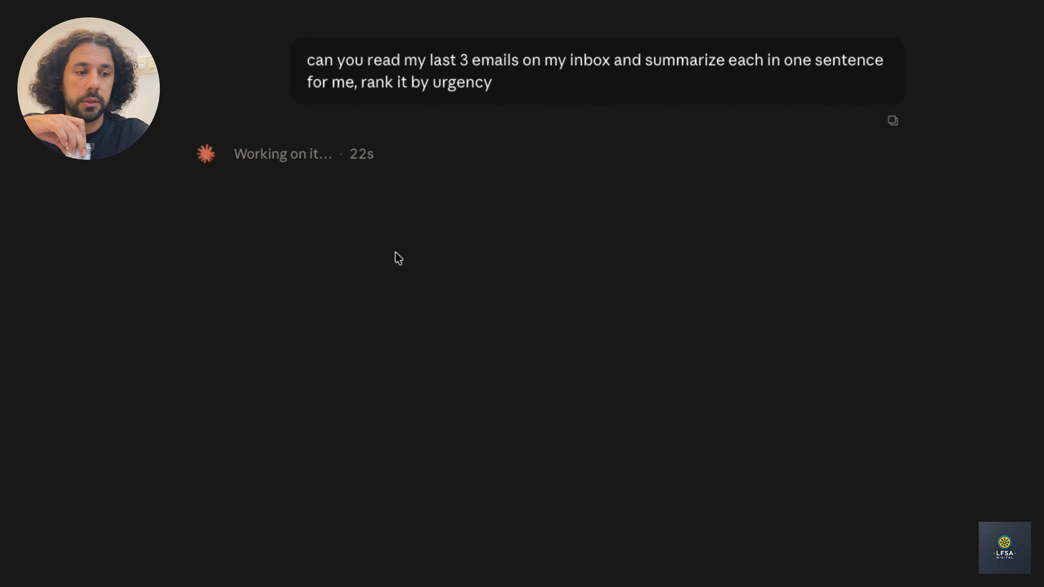
click(489, 531)
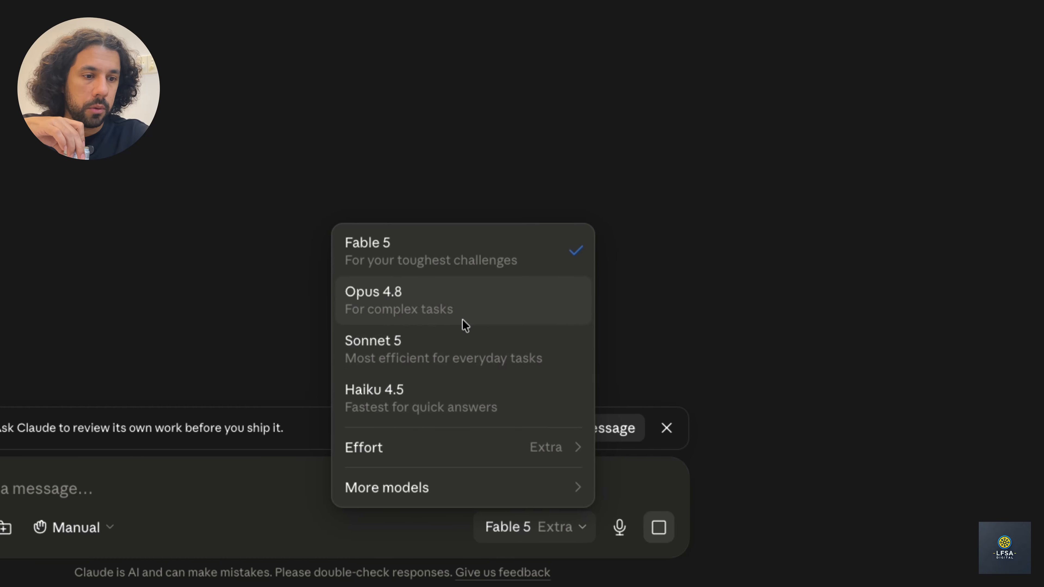
click(444, 348)
key(Return)
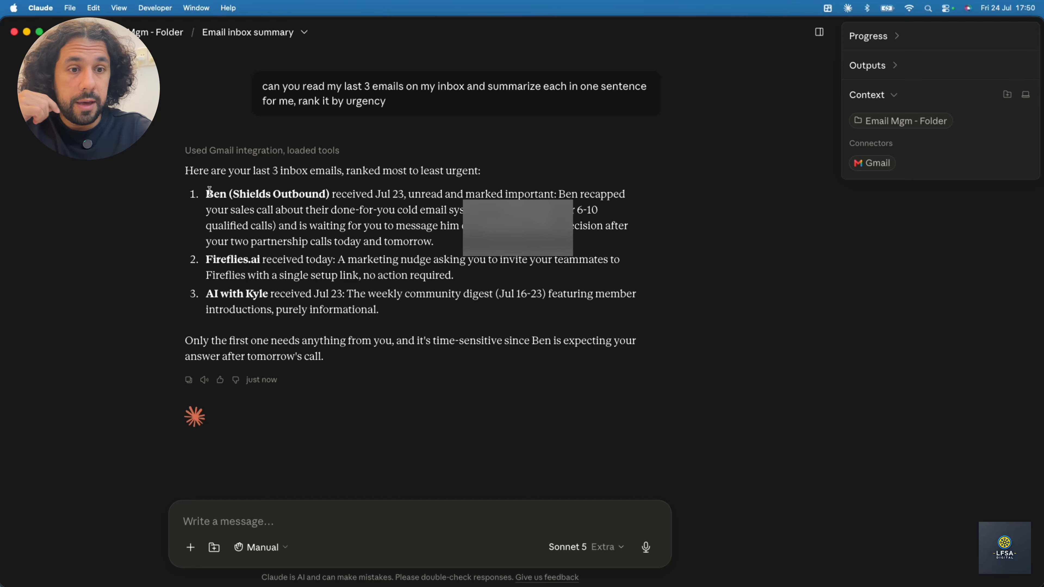
Read through the three ranked email summaries in the reply, from the most urgent to the least urgent
drag(229, 195, 435, 243)
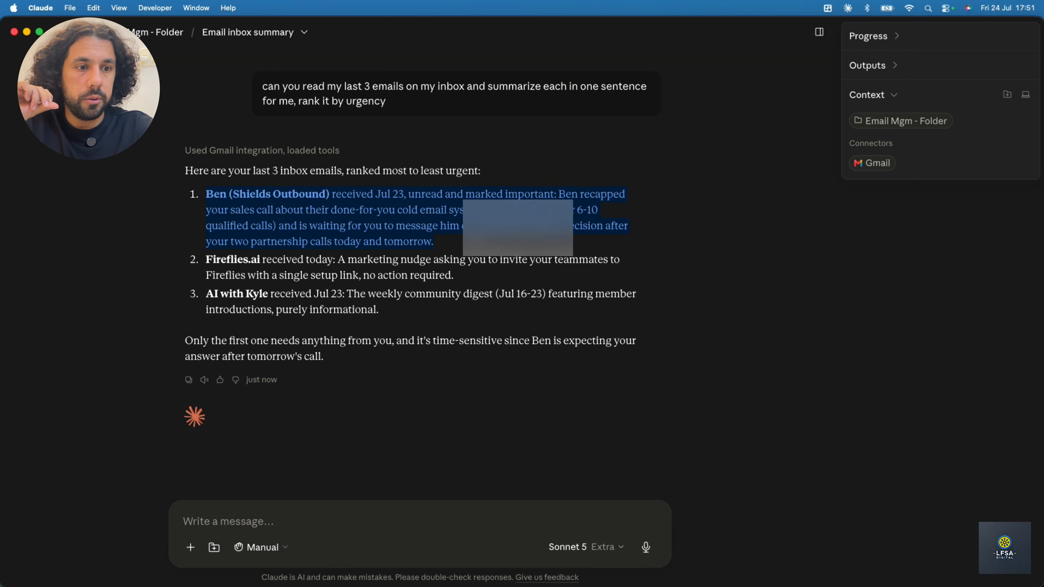
click(389, 253)
drag(206, 260, 274, 262)
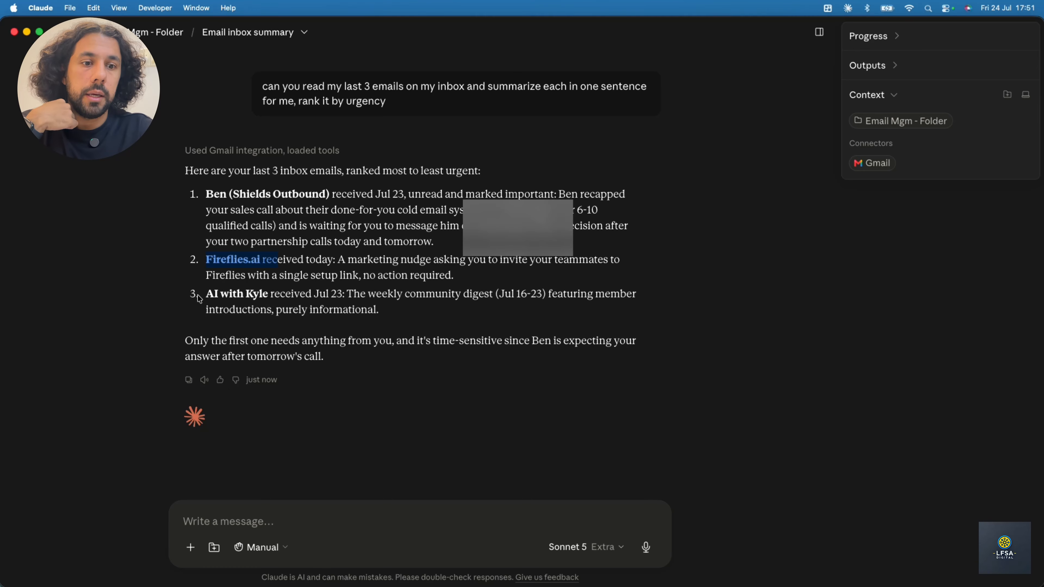
drag(206, 295, 361, 296)
click(395, 310)
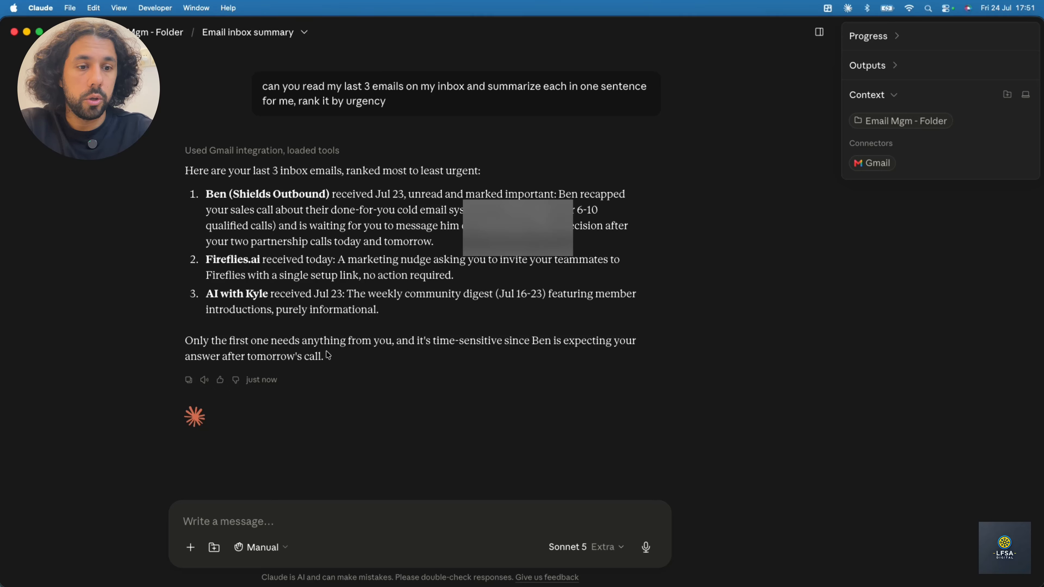
Start a reply with "I liked your summary for each email" and, in a new paragraph, "can you use" followed by the skill-creator skill
text(I liked)
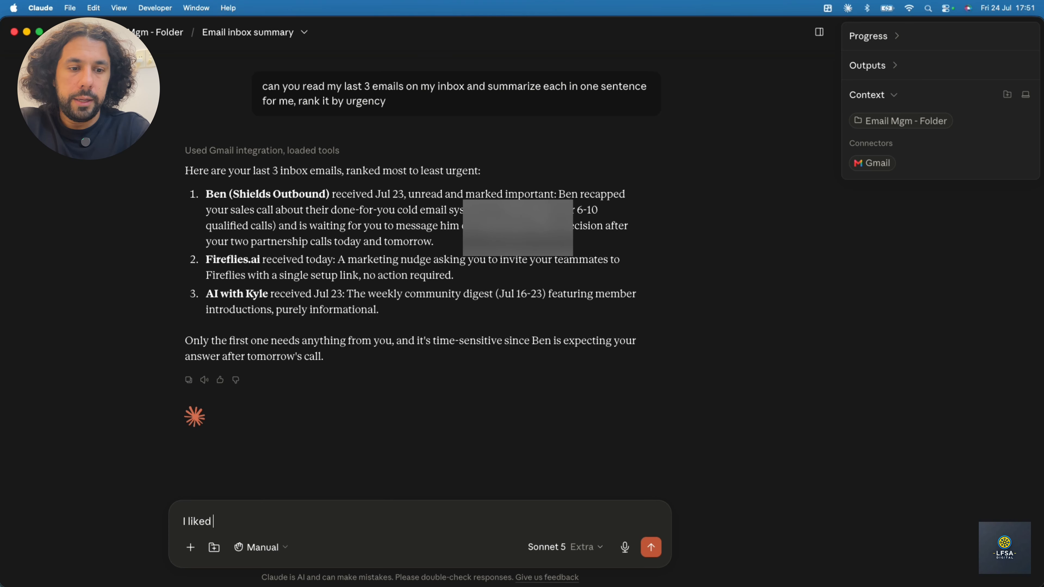
text( your summar)
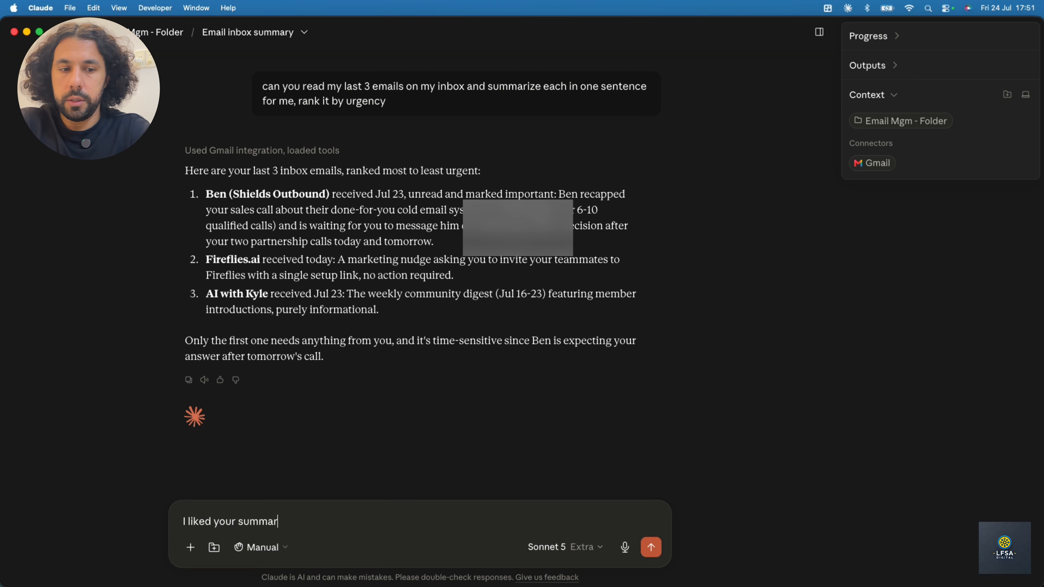
text(y for each email)
key(shift+Return)
key(shift+Return)
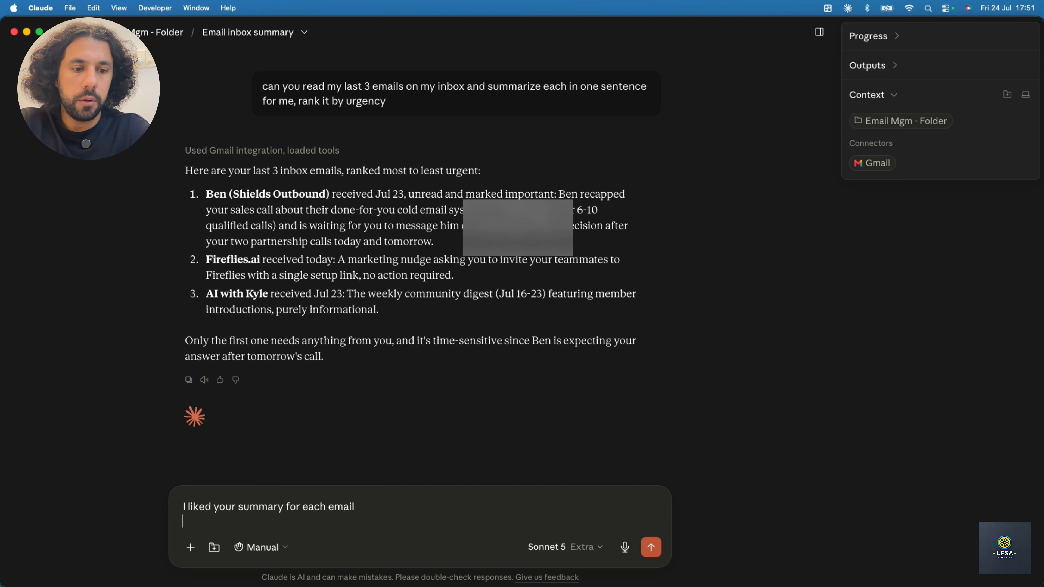
text(can you use /sk)
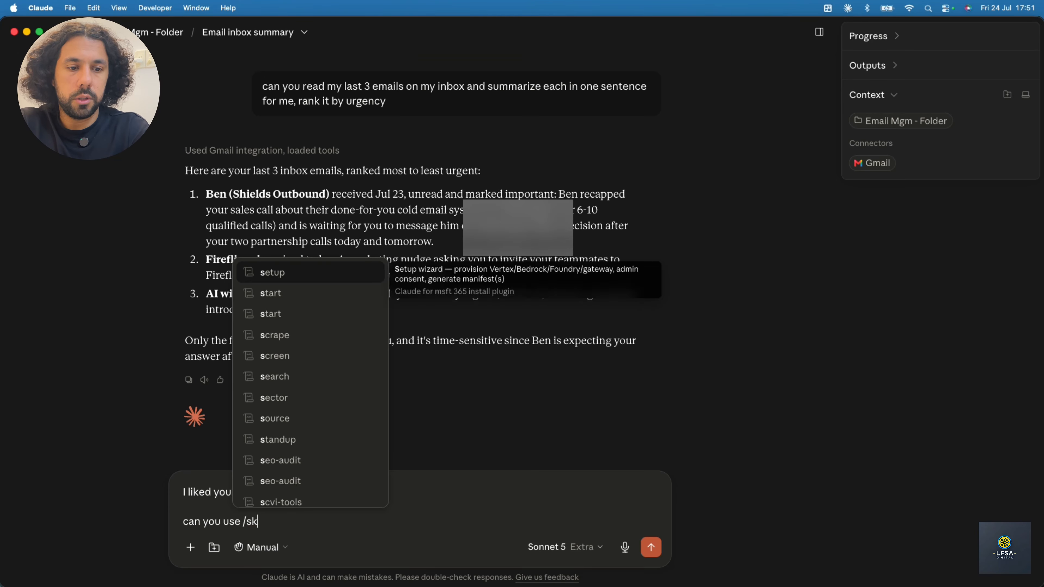
key(Return)
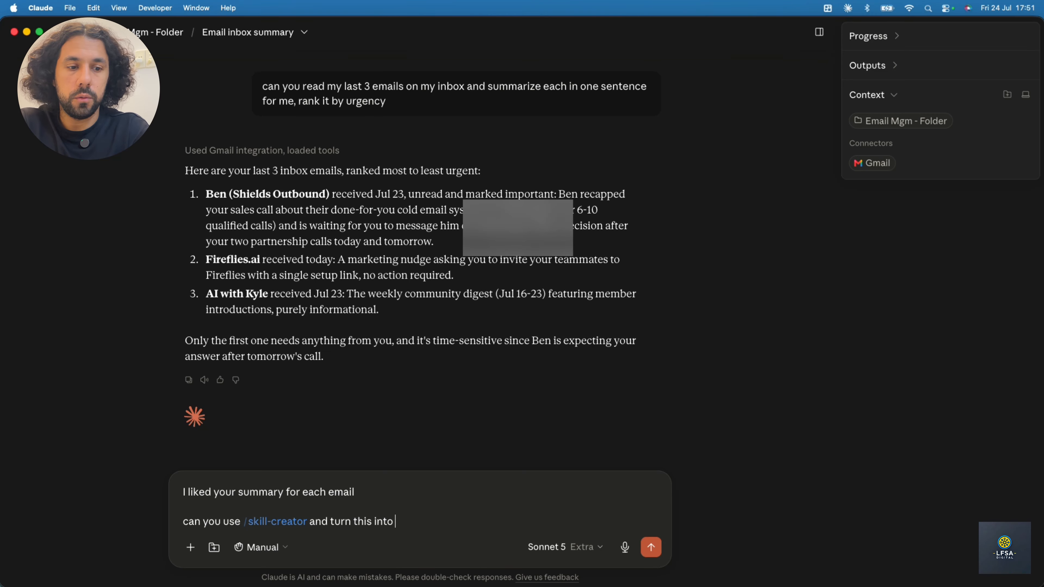
Add "and turn this into a skill for me? meaning , the search of last 48h email on my inbox (read or unread) and" to the message
text(skill for me? m)
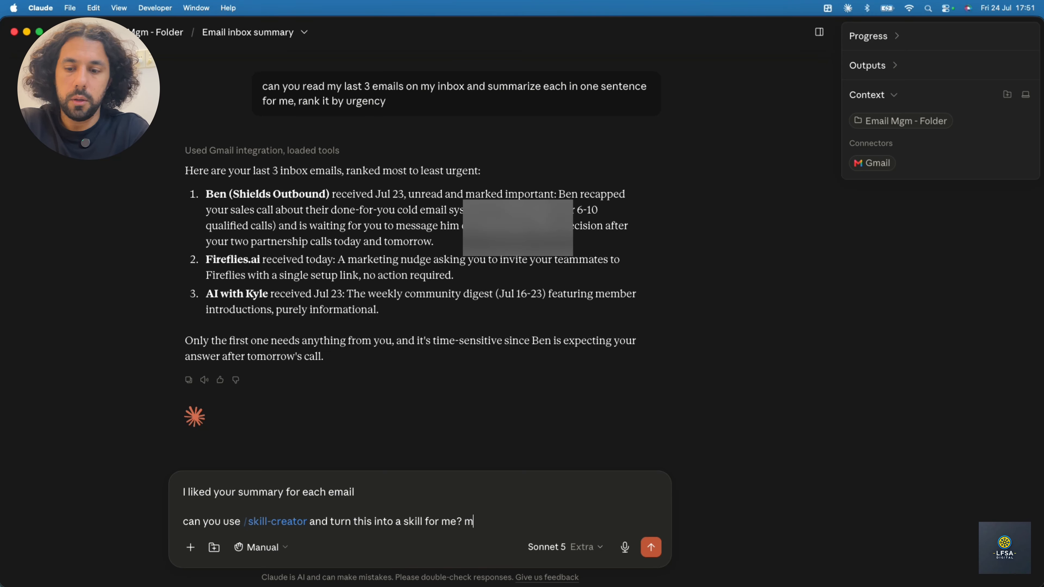
text(eaning , the searc)
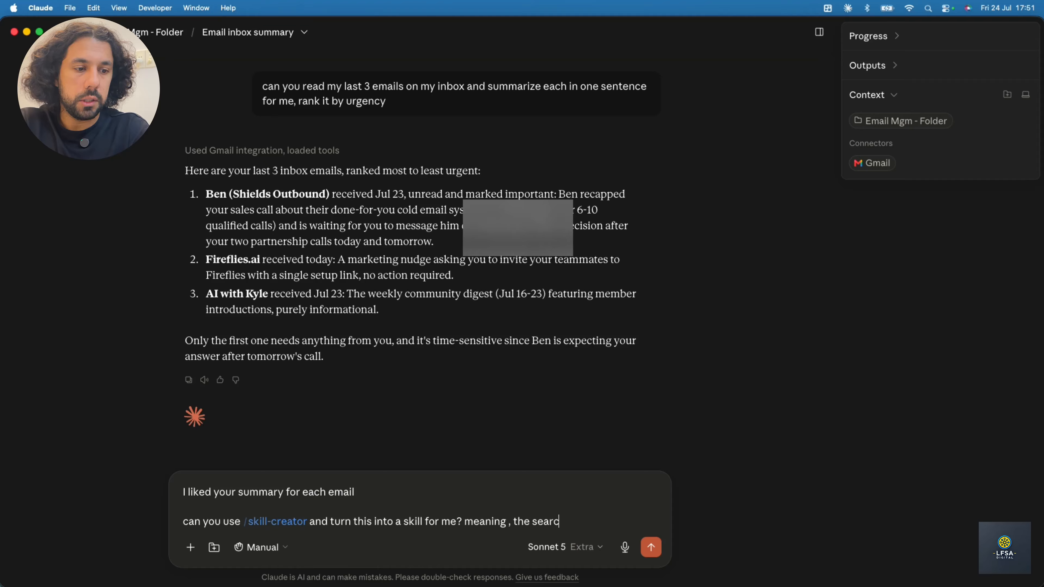
text(h of last)
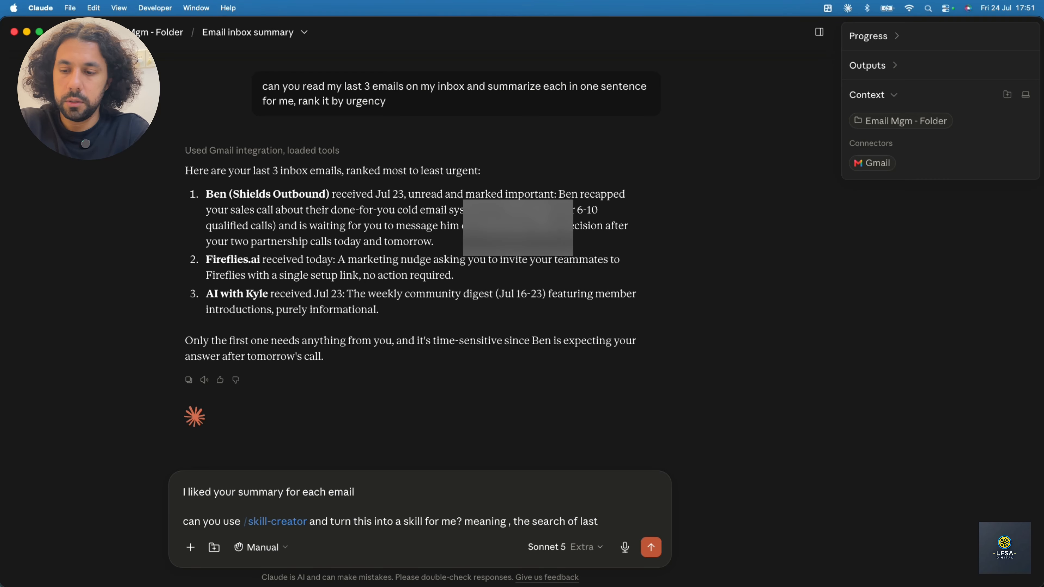
text( 48h email on my inbox (re)
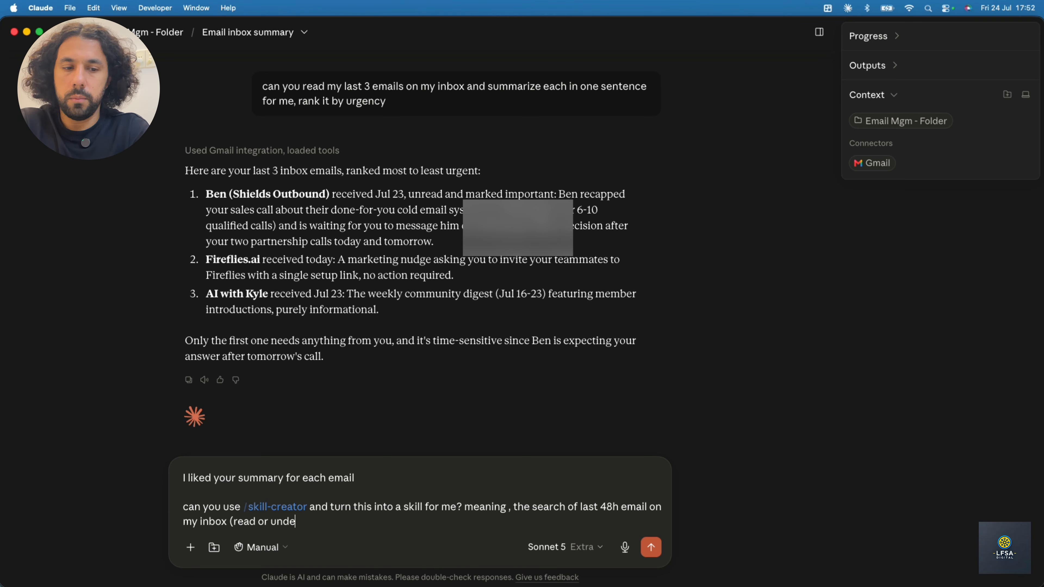
text(ad or undread) and )
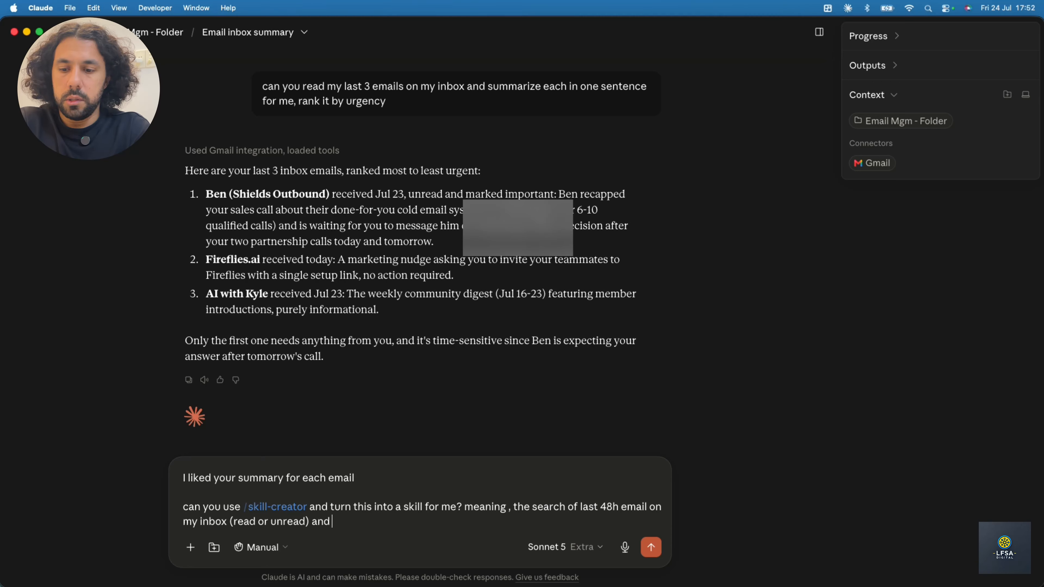
Finish the message with "summarizing into 1 sentence or paragraph max and ranking/sorting it from the most urgent one ?" and send it
text(summarizing into)
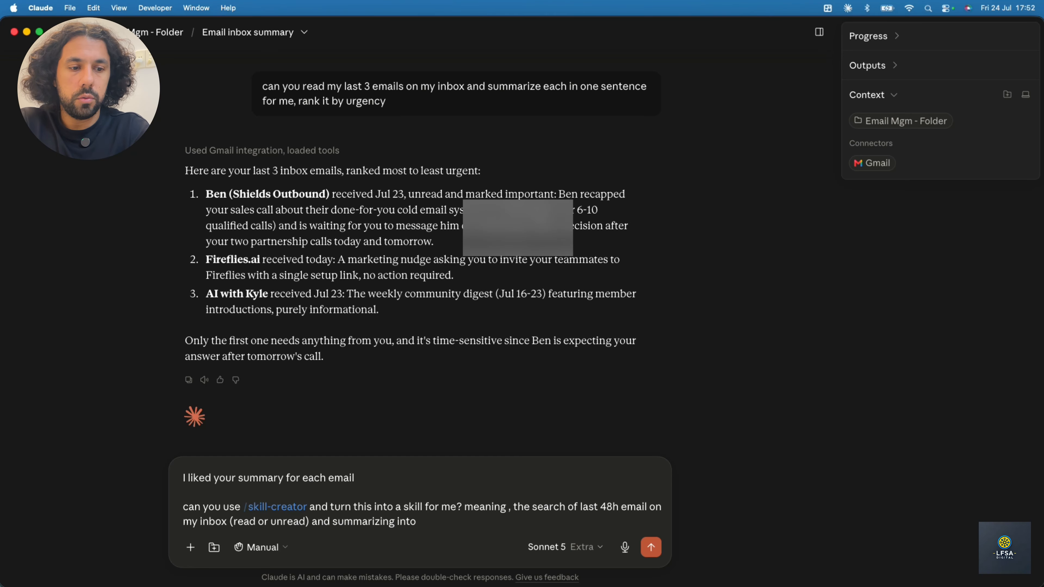
text( 1 sentence or paragrah)
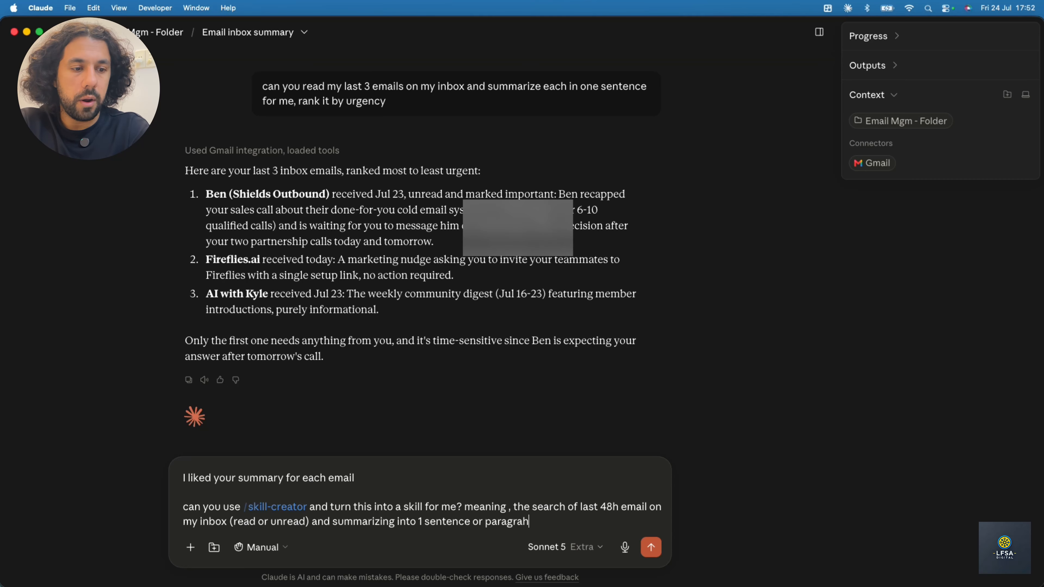
key(BackSpace)
text(ph max and rak)
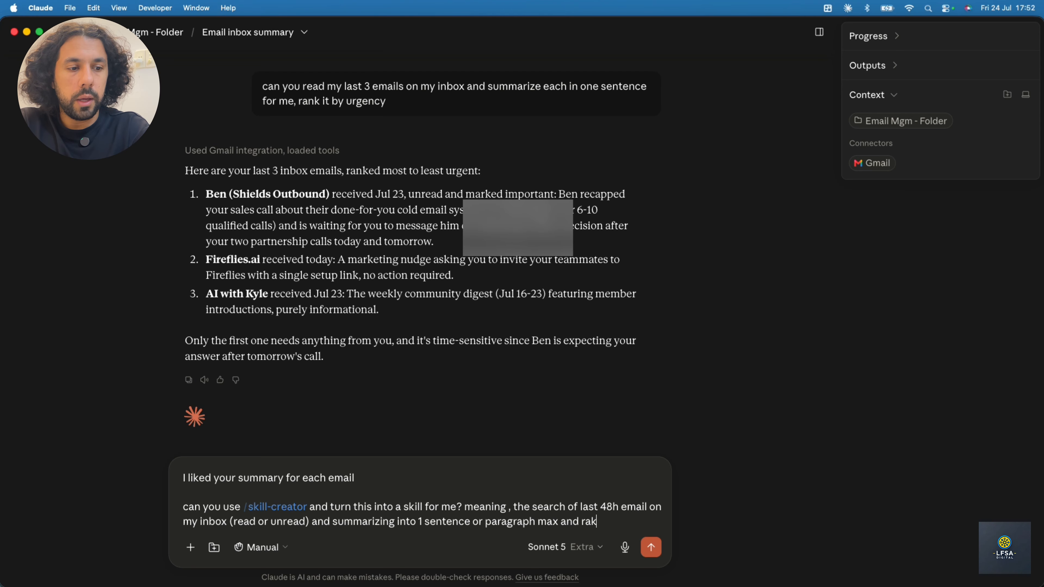
key(BackSpace)
text(nking/sorting it)
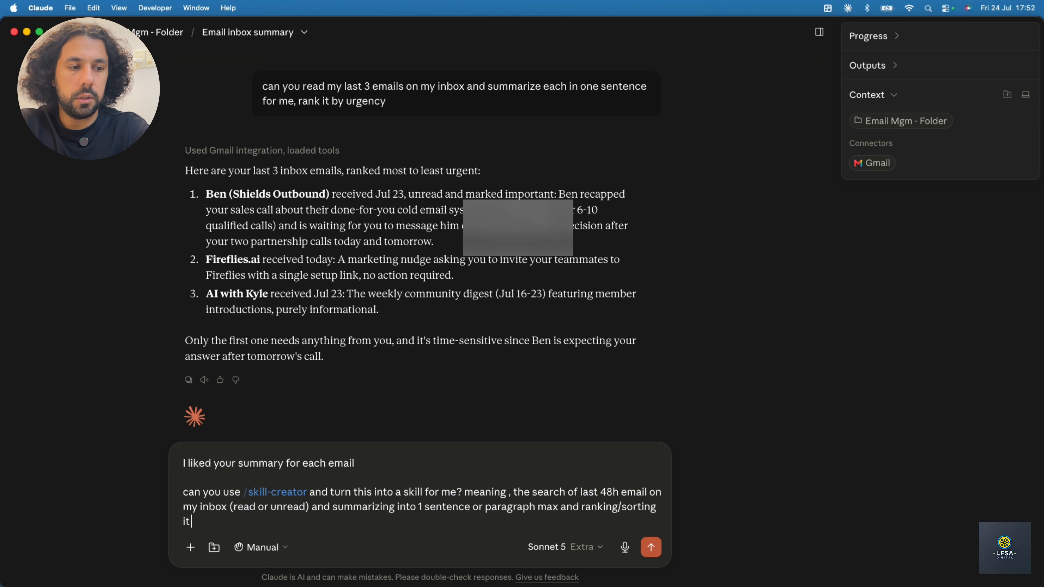
text( from the most )
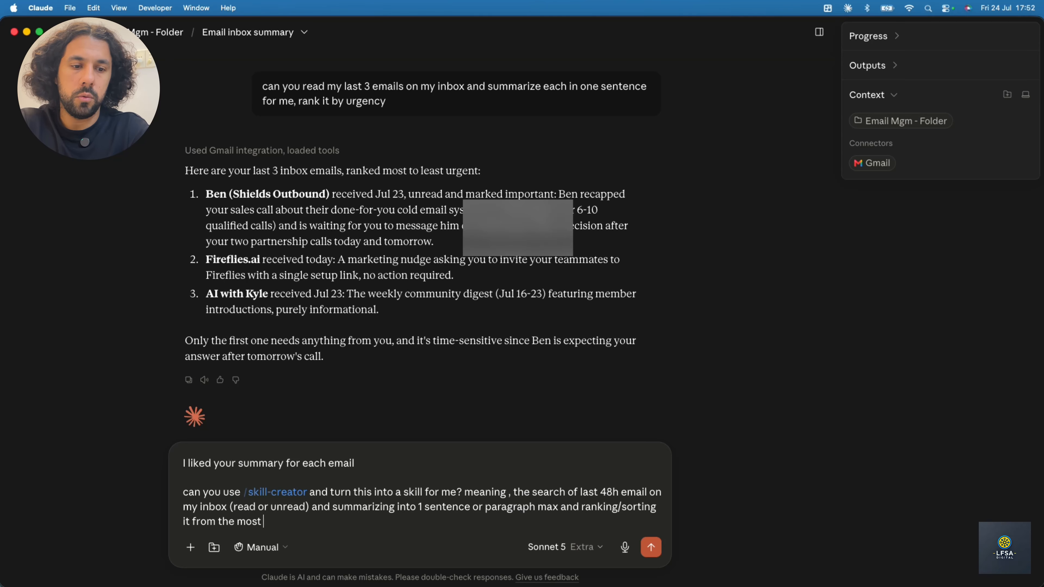
text(urgent one ?)
key(Return)
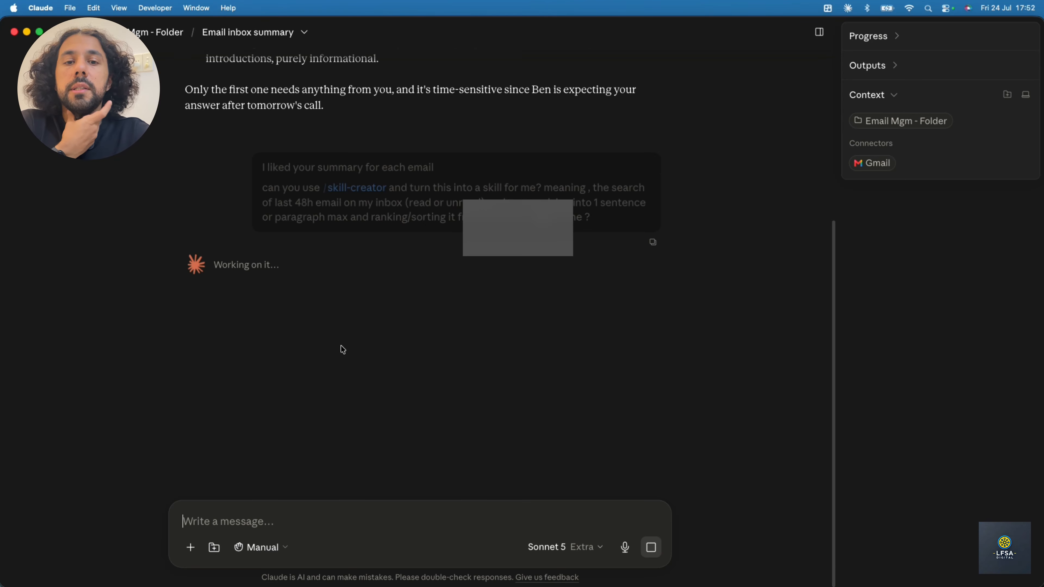
Review the generated inbox-triage SKILL.md from its description to its notes, and save the skill
scroll(341, 350, up, 5)
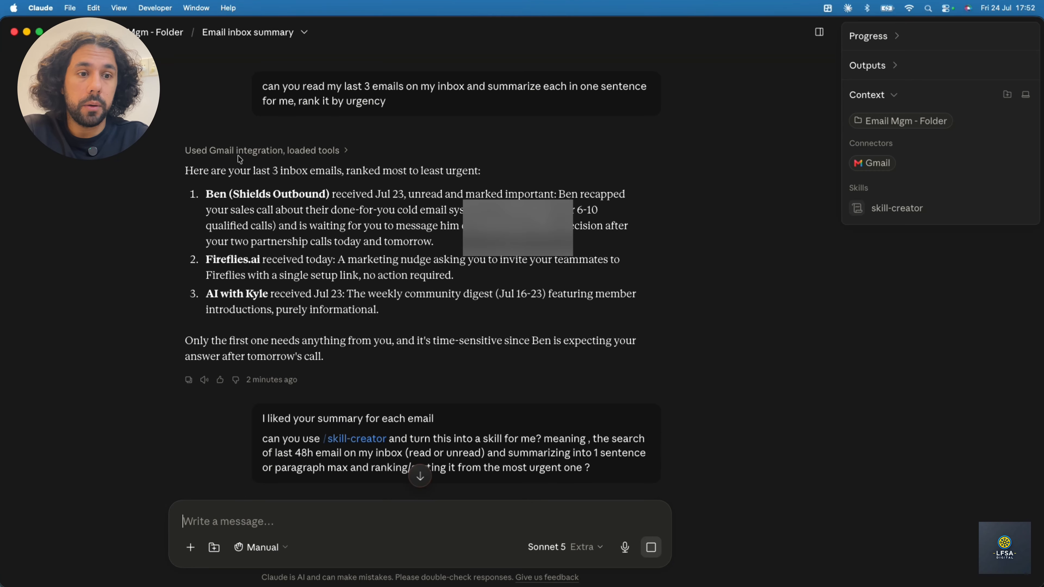
scroll(295, 201, down, 4)
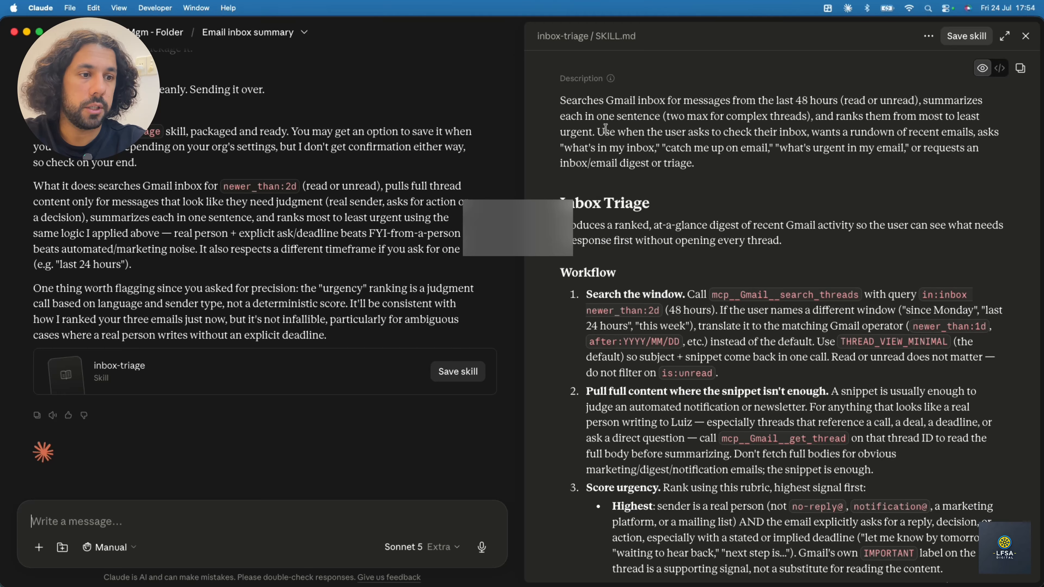
scroll(605, 129, down, 8)
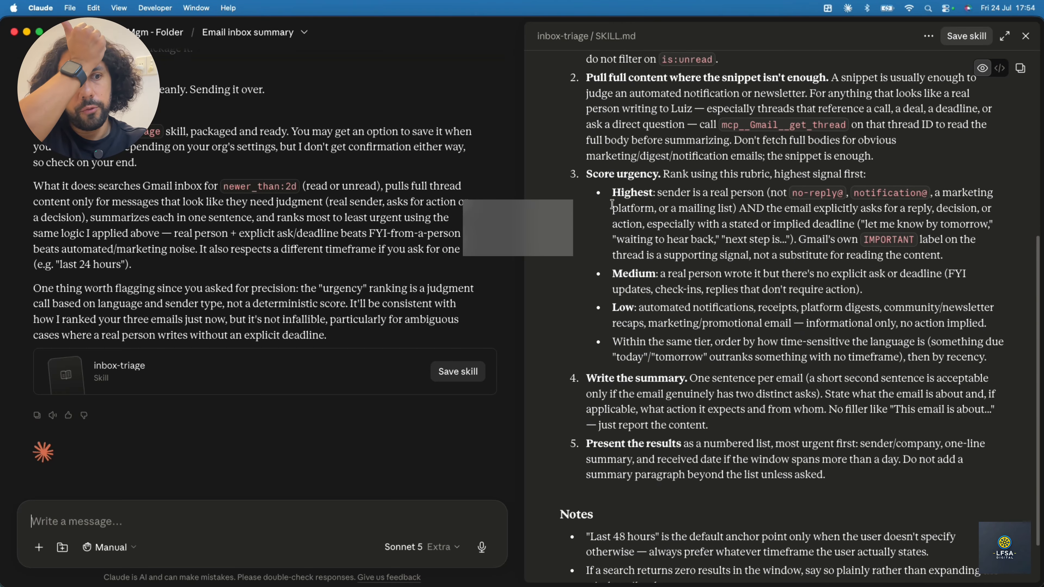
scroll(612, 205, up, 8)
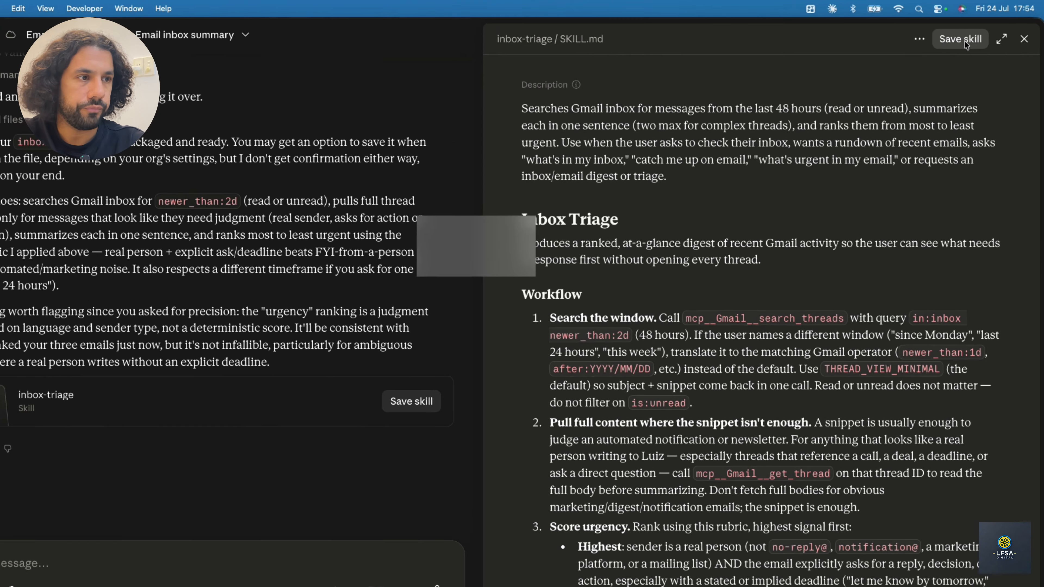
click(969, 37)
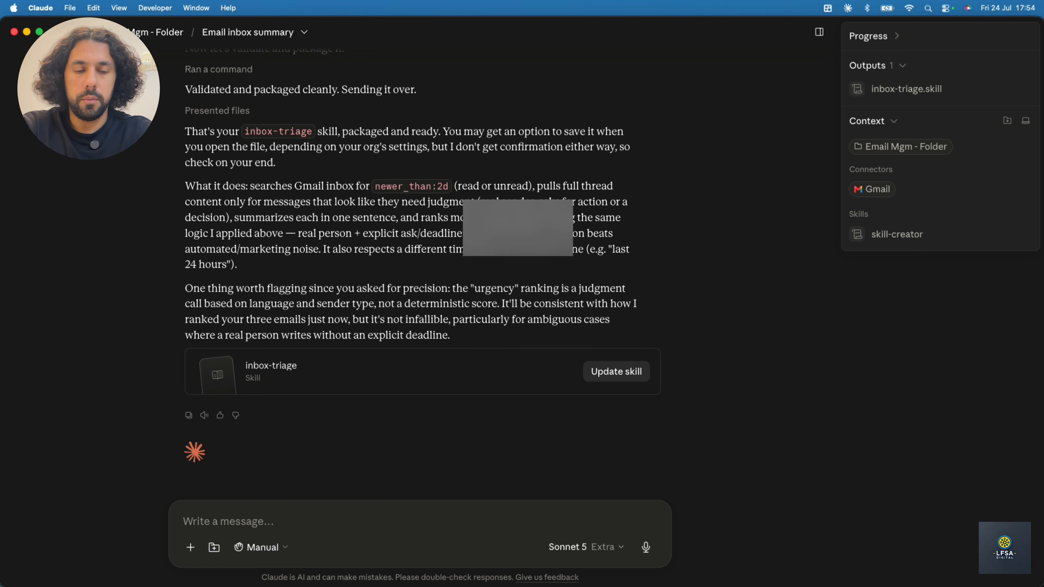
Look up the saved inbox-triage skill by entering "/inbox" in the message, and clear the text without sending it
text(/inbox)
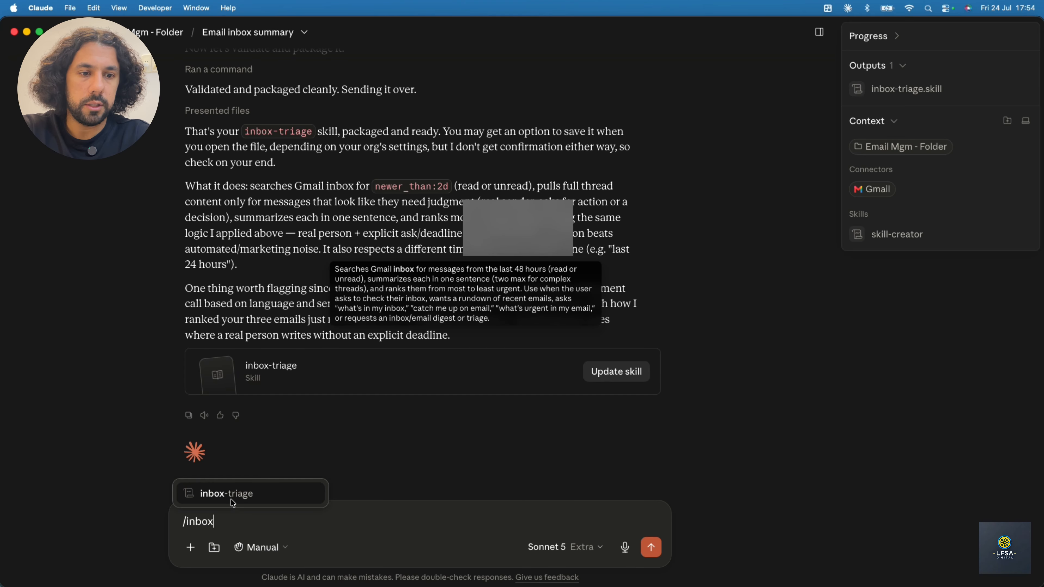
click(221, 521)
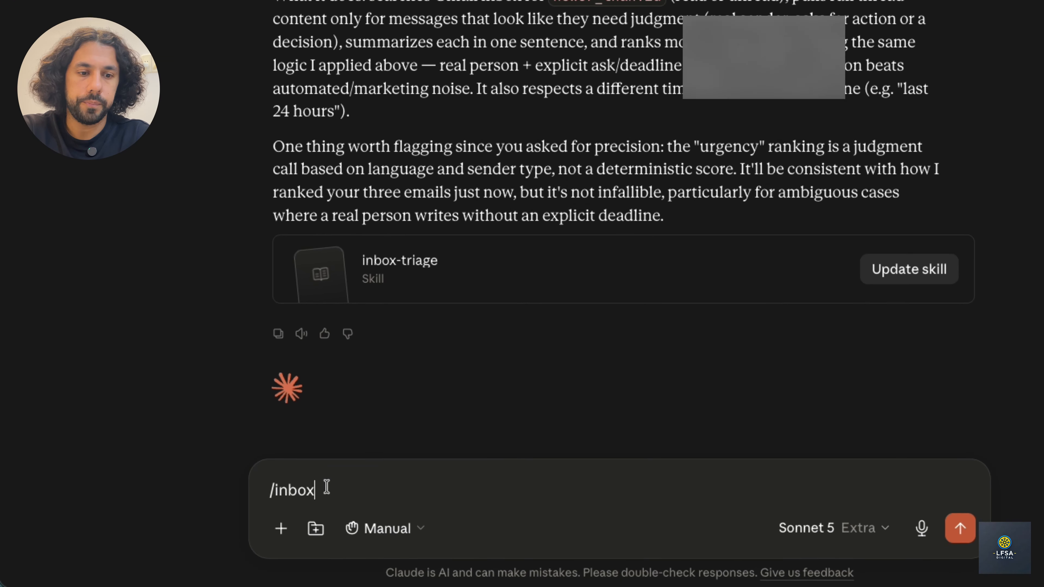
key(BackSpace)
key(BackSpace)
key(BackSpace)
key(BackSpace)
key(BackSpace)
key(BackSpace)
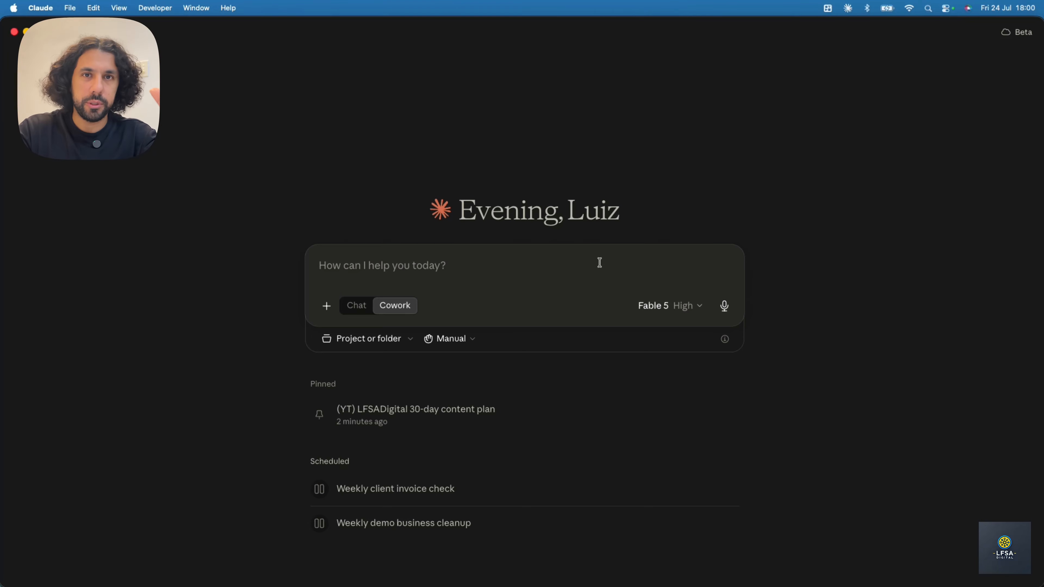
Set up the new Cowork task with the Email Mgm - Folder project, automatic approval and the Sonnet 5 model
click(1016, 32)
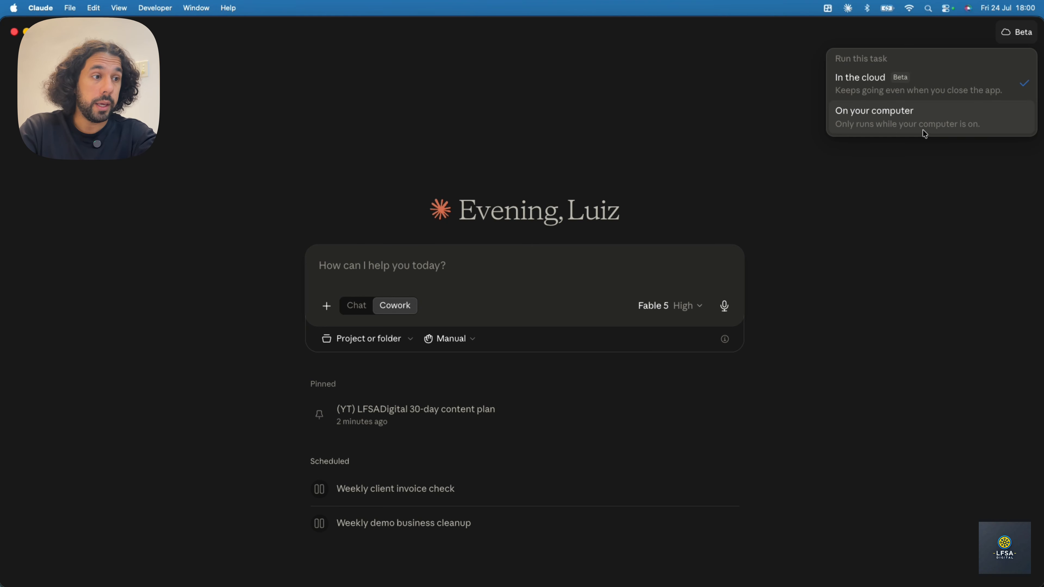
click(371, 344)
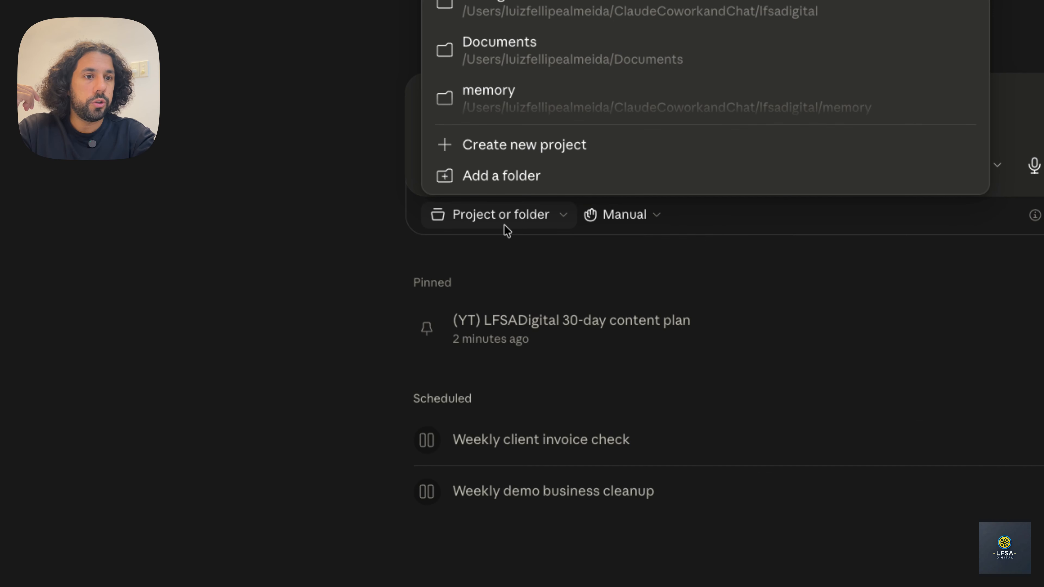
click(546, 147)
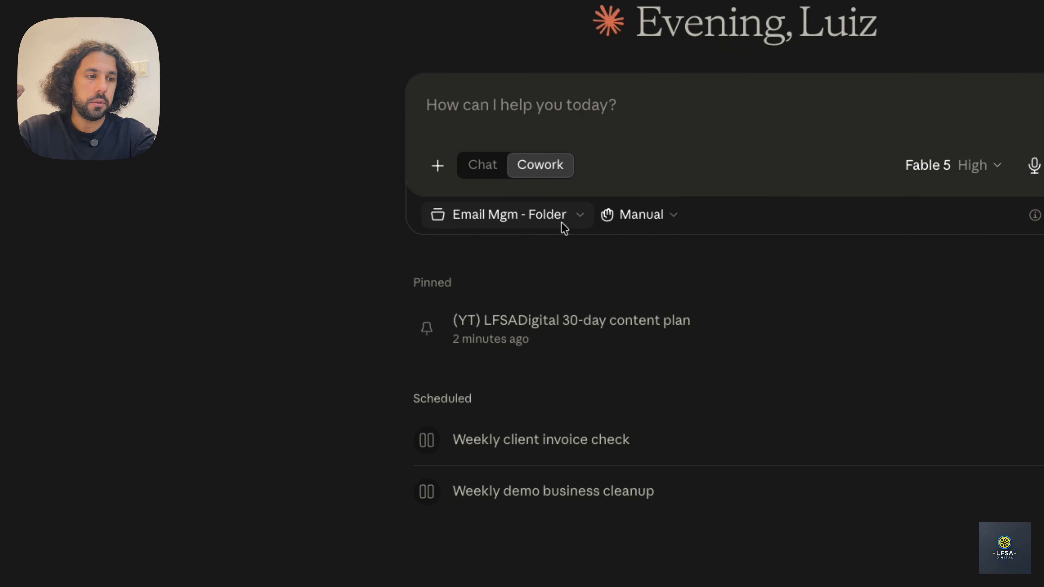
click(668, 215)
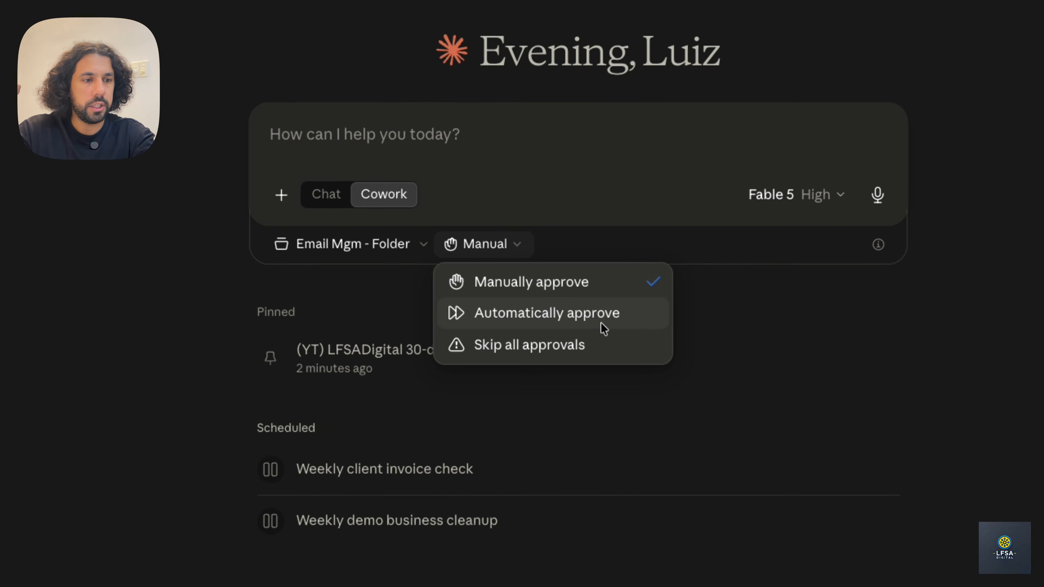
click(602, 325)
click(799, 204)
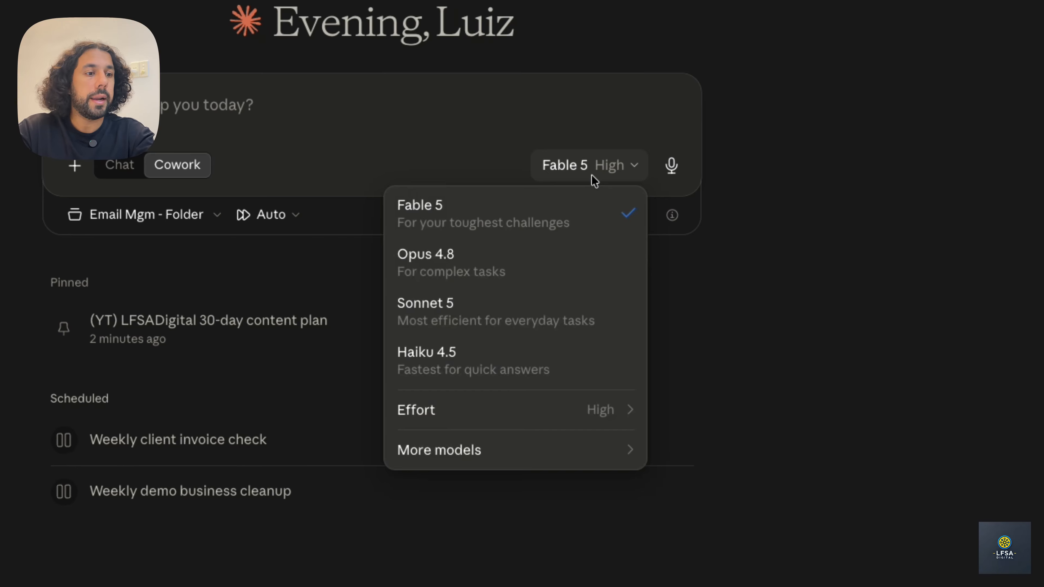
click(491, 310)
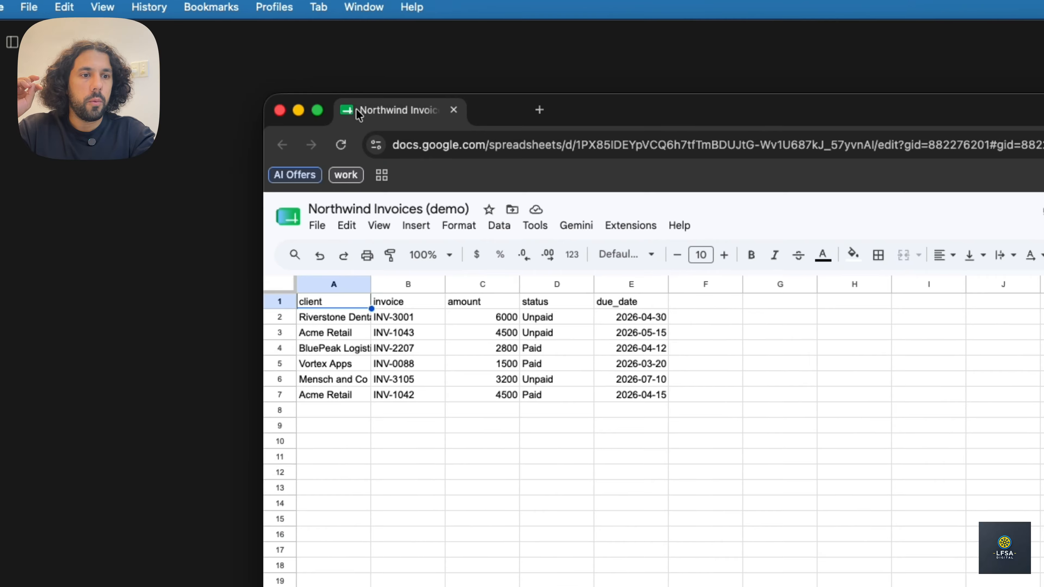
Examine the client, invoice, amount, status and due_date columns of the "Northwind Invoices (demo)" sheet in Google Sheets
double_click(550, 112)
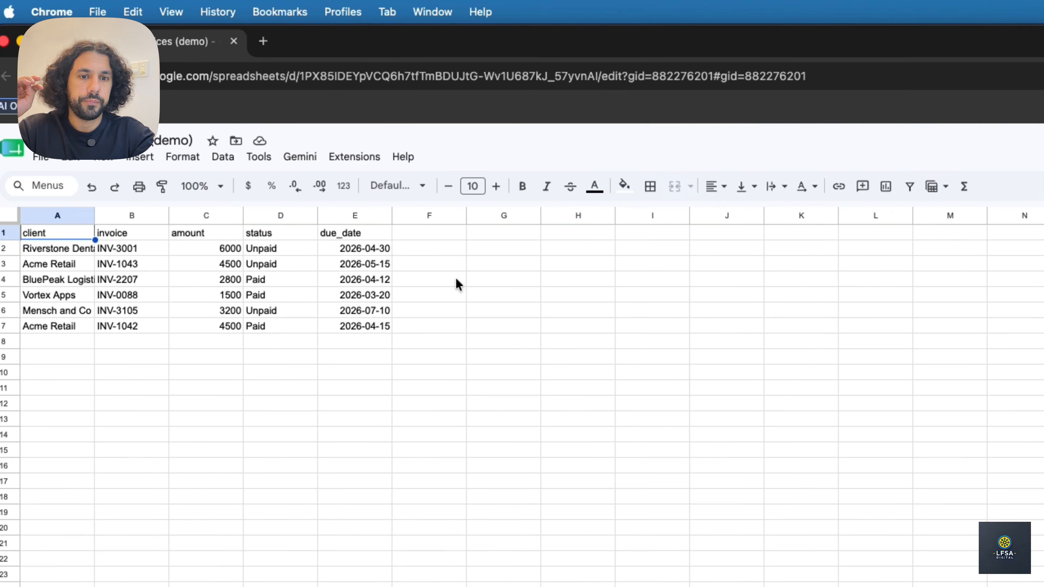
scroll(342, 376, up, 5)
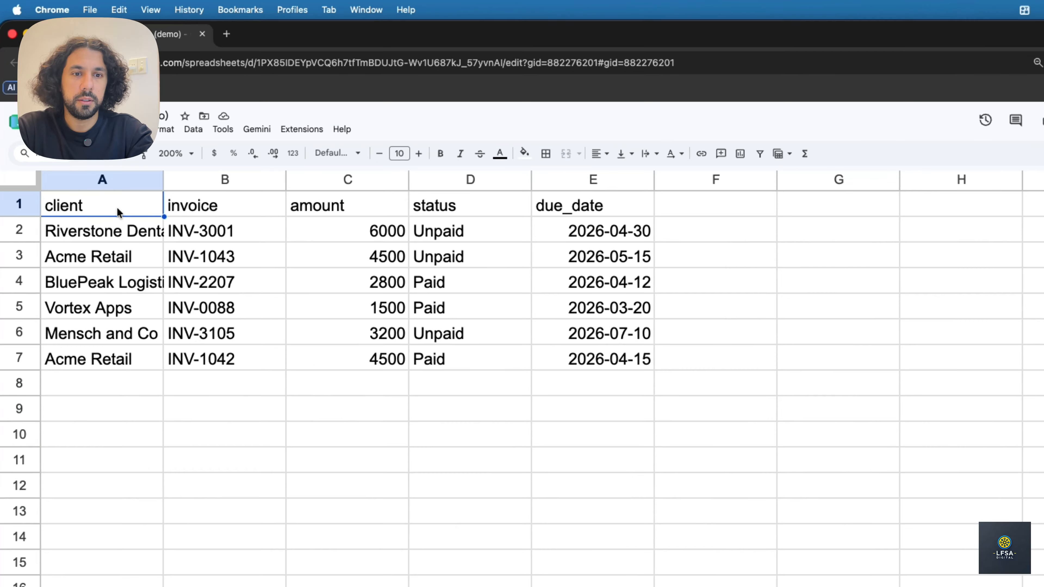
drag(94, 168, 106, 283)
click(198, 162)
drag(301, 228, 289, 482)
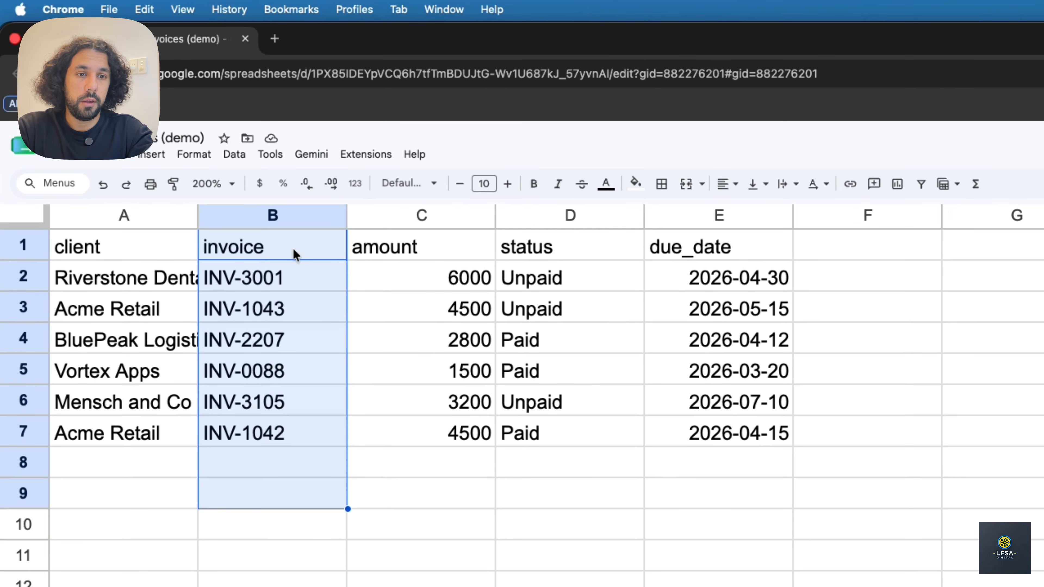
click(302, 228)
drag(302, 251, 303, 435)
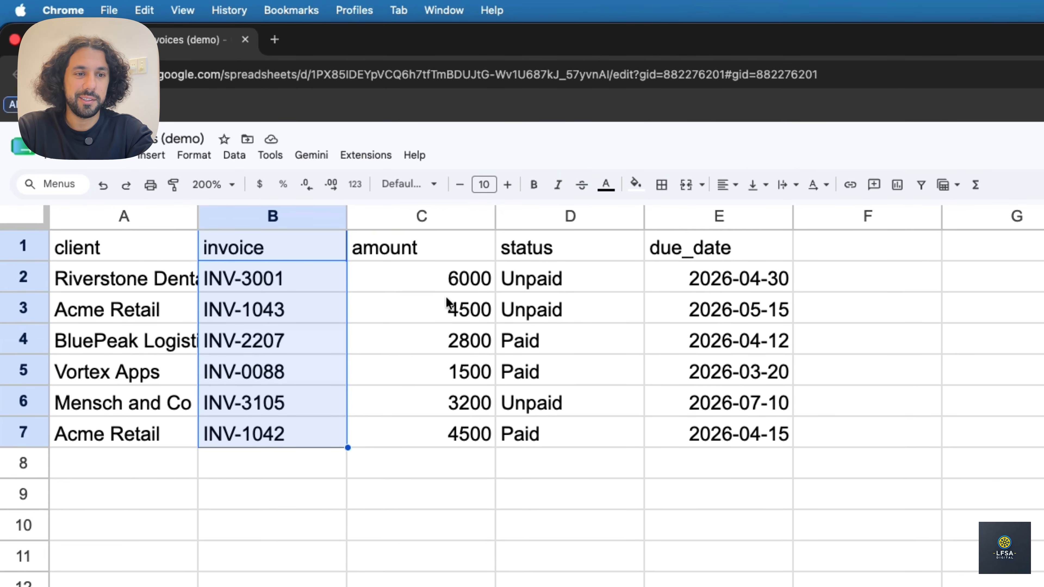
click(456, 283)
drag(456, 283, 456, 463)
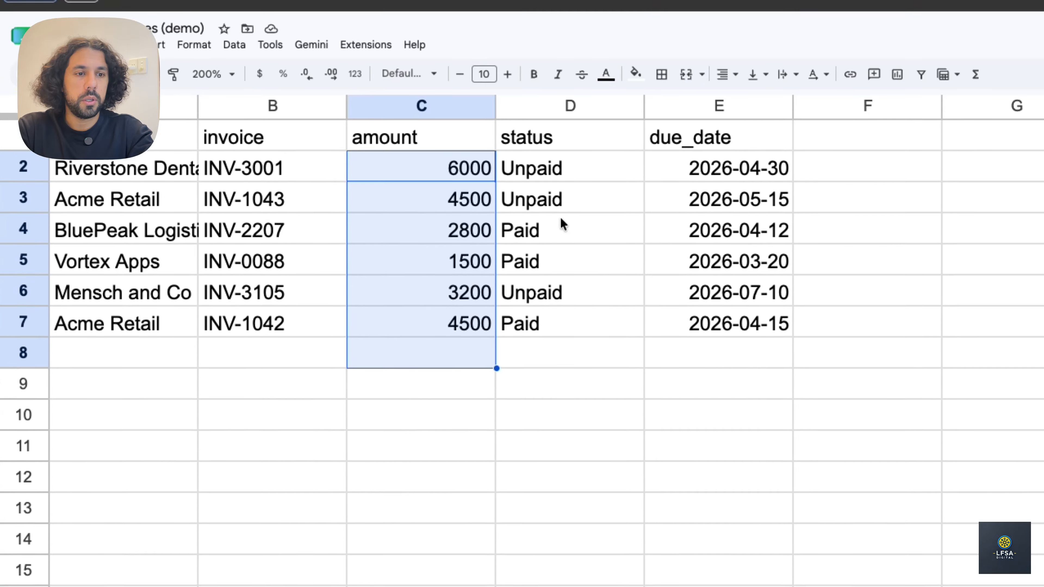
click(569, 249)
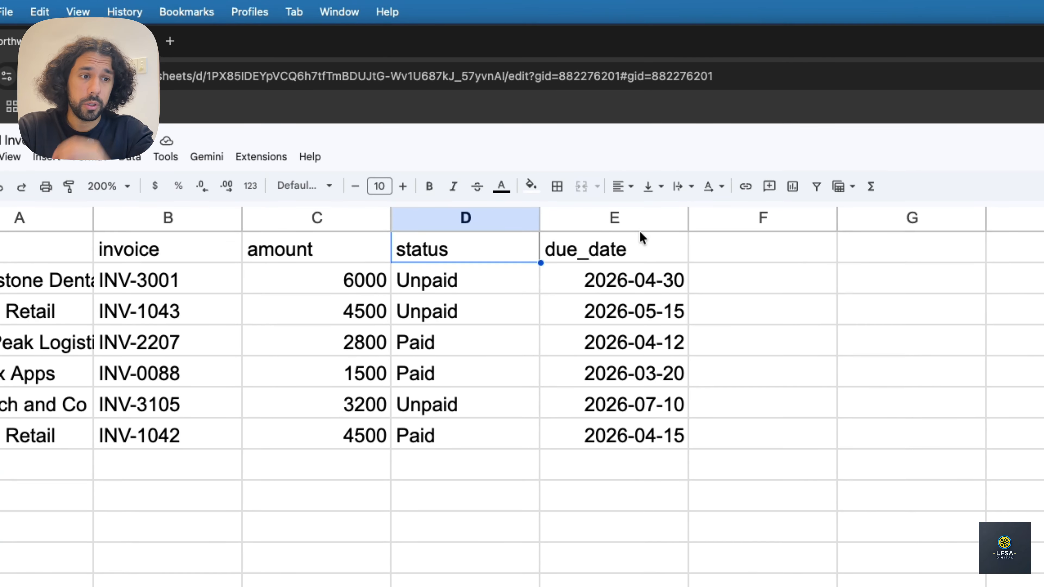
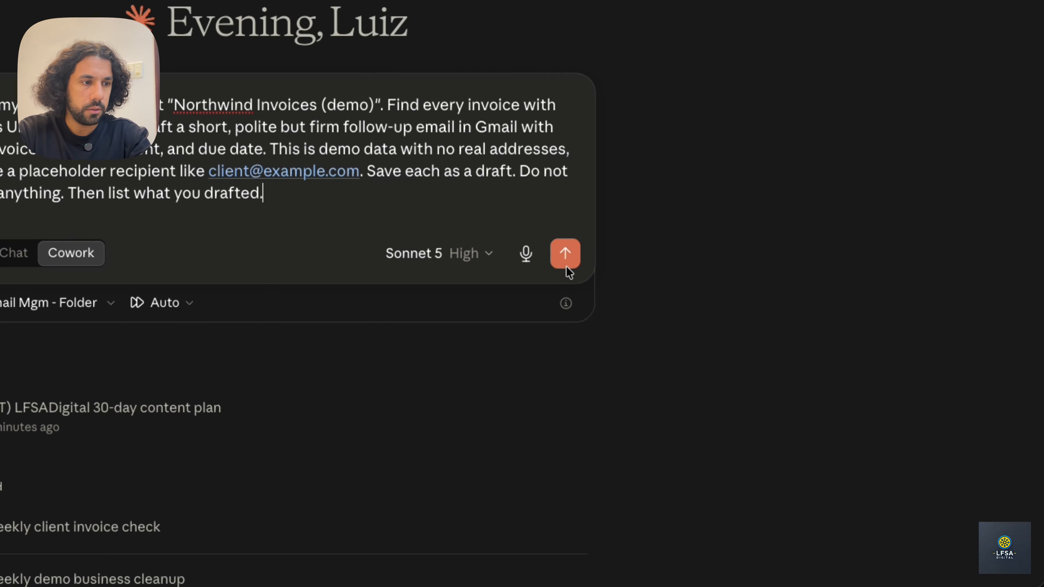
Send the request for Gmail follow-up drafts on every Unpaid invoice in "Northwind Invoices (demo)", and review the reply and the approval modes
click(565, 254)
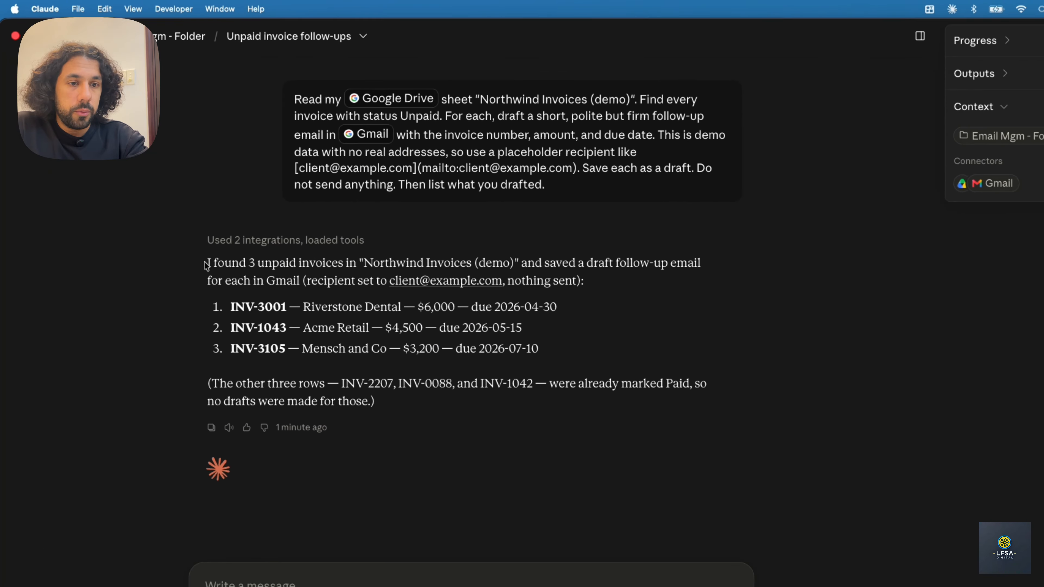
drag(282, 343, 337, 344)
click(370, 345)
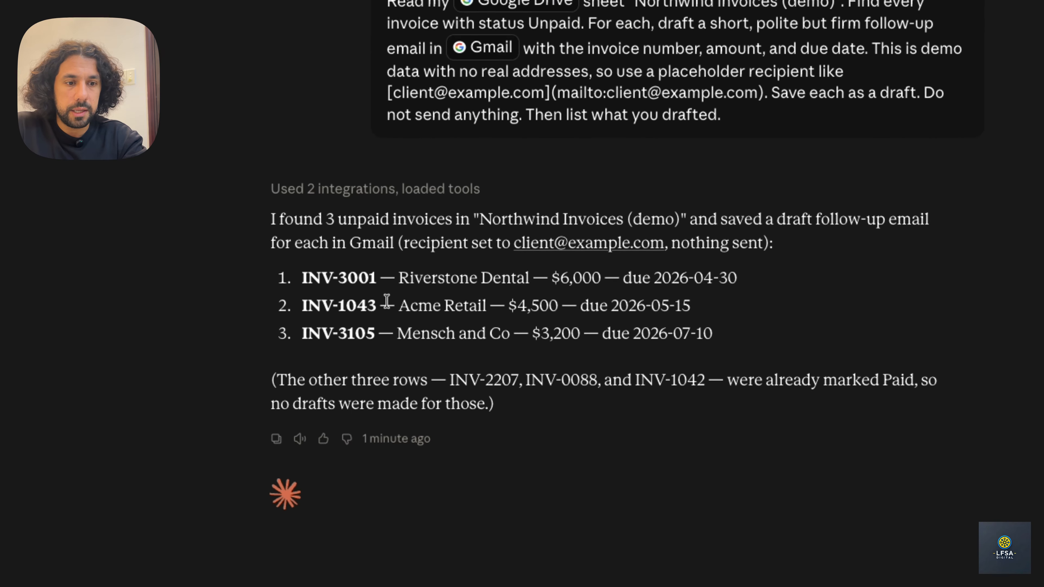
click(391, 583)
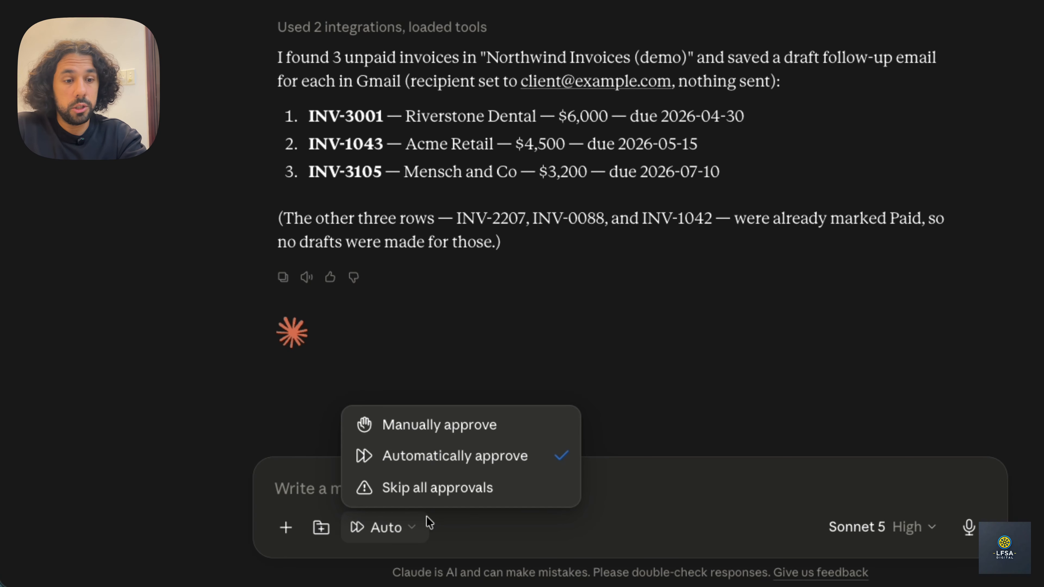
click(556, 345)
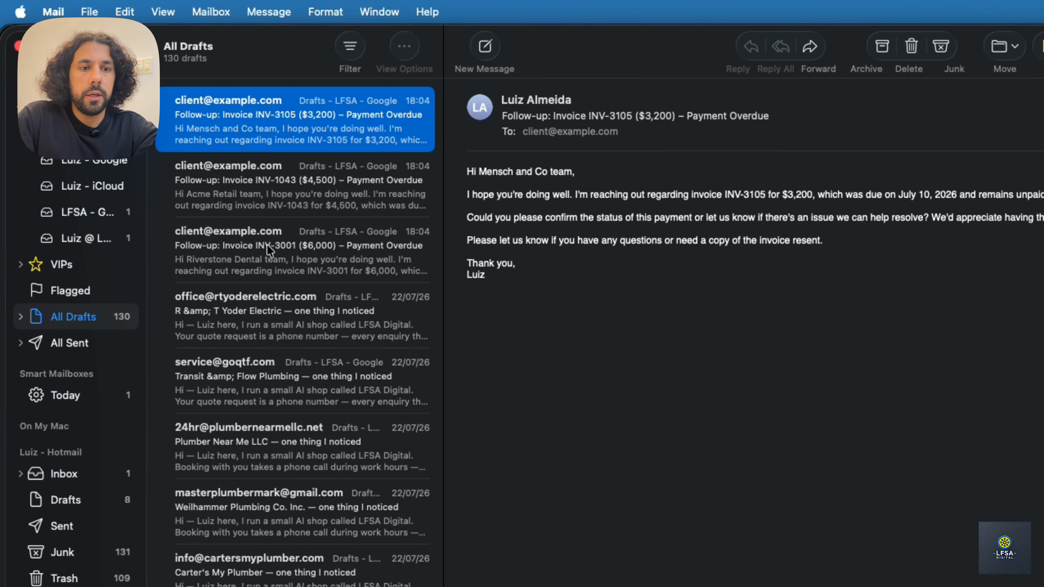
Switch to Mail and check the invoice follow-up drafts addressed to the placeholder recipient
shift+click(274, 247)
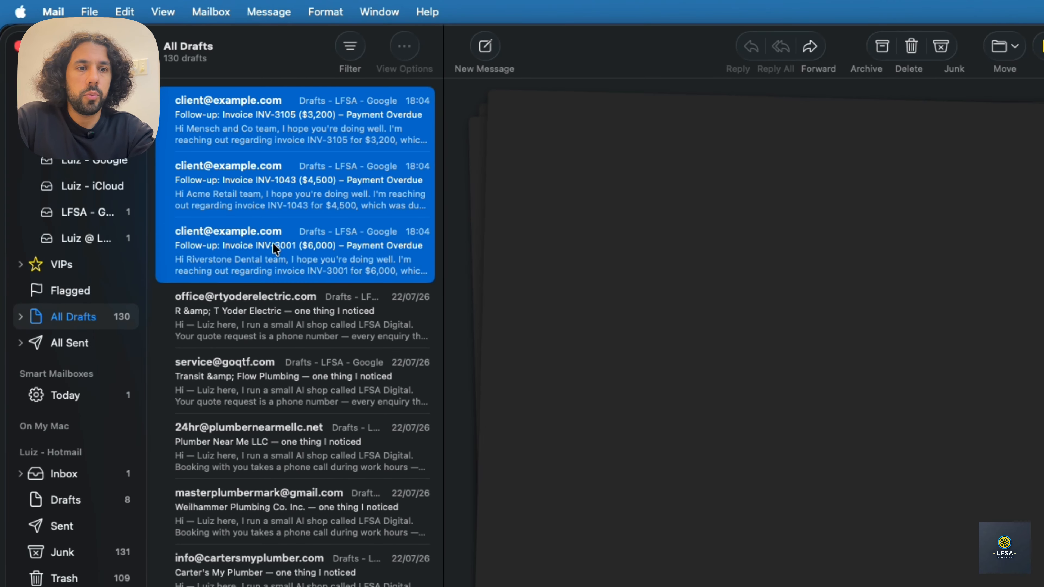
click(290, 116)
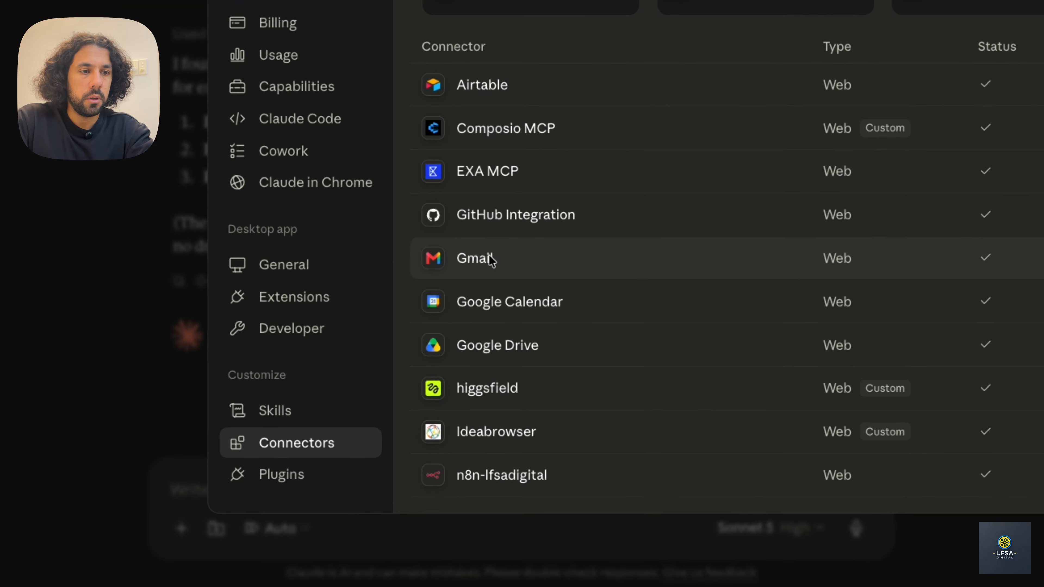
Examine the Gmail connector's tool permissions in Claude, including the approval options for the Write/delete tools
click(491, 260)
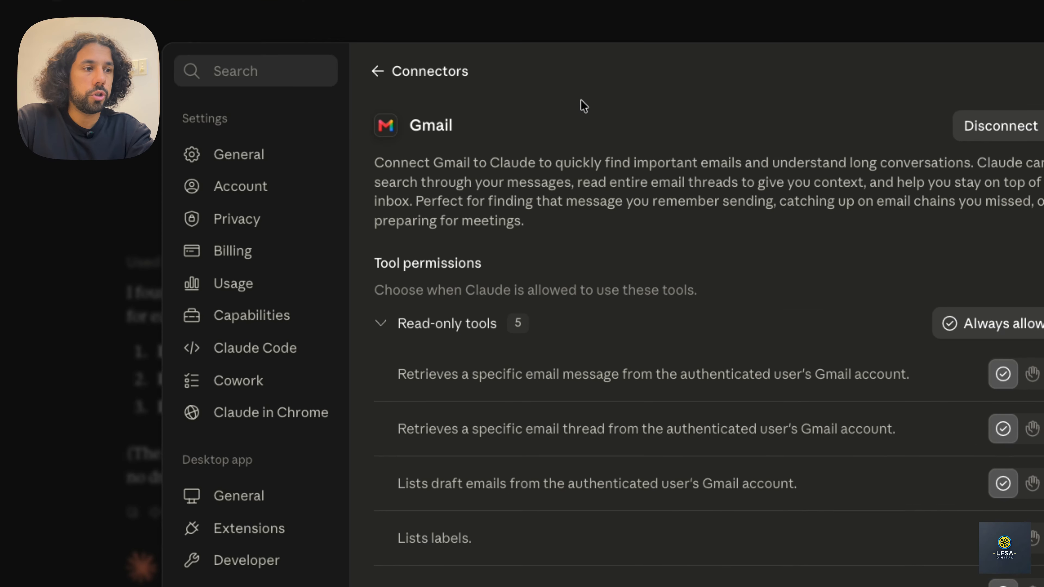
scroll(552, 18, down, 3)
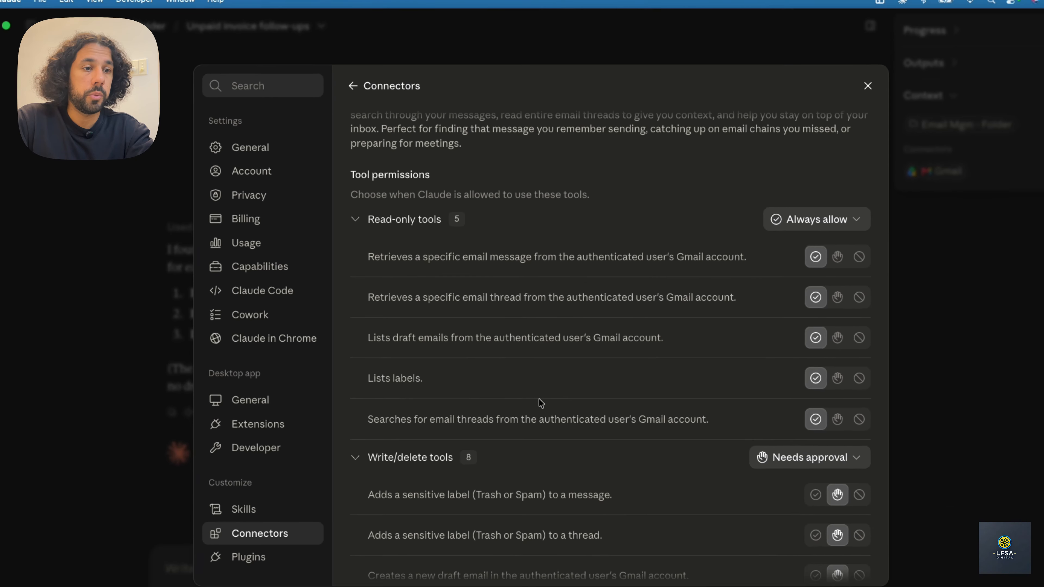
scroll(520, 369, down, 1)
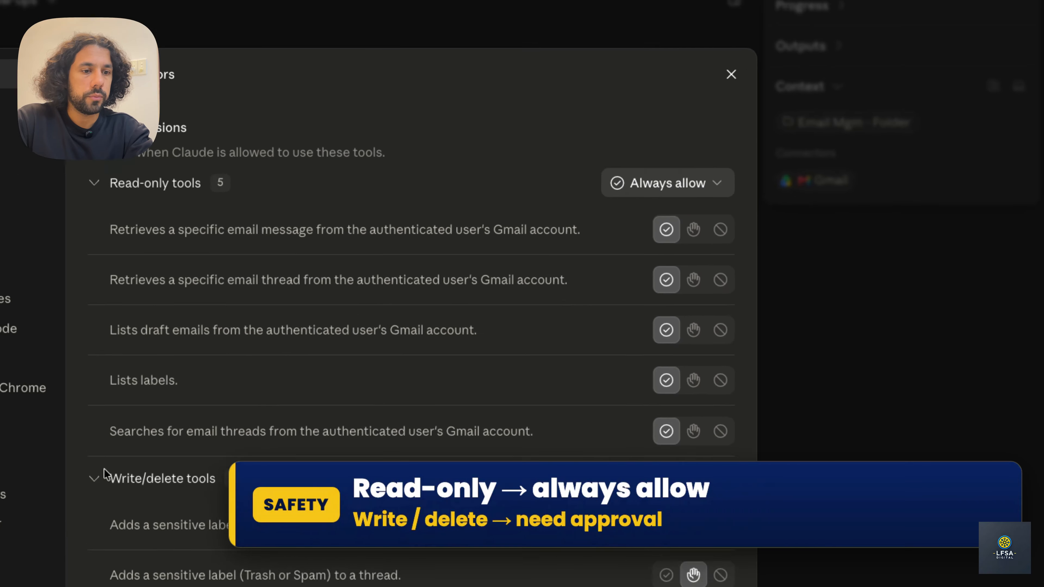
scroll(769, 255, up, 3)
click(770, 255)
click(633, 326)
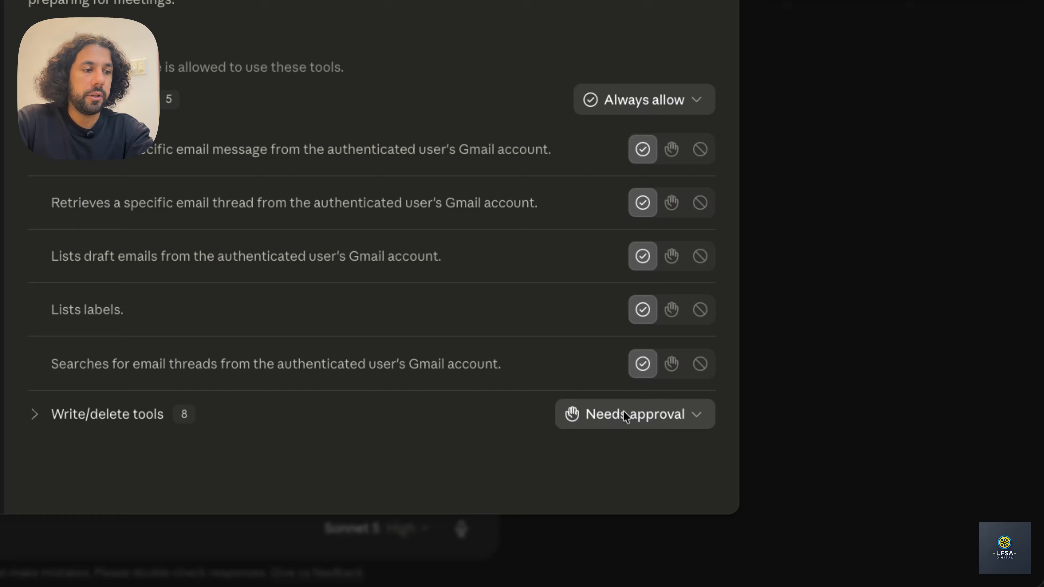
click(756, 466)
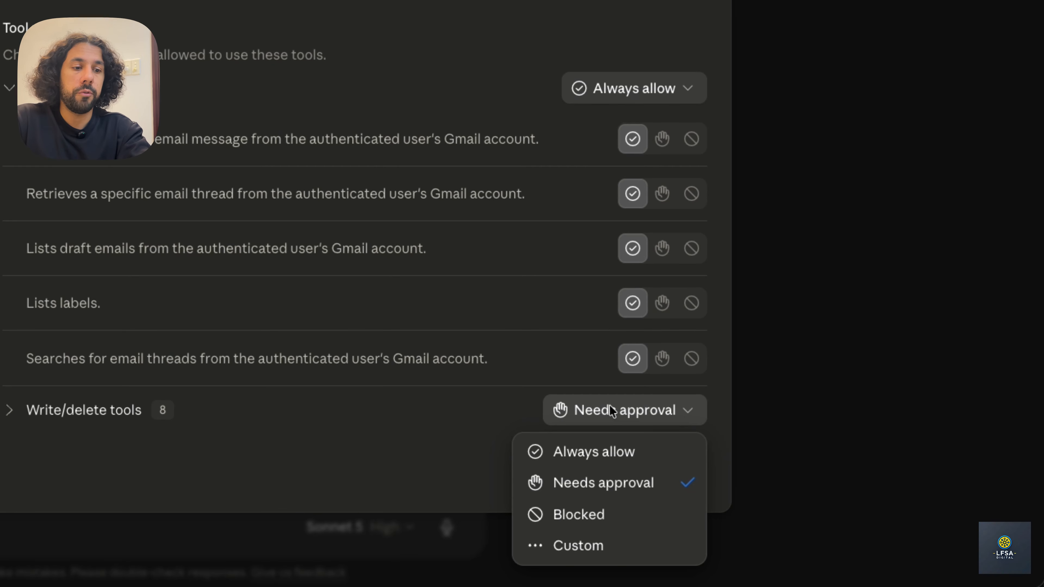
click(290, 365)
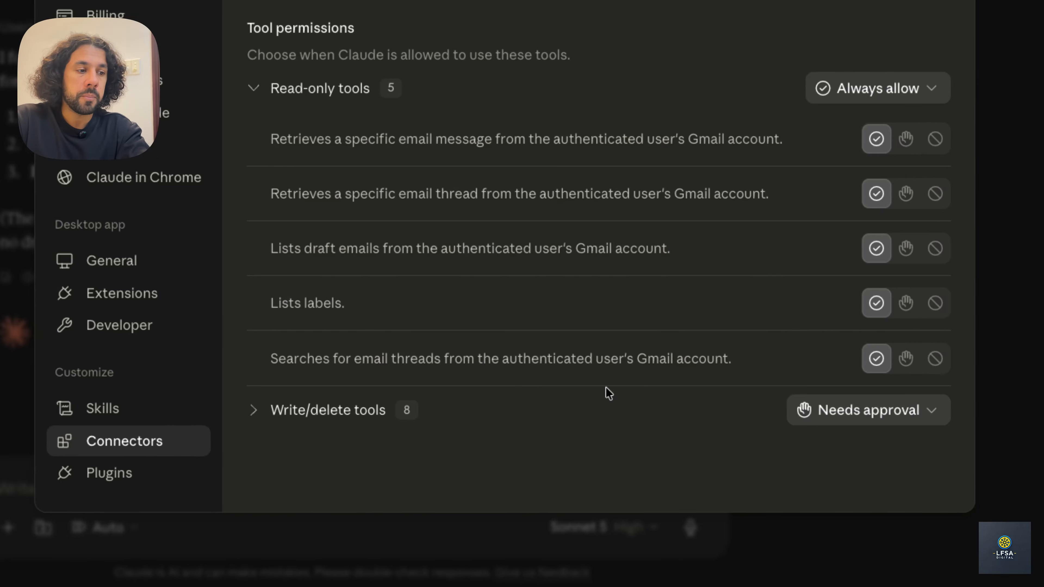
Set the Gmail write/delete tools that add a sensitive label (Trash or Spam) to a message and to a thread to Blocked
click(570, 397)
scroll(534, 386, down, 10)
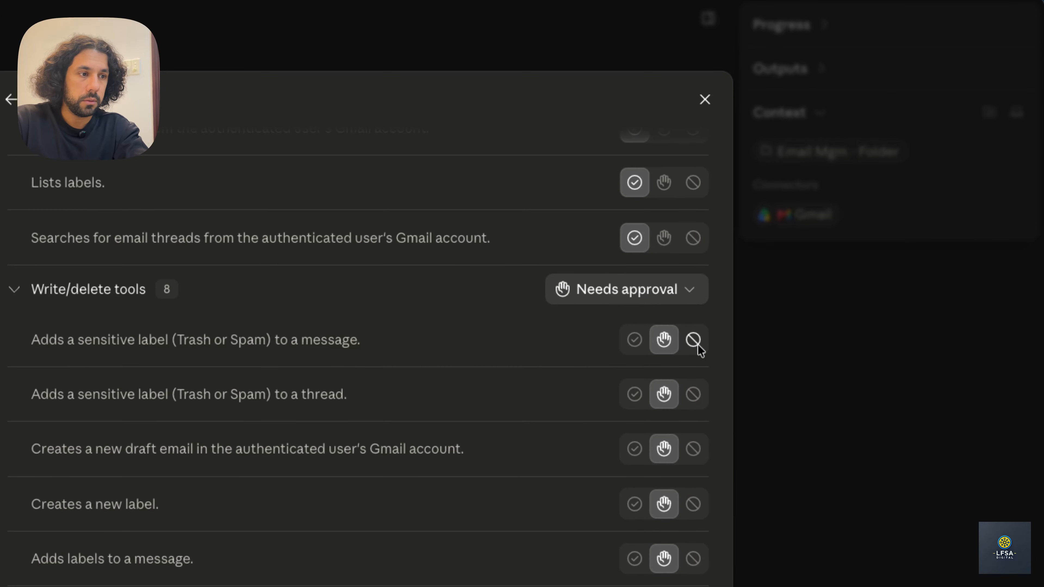
click(808, 247)
click(810, 285)
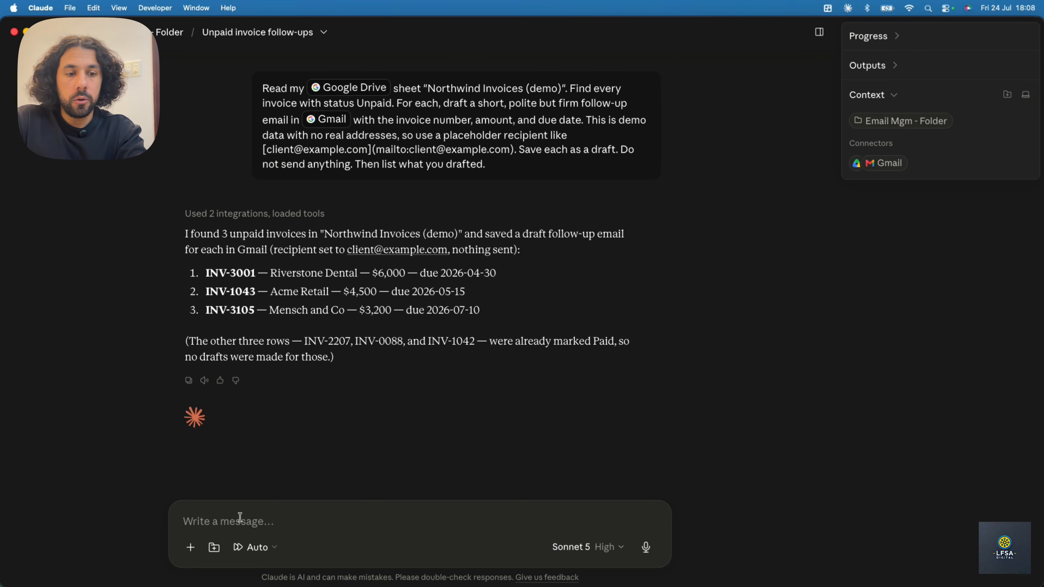
Begin a reply in the Unpaid invoice follow-ups task with "Ok thanks. I have sent those emails." followed by a blank line
text(Ok thanks.)
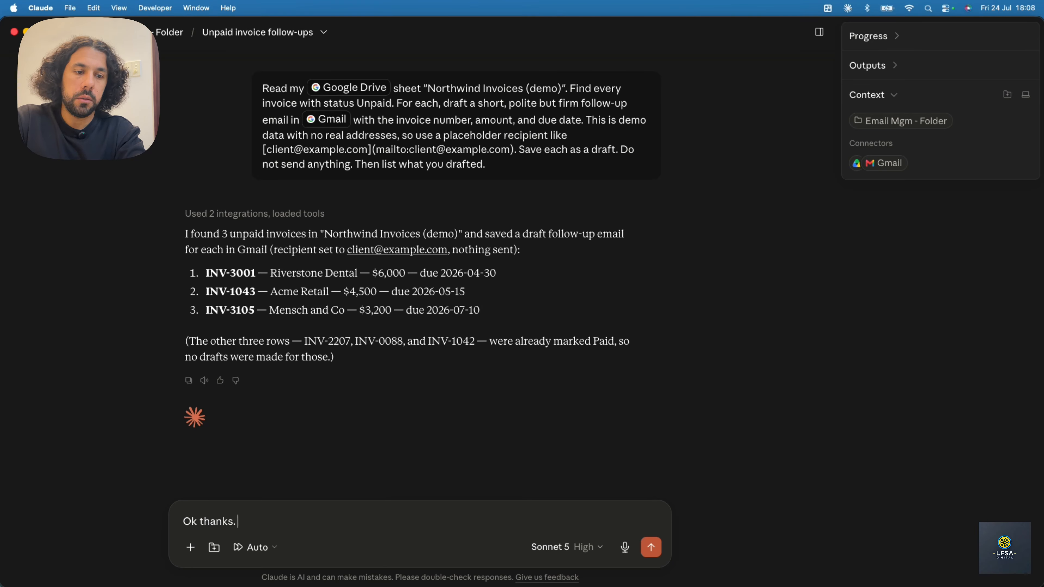
text( I have sent those e)
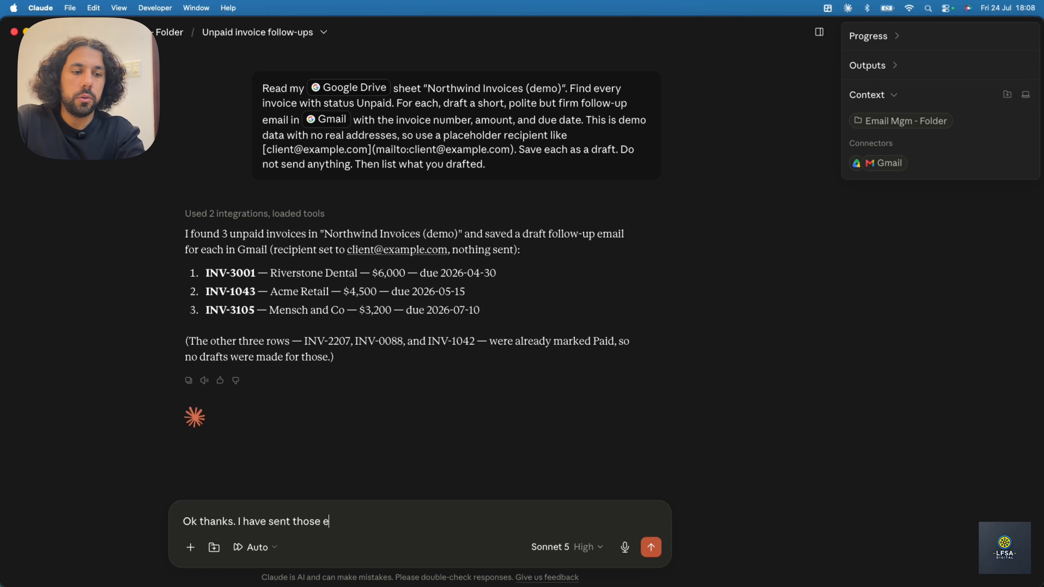
text(mails.)
key(shift+Return)
key(shift+Return)
Add the question "How can i turn this into a skill and have it run every monday 9am?" to the reply
text(How c)
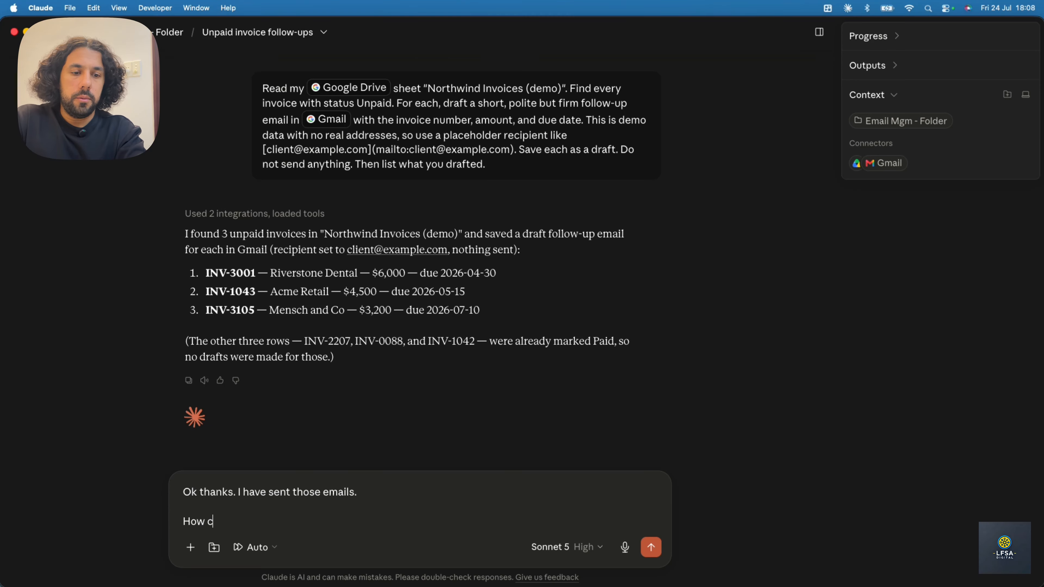
text(an i turn th)
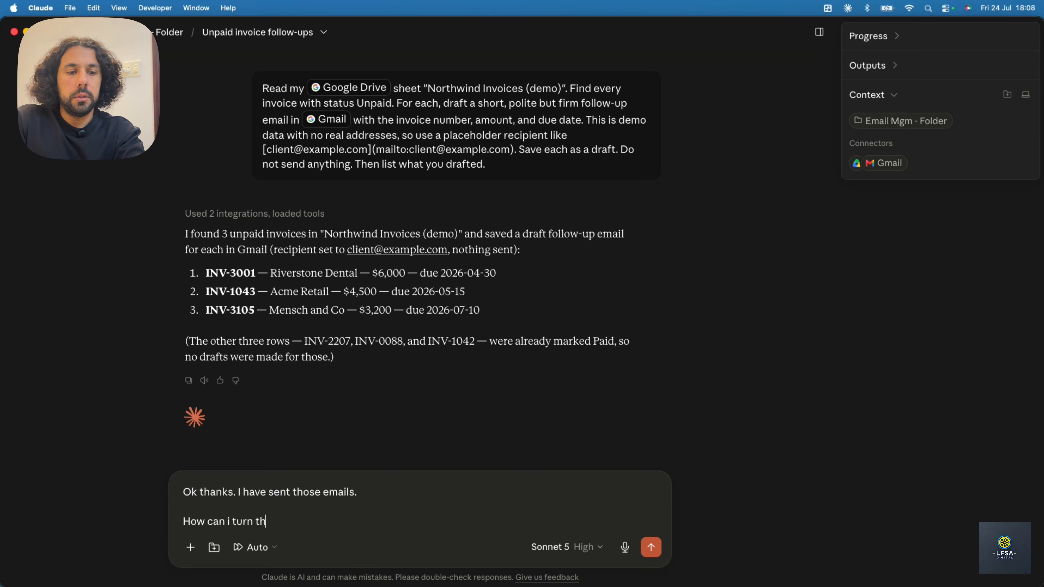
text(is into a ski)
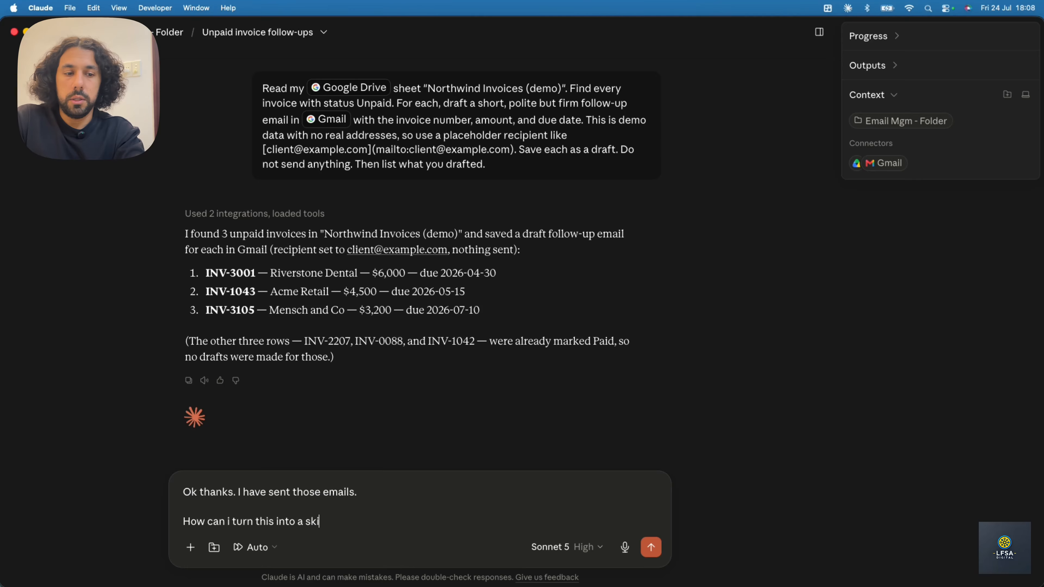
text(ll and hav)
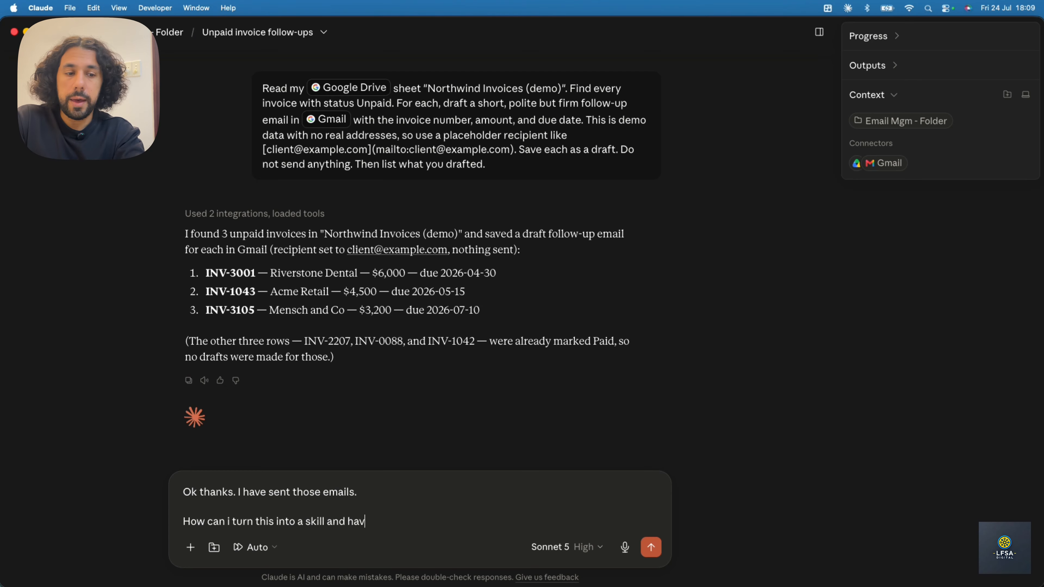
text(e it run every )
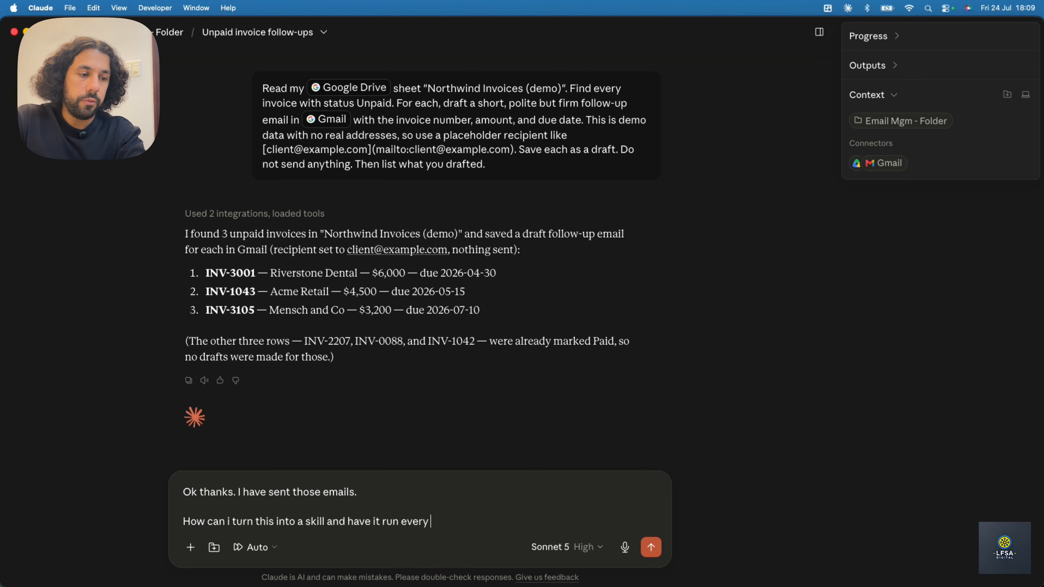
text(monday 9am)
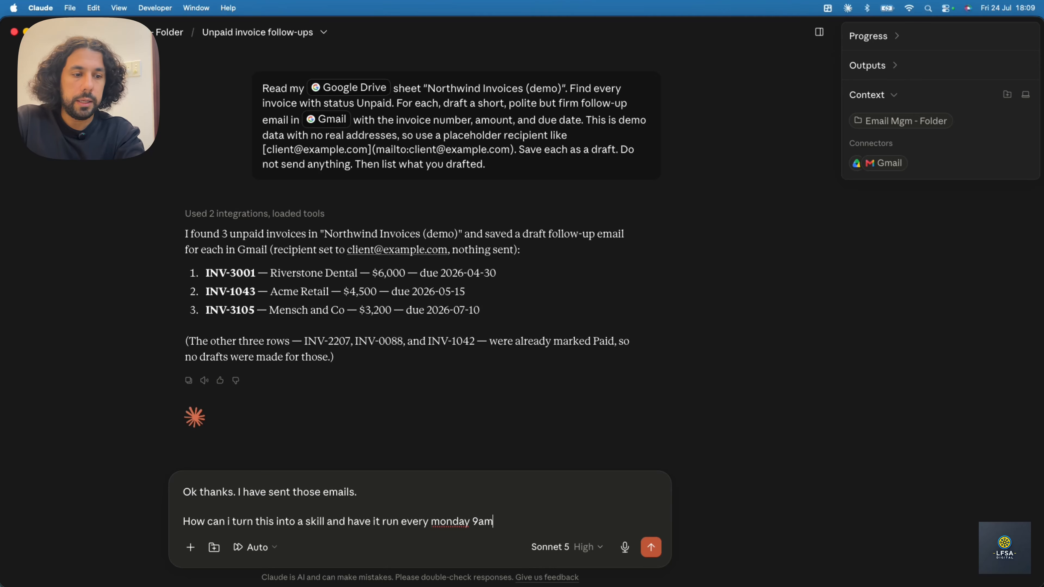
text(?)
Switch the reply's model to Opus 4.8 and send the message
click(555, 548)
click(555, 548)
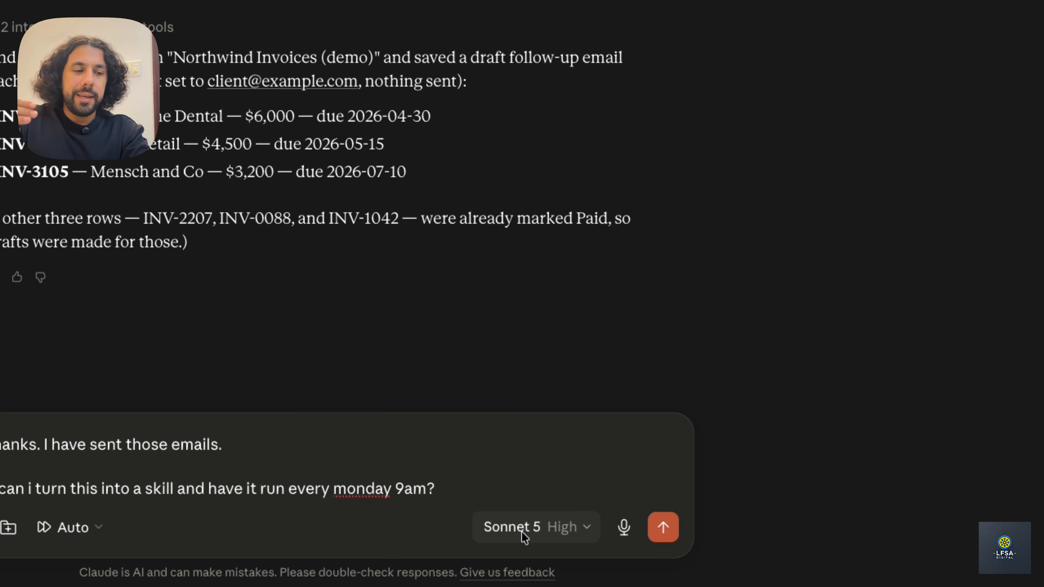
click(522, 532)
click(489, 298)
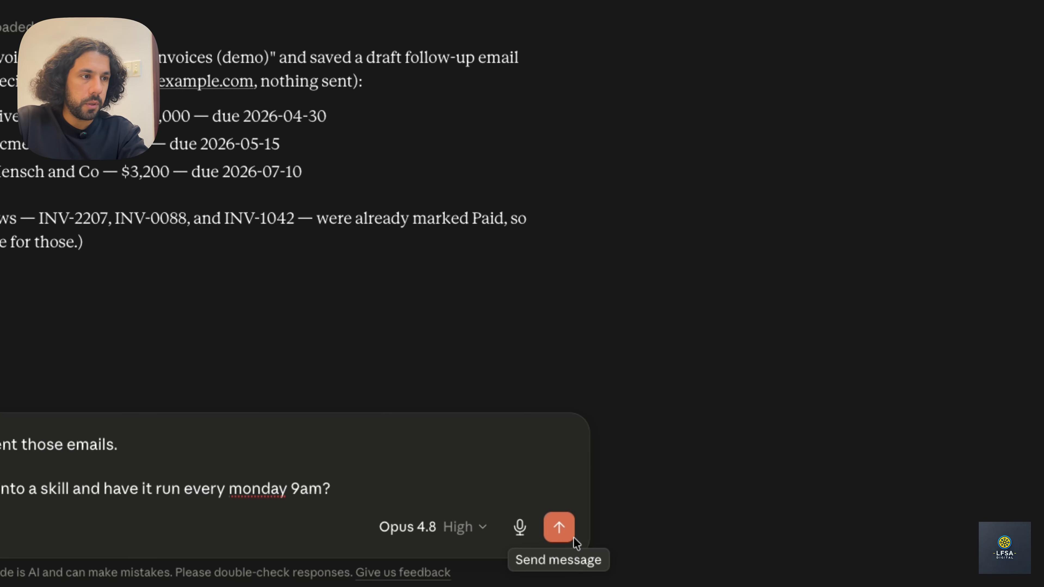
click(566, 528)
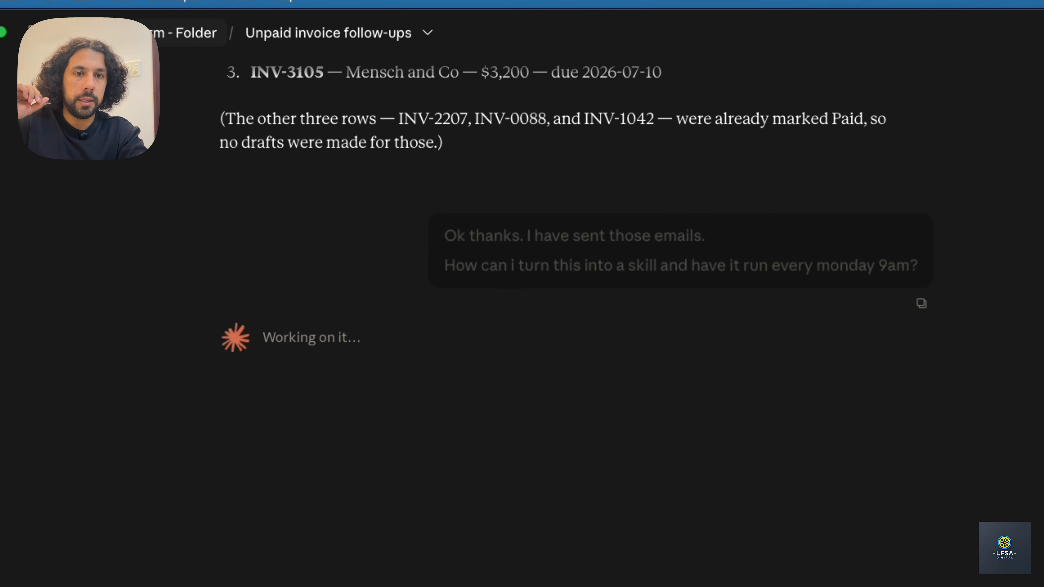
Open the scheduled tasks overview and try out its task search with a random term, clearing it again
click(119, 213)
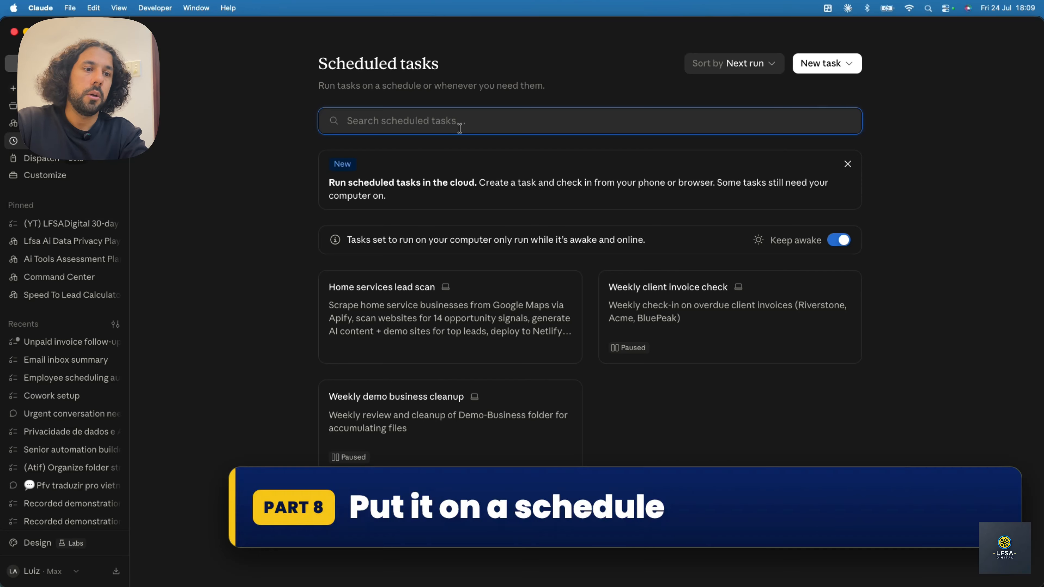
text(dfdfadnakad)
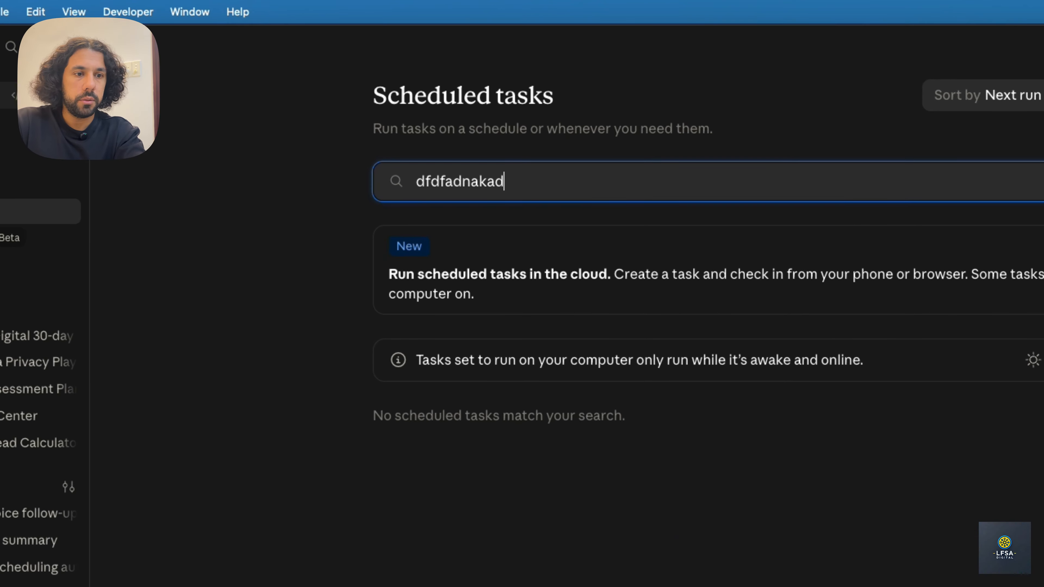
key(super+a)
key(BackSpace)
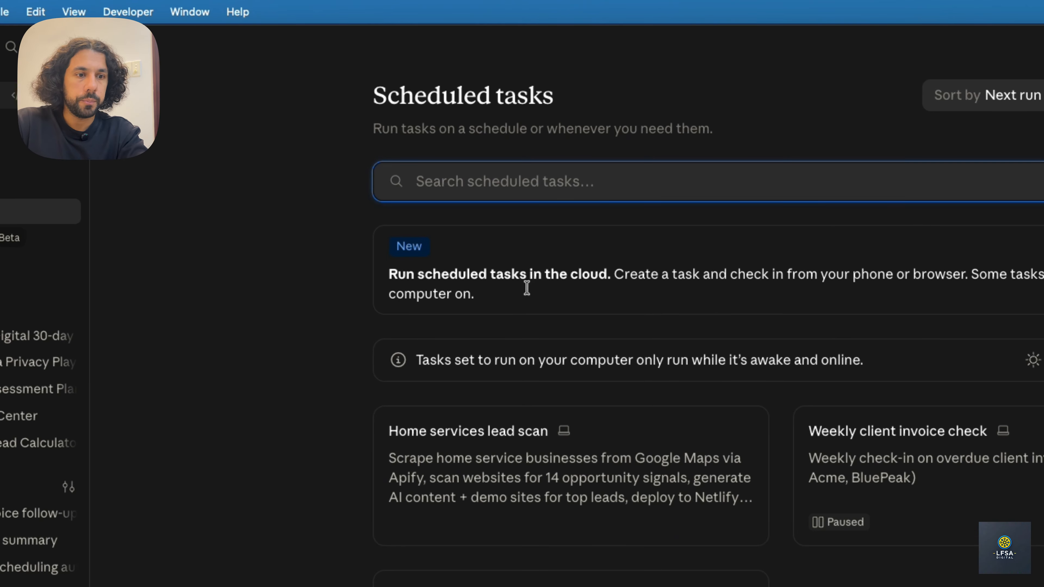
click(445, 372)
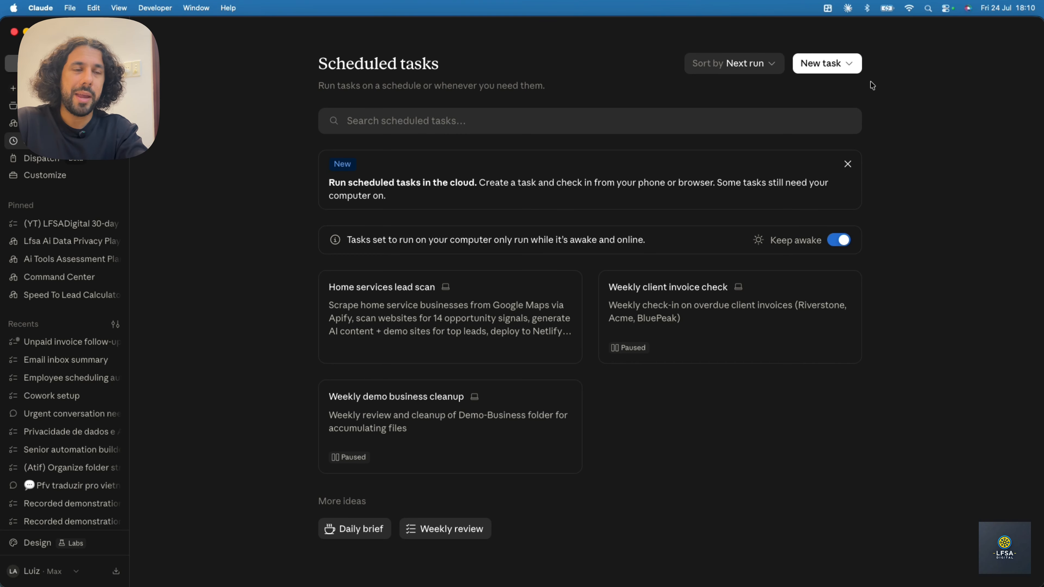
Examine the manual setup form for a new scheduled task, including its prompt, frequency and run-on-your-computer options, and close it without creating a task
click(847, 64)
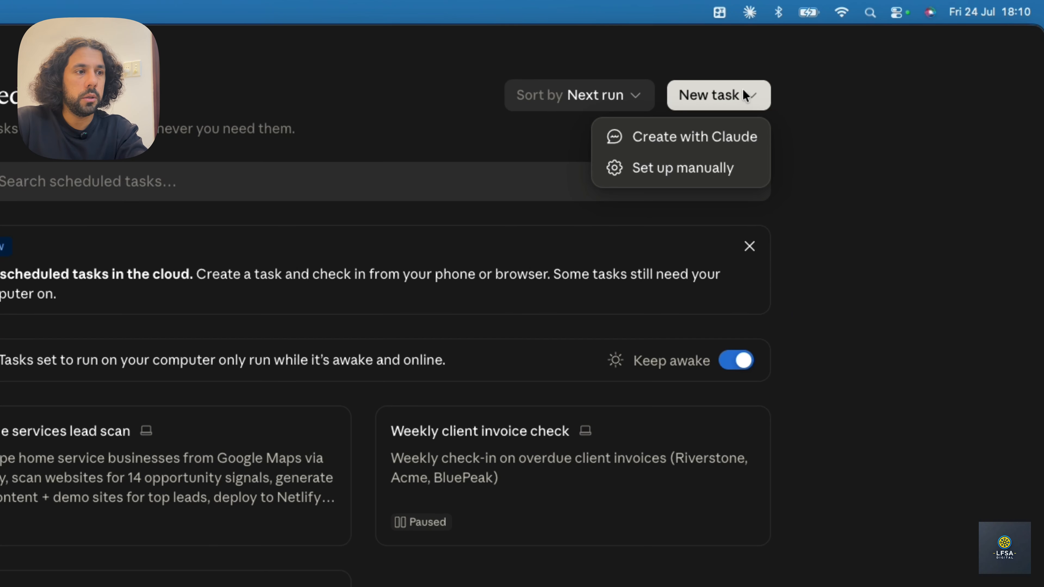
click(678, 168)
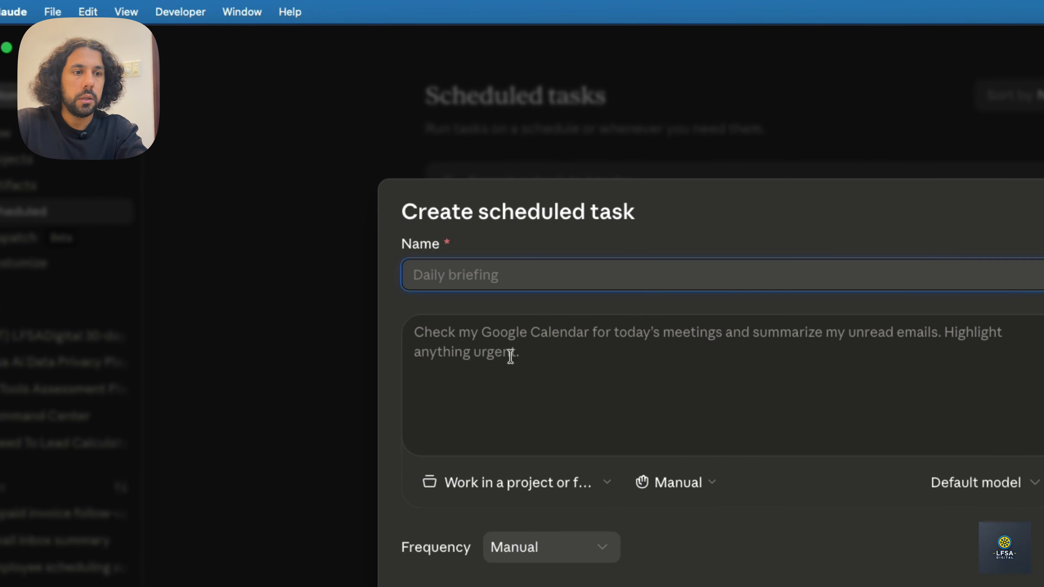
click(456, 336)
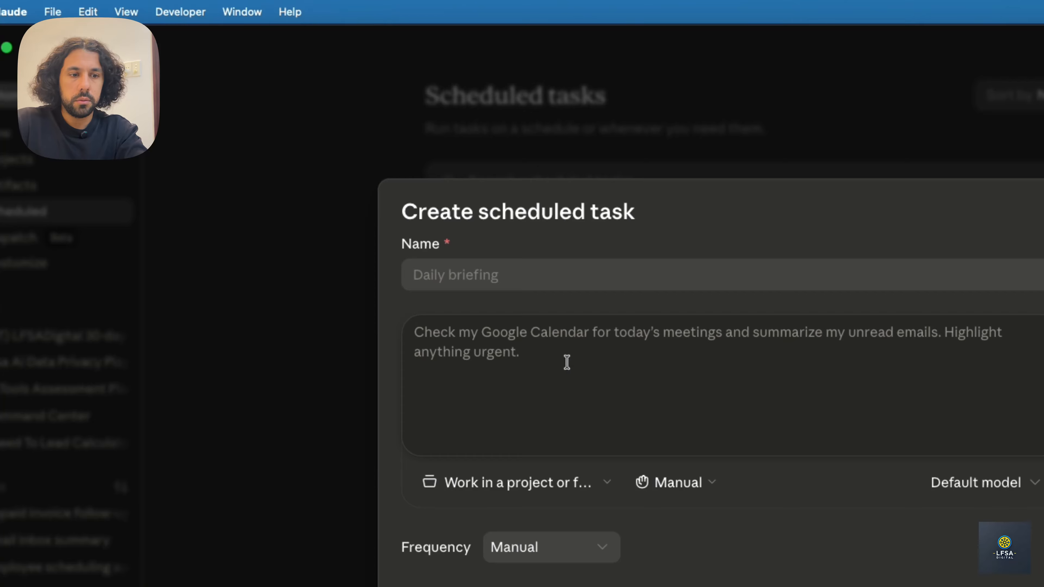
click(559, 549)
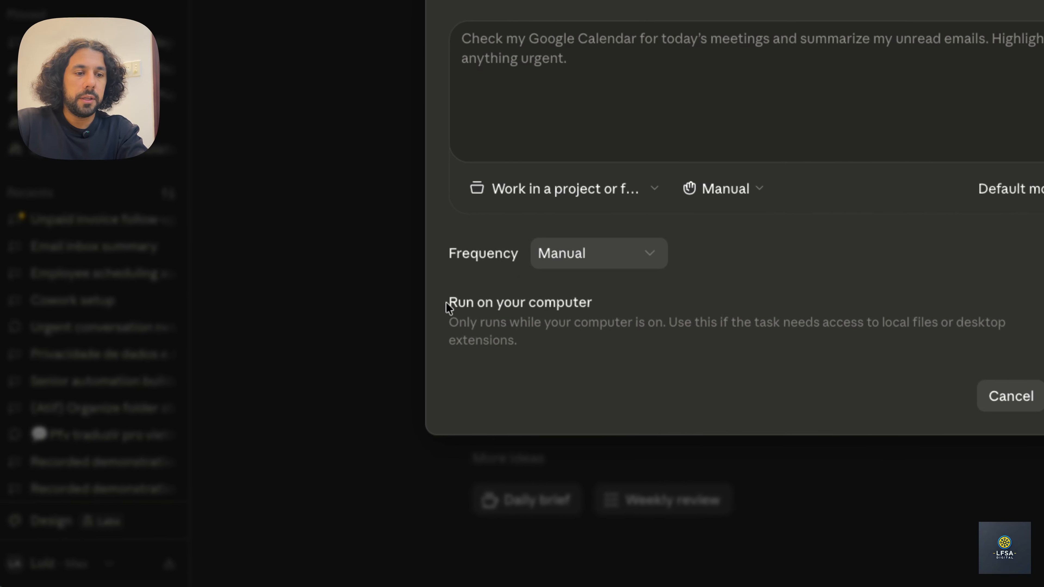
drag(392, 305, 582, 341)
click(548, 339)
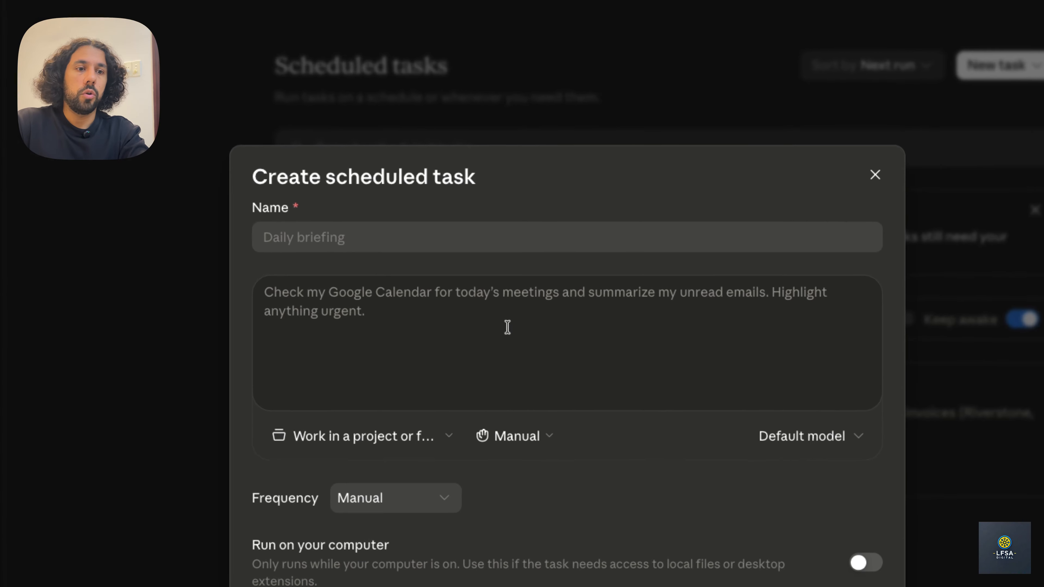
click(481, 246)
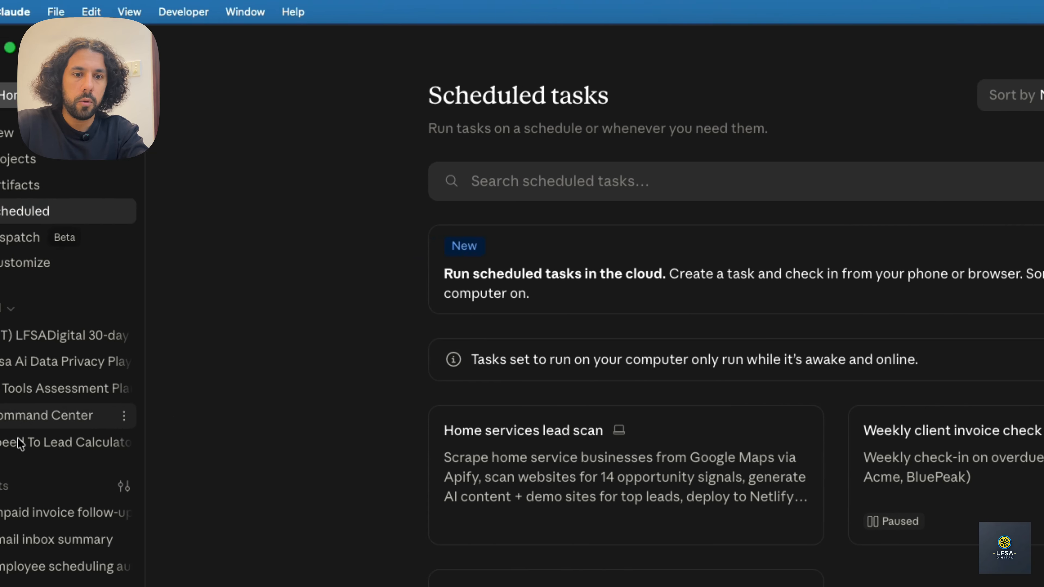
Return to the Unpaid invoice follow-ups task and answer its two questions with Draft only (Recommended) and Keep demo setup
click(10, 514)
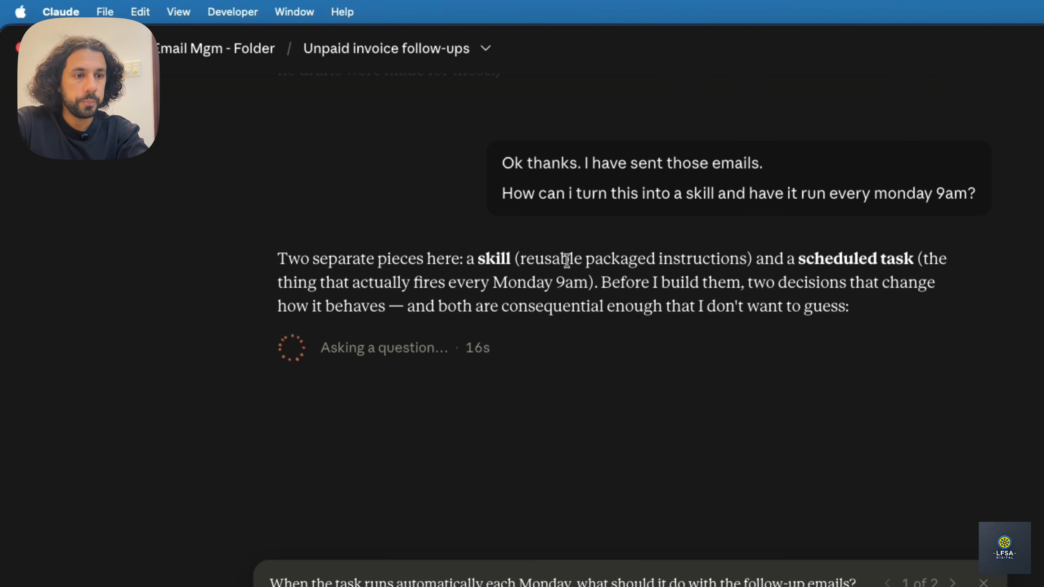
drag(526, 259, 744, 251)
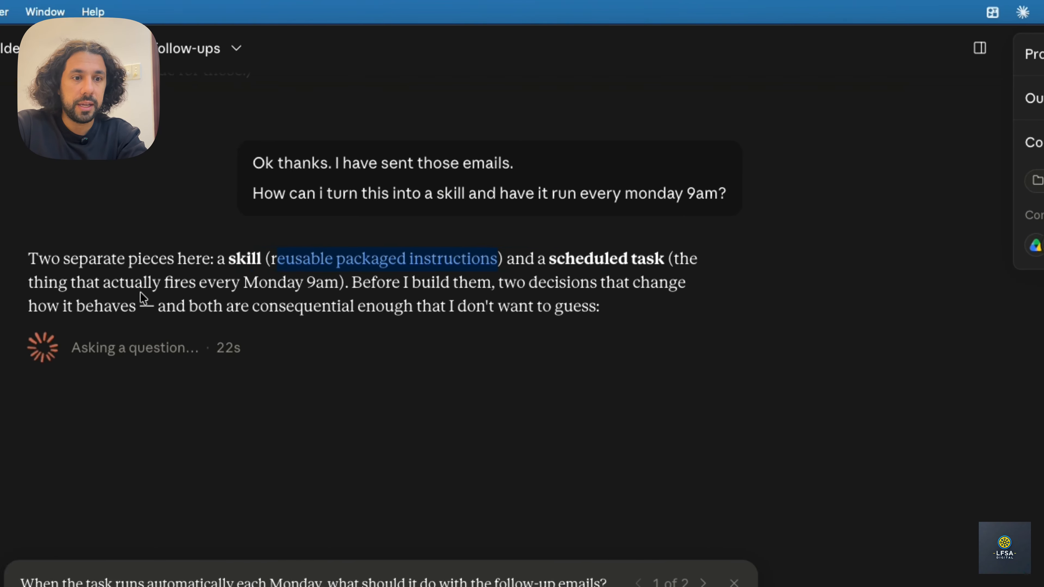
drag(189, 282, 323, 281)
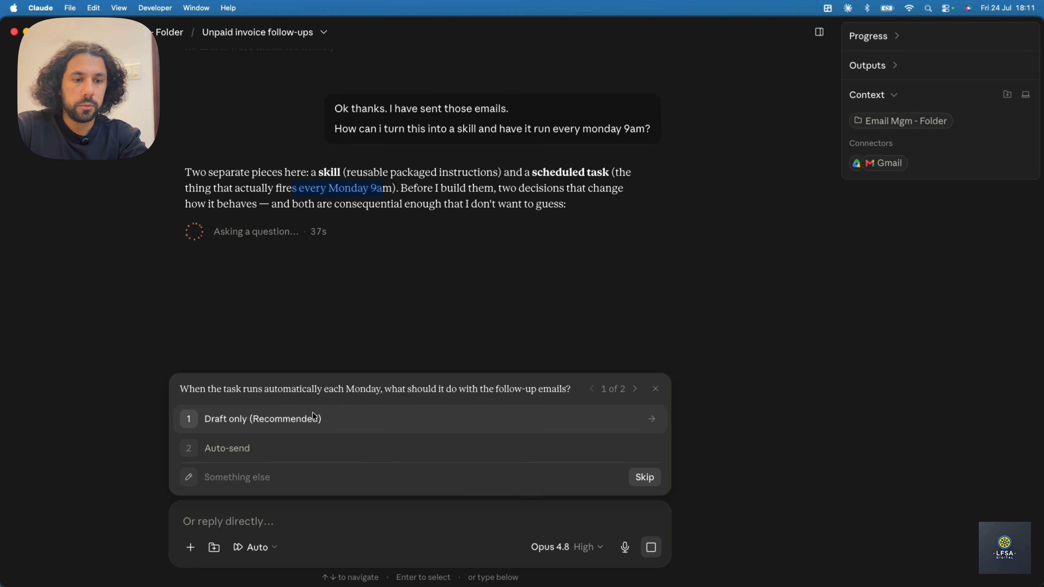
click(257, 419)
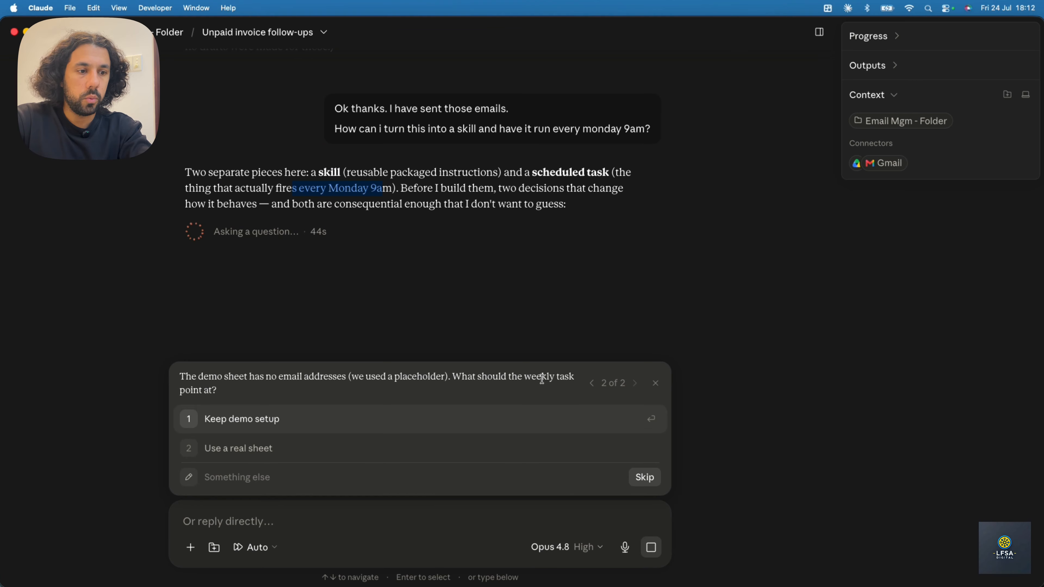
click(293, 418)
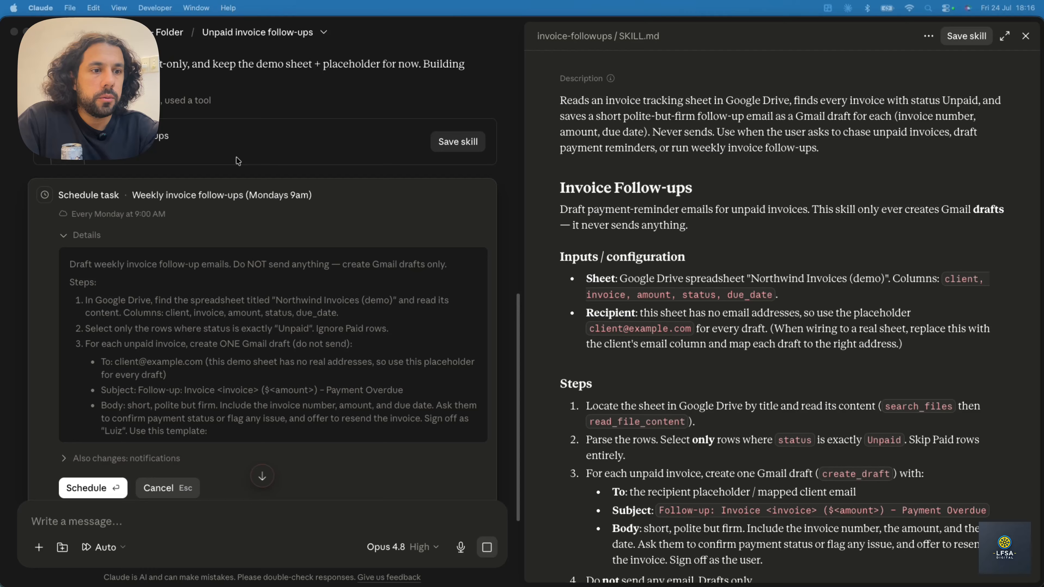
Review the generated invoice-followups SKILL.md, save it as a skill and close its preview
scroll(238, 161, up, 5)
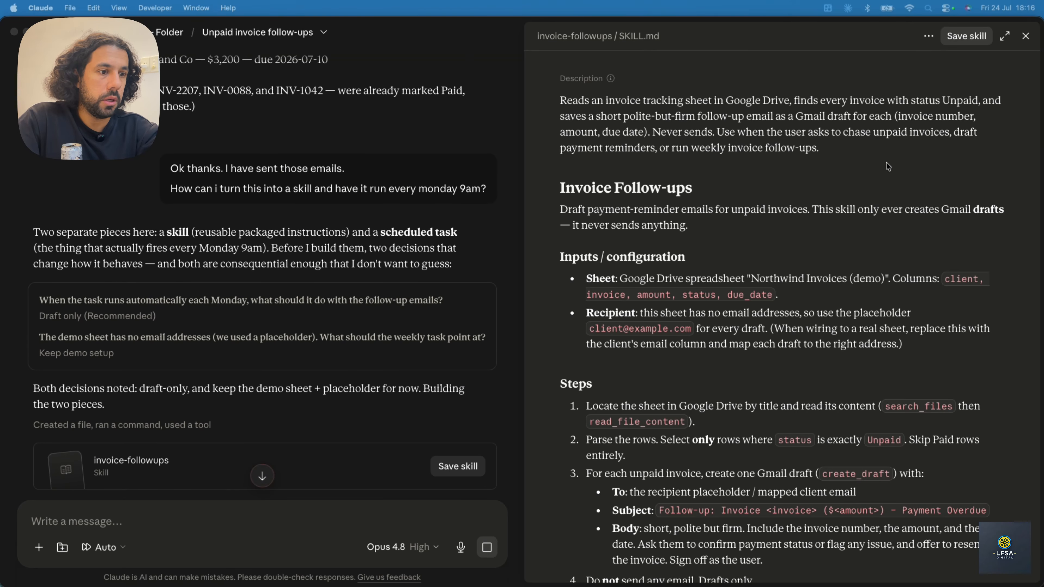
scroll(888, 167, down, 10)
scroll(802, 131, up, 10)
click(766, 112)
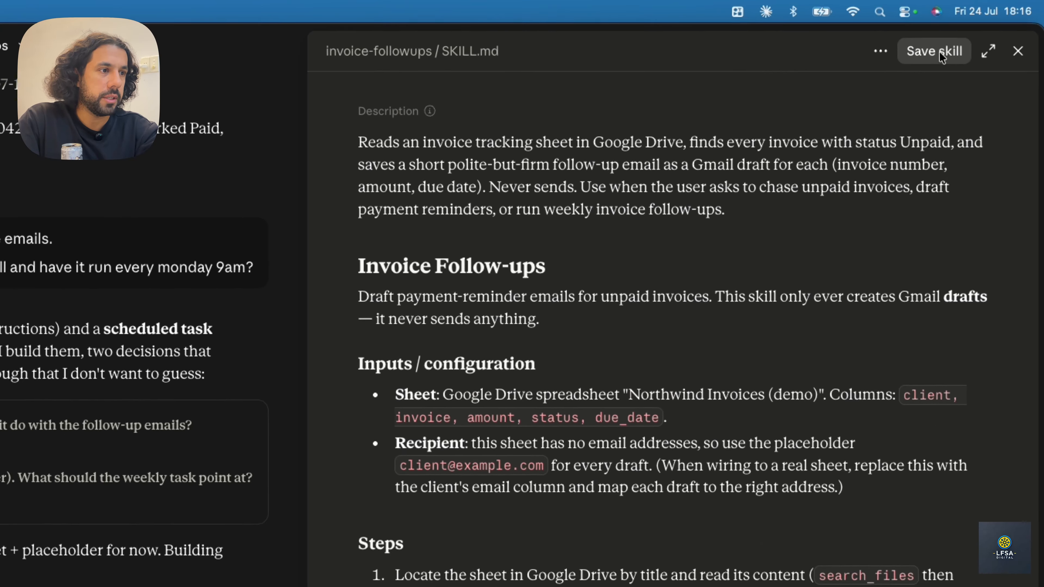
click(966, 36)
click(1016, 53)
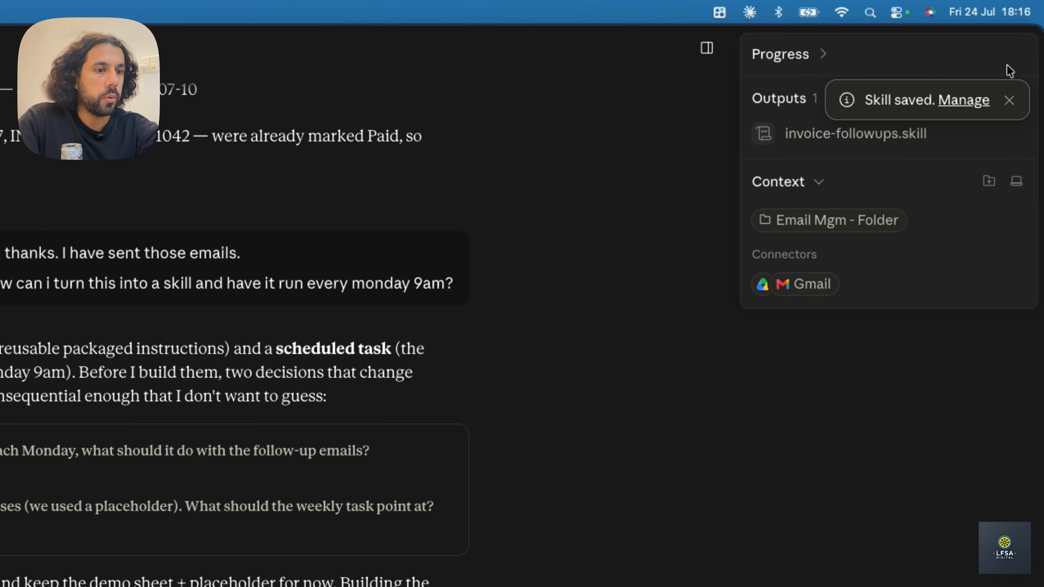
Review the instructions of the proposed Weekly invoice follow-ups (Mondays 9am) task and approve its schedule
scroll(368, 368, down, 5)
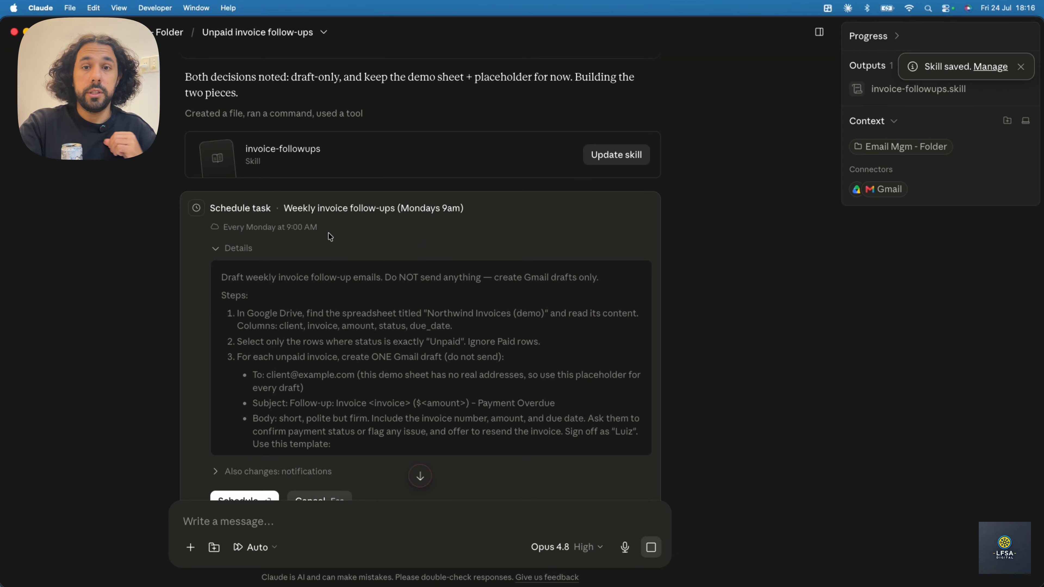
scroll(330, 236, down, 2)
scroll(331, 263, down, 5)
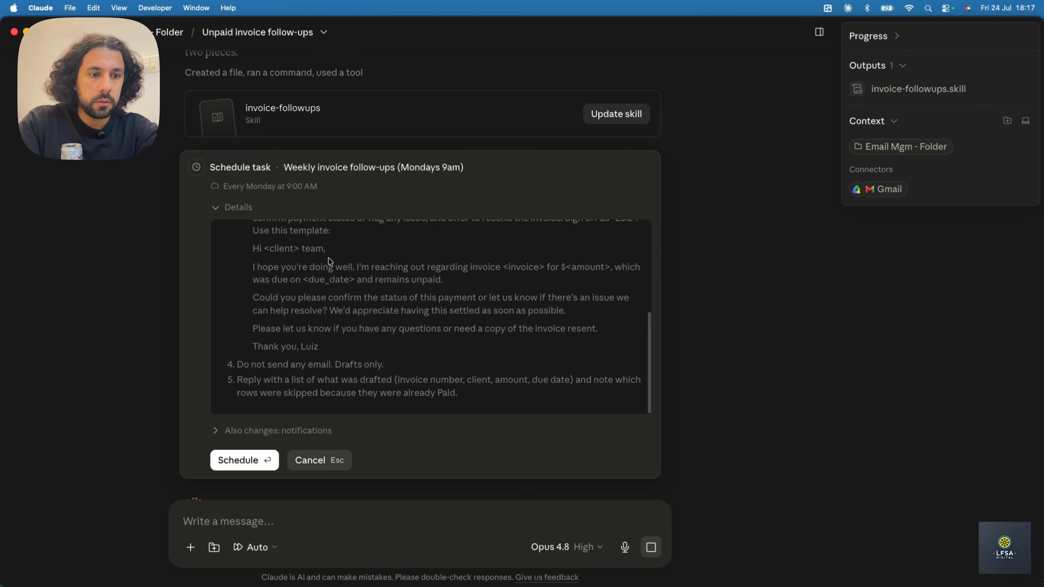
scroll(357, 277, up, 5)
scroll(335, 282, down, 2)
scroll(334, 282, up, 2)
scroll(362, 211, down, 1)
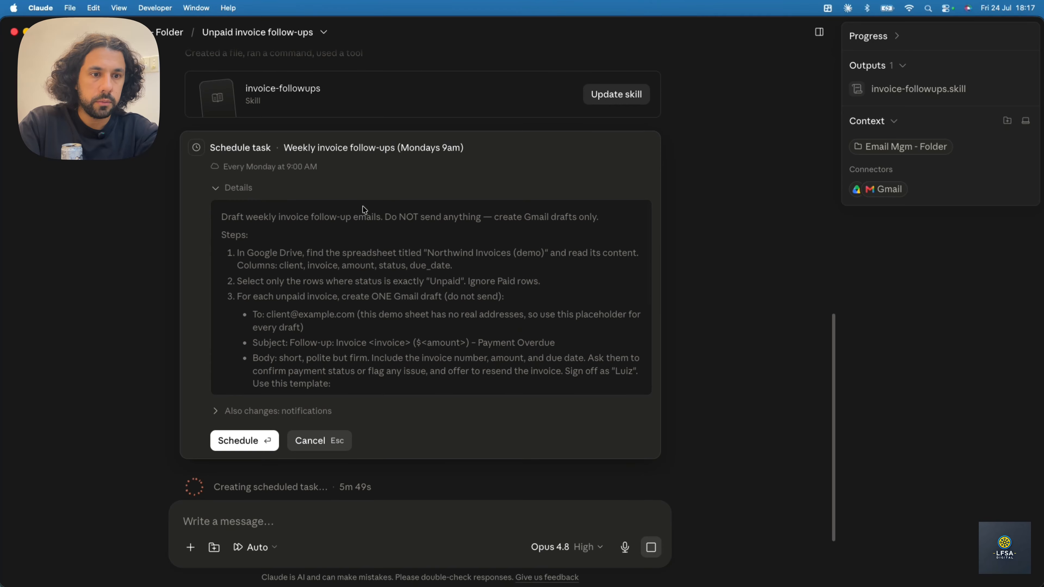
scroll(295, 169, down, 5)
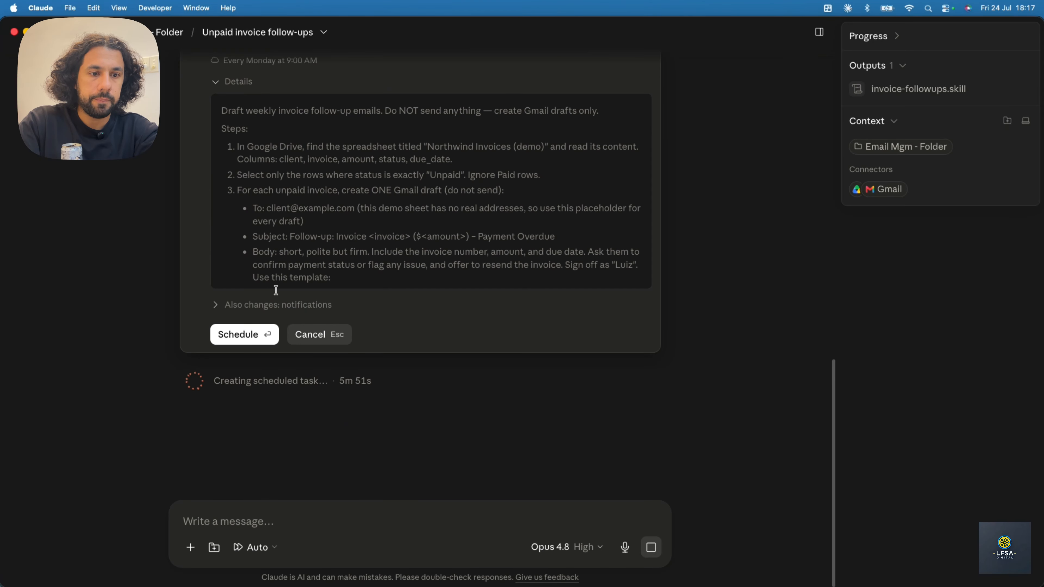
click(261, 335)
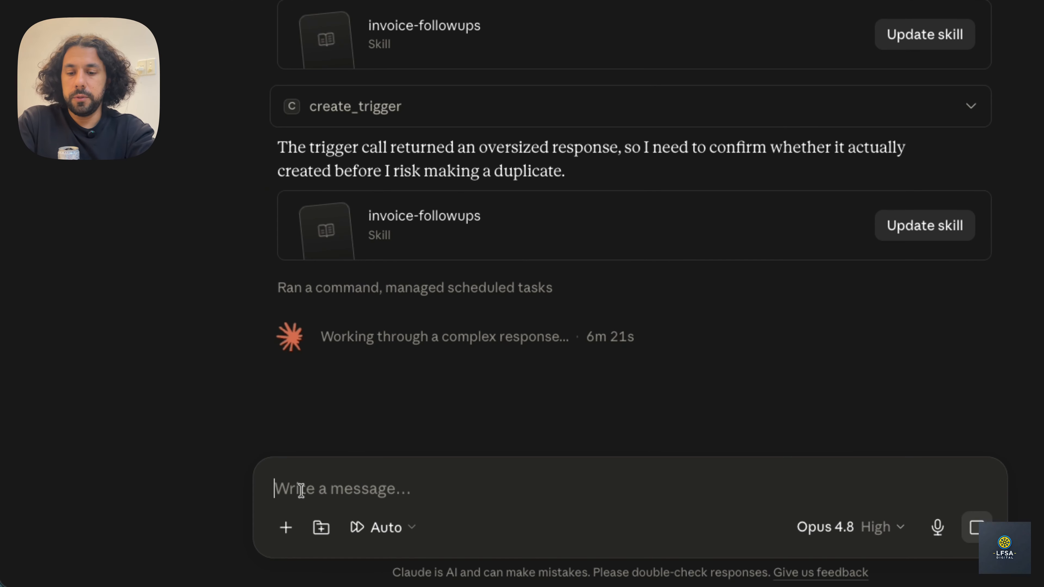
Send a message requesting that the scheduled task finish with a Slack message reporting X drafted emails, and asking whether changing the task or the skill is better
text(i want)
text( the)
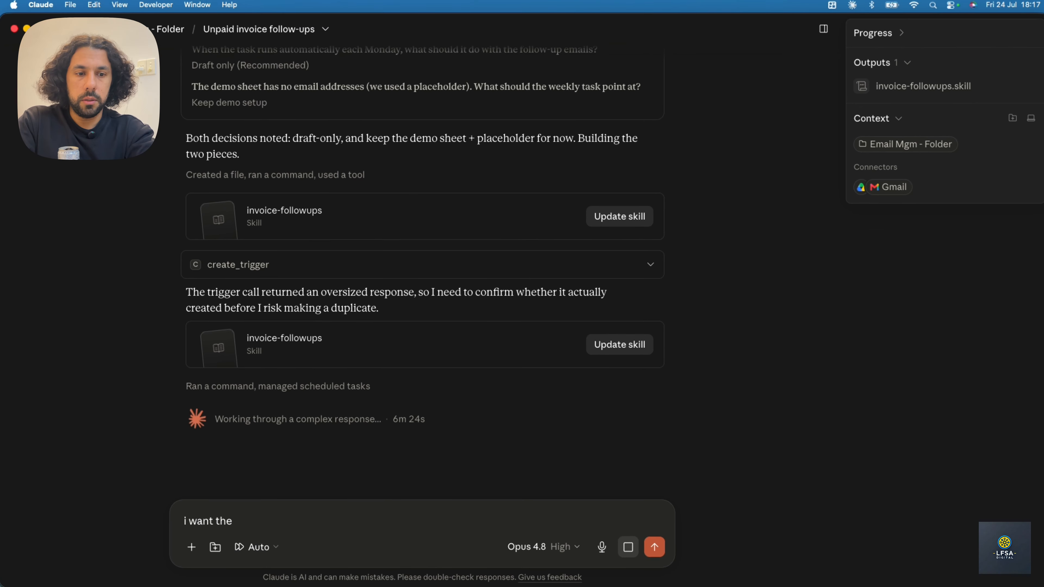
text( task to finish by s)
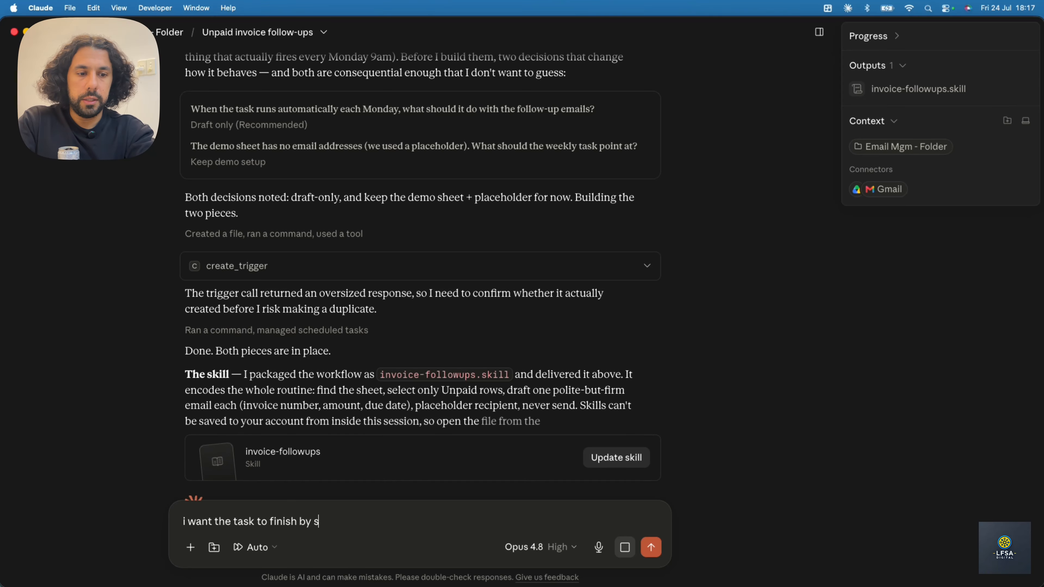
key(BackSpace)
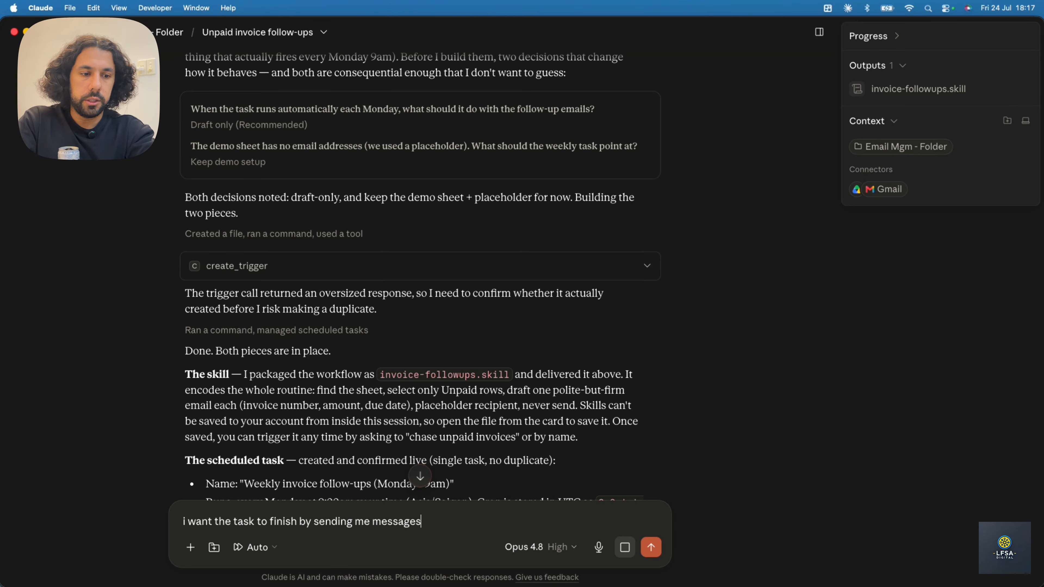
text(sending me messages on slack telling me it created X emails that ar)
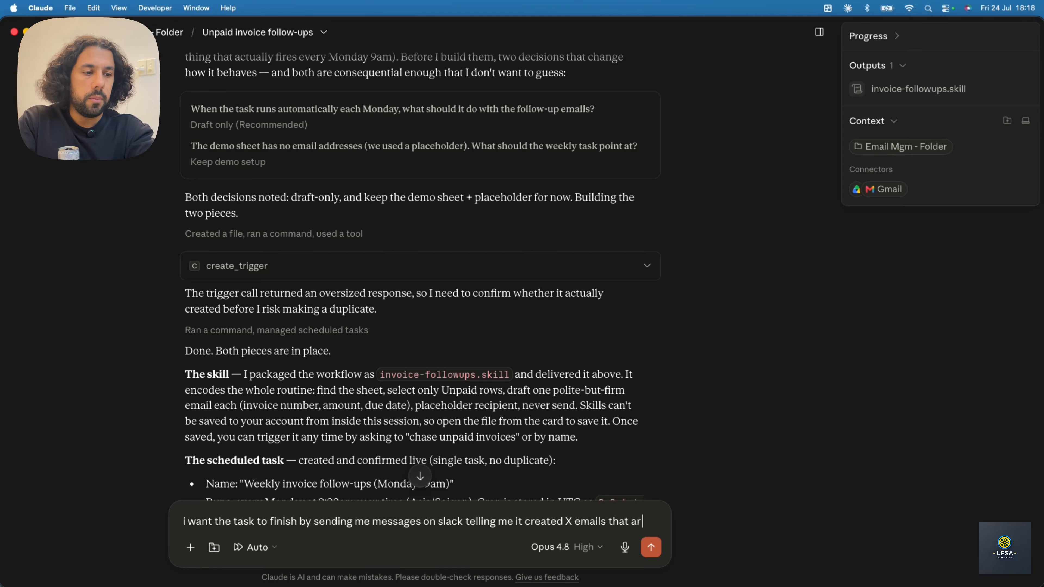
text(e now on my draft, pls update the scheduled task.)
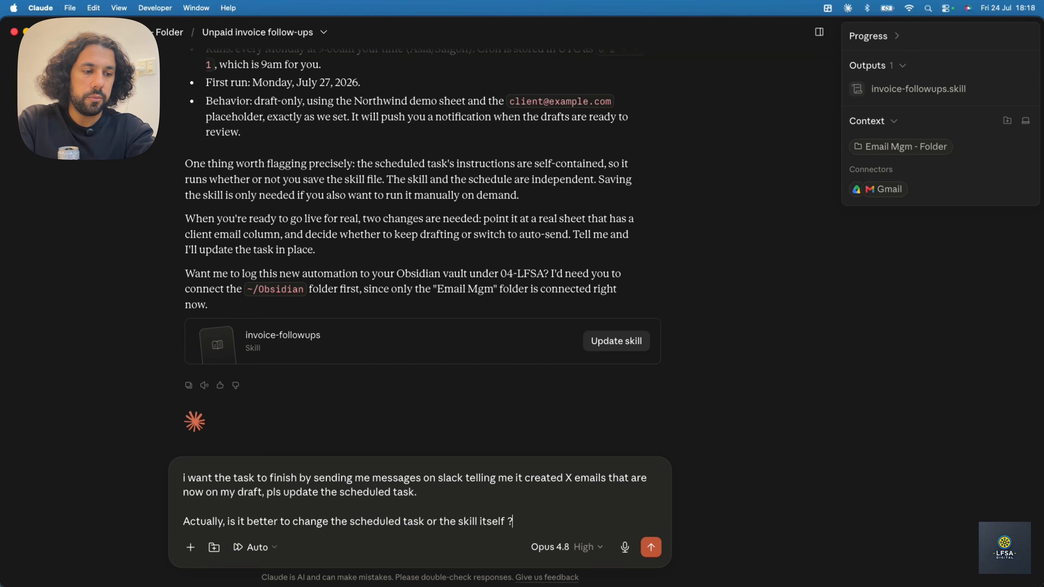
key(Return)
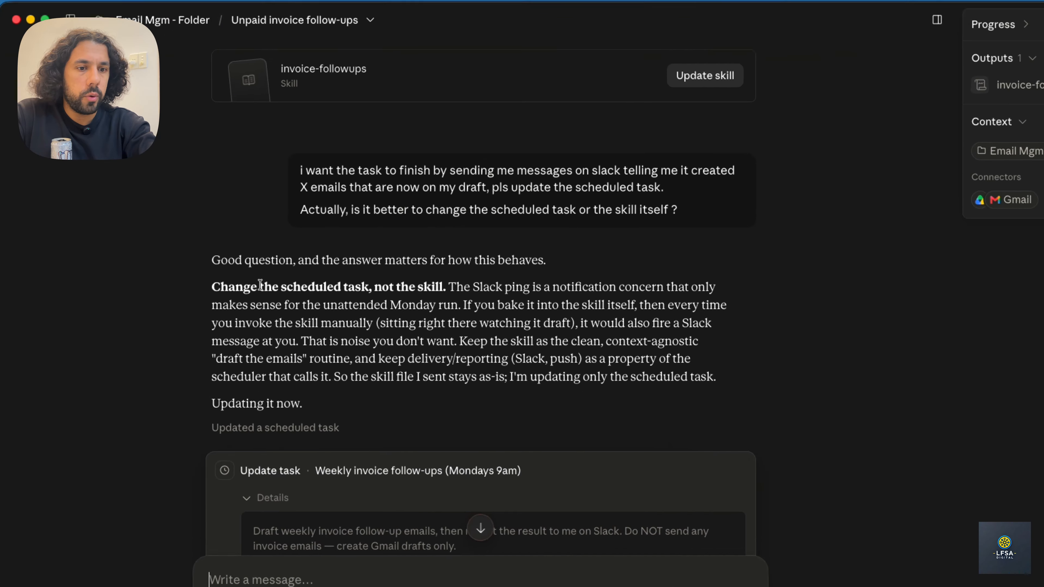
Read the recommendation on task versus skill and approve the proposed update to Weekly invoice follow-ups (Mondays 9am)
drag(221, 287, 441, 288)
click(440, 288)
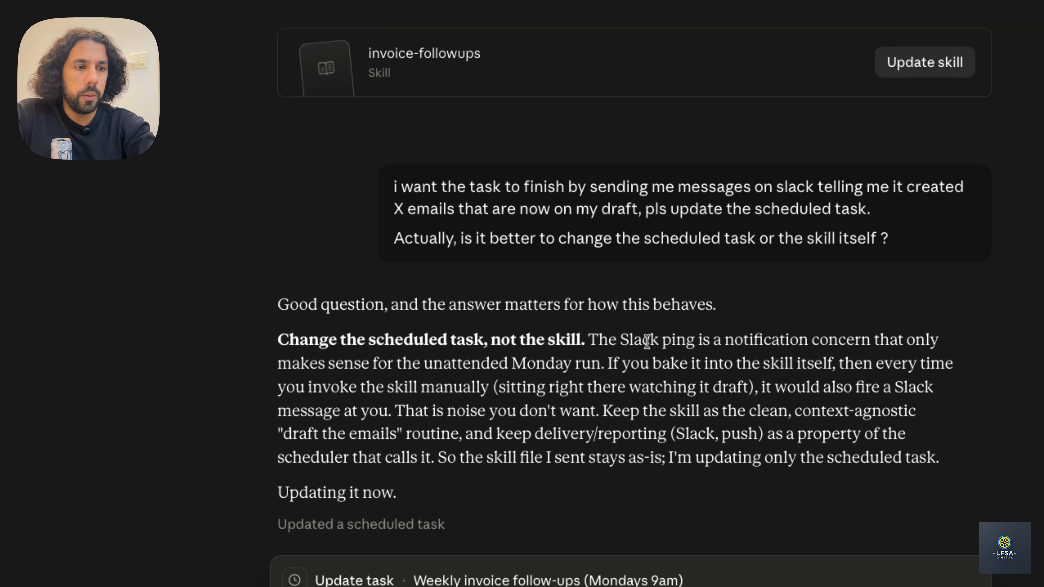
scroll(575, 321, down, 5)
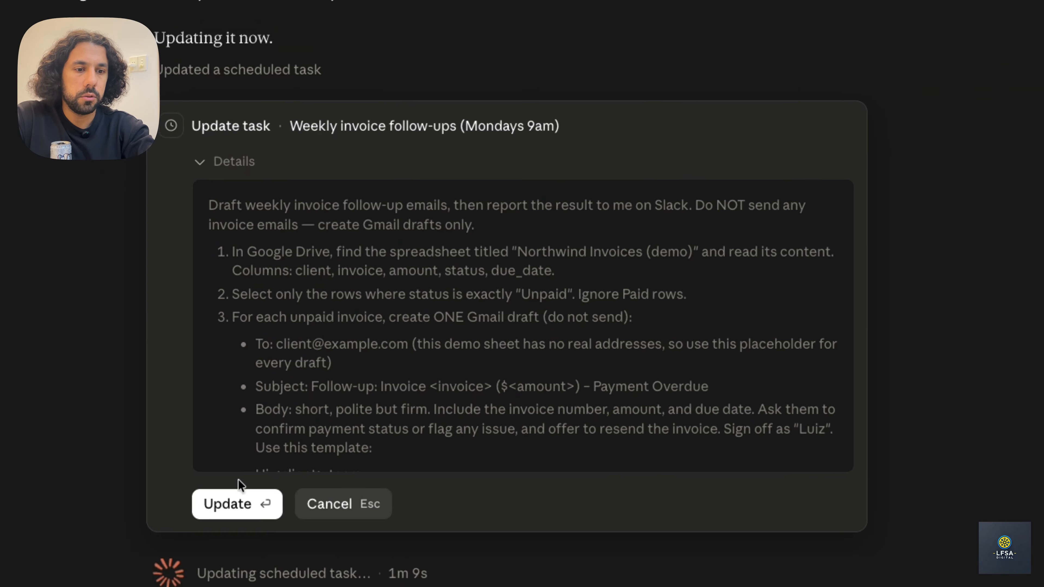
click(237, 502)
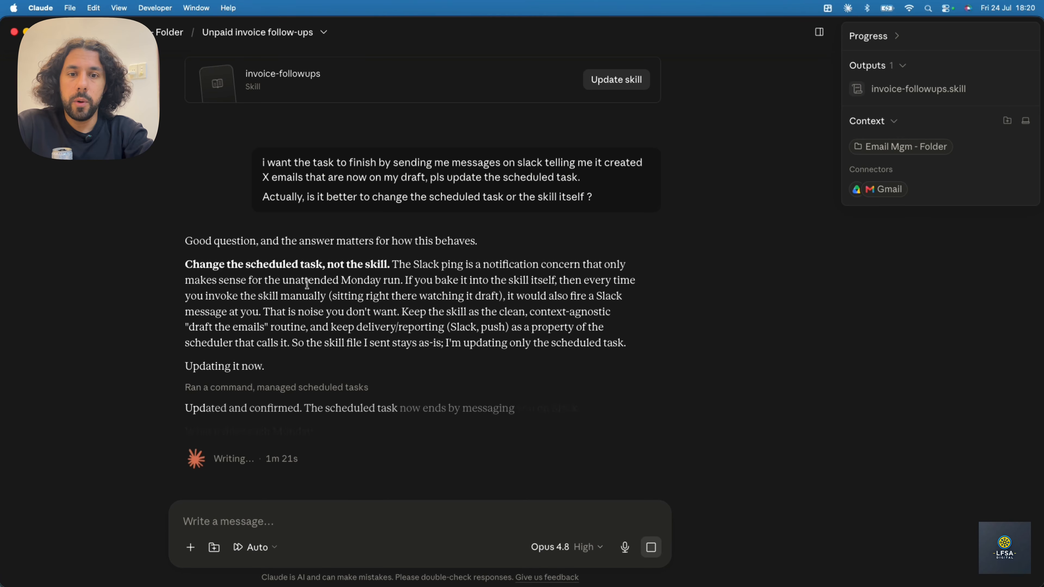
Read the summary of the task update and check in the scheduled tasks list which tasks run in the cloud or need the computer on
scroll(308, 286, down, 5)
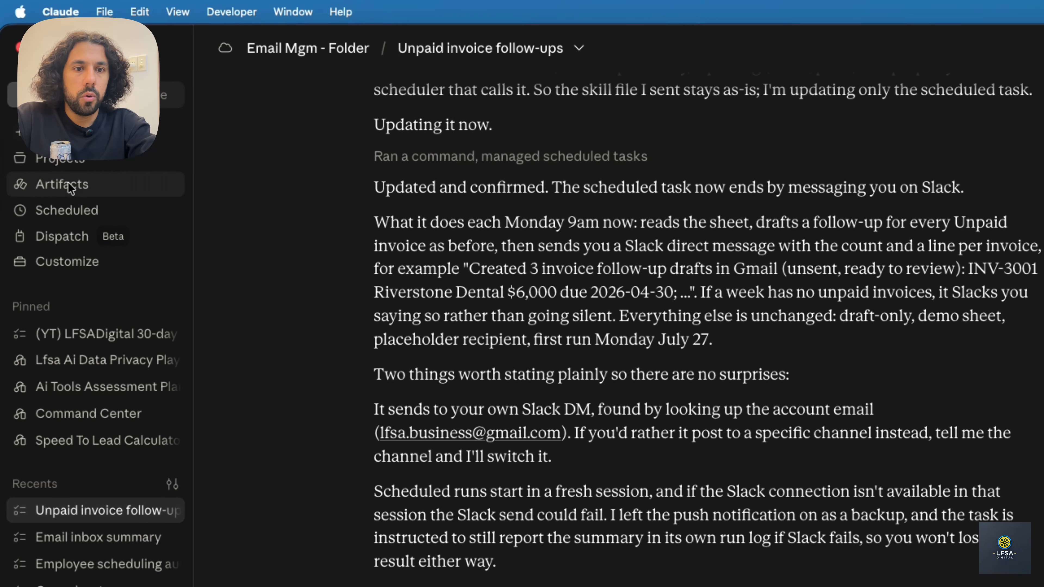
click(65, 210)
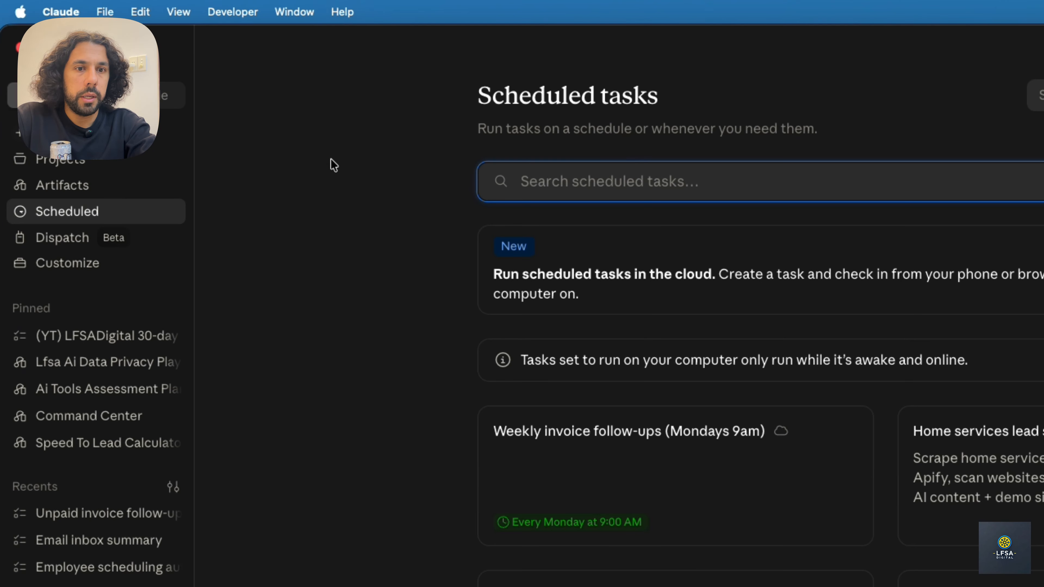
click(195, 258)
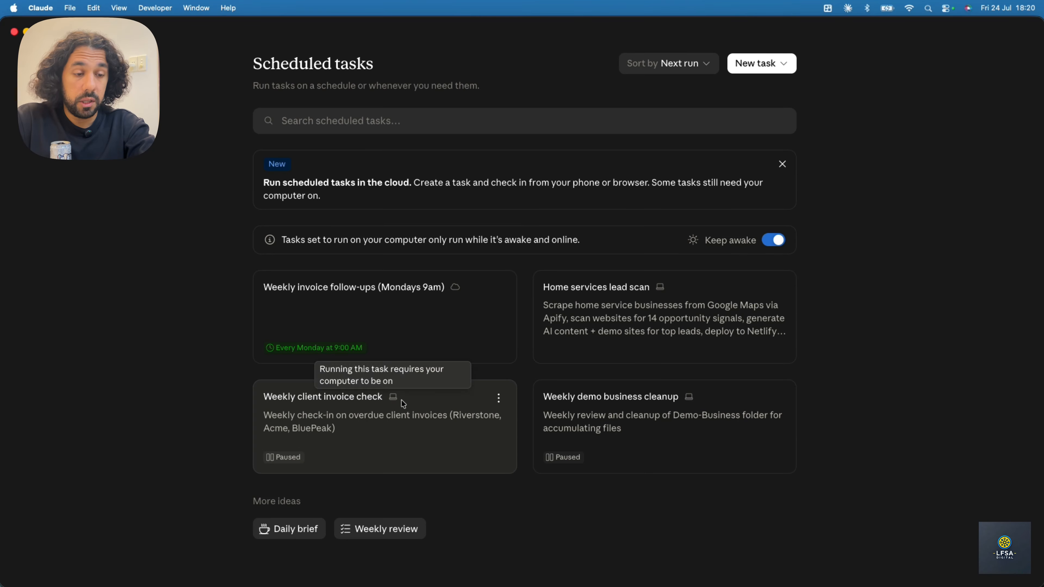
mouse_move(393, 398)
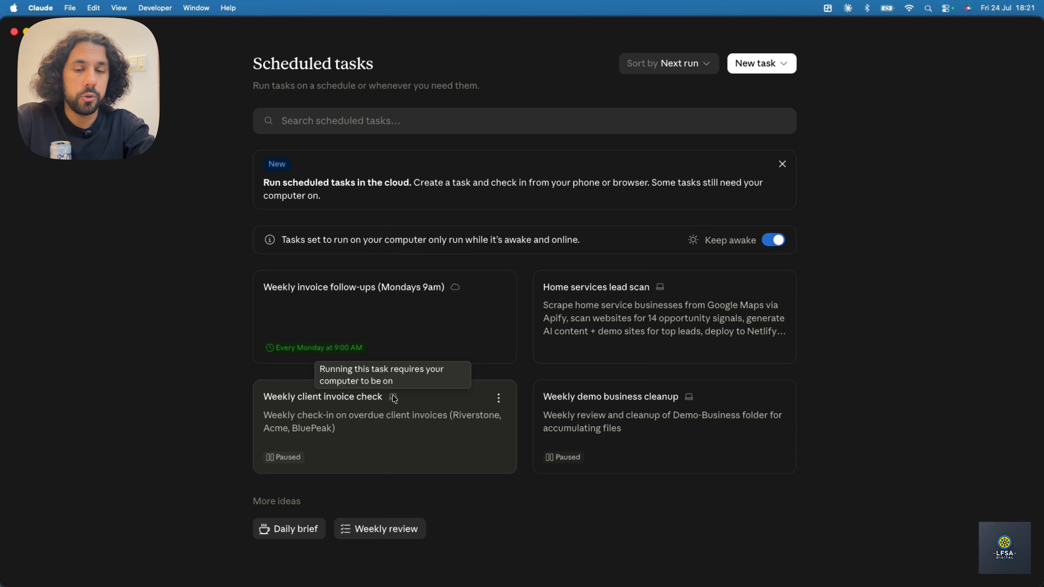
Examine the edit settings of the Weekly invoice follow-ups (Mondays 9am) task, including its approval mode options, and close them
click(446, 316)
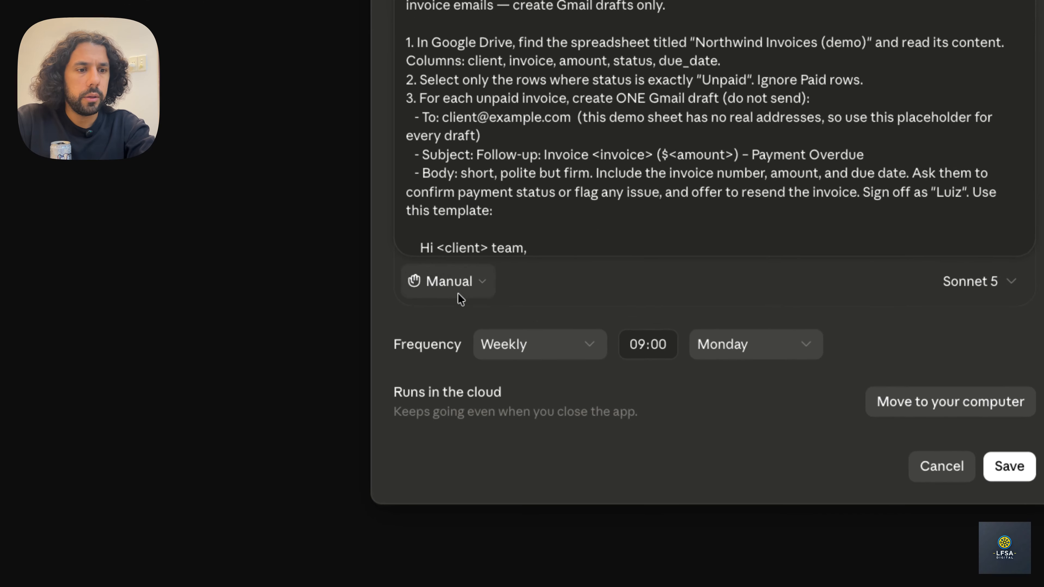
click(498, 275)
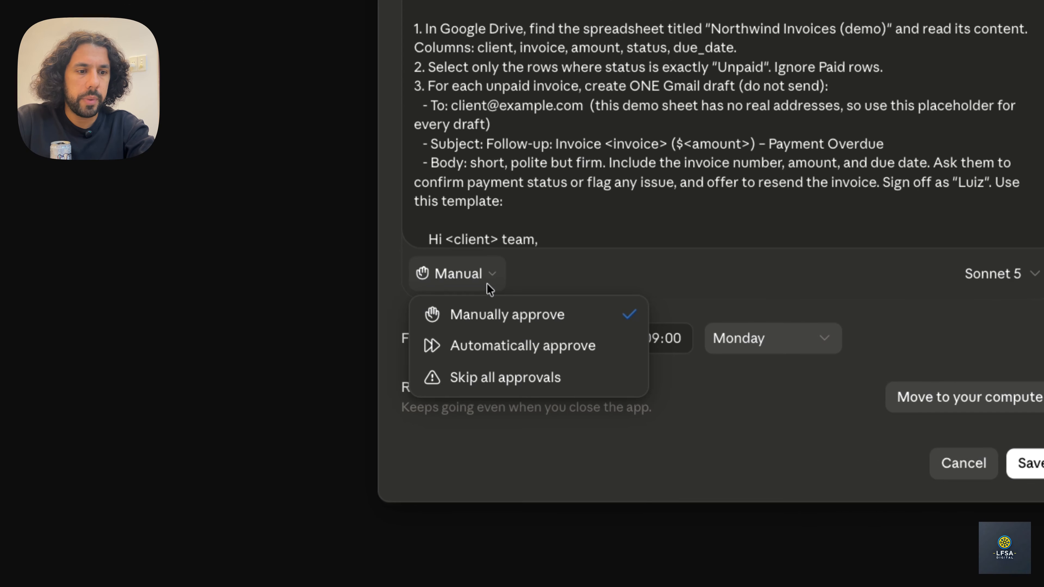
click(567, 273)
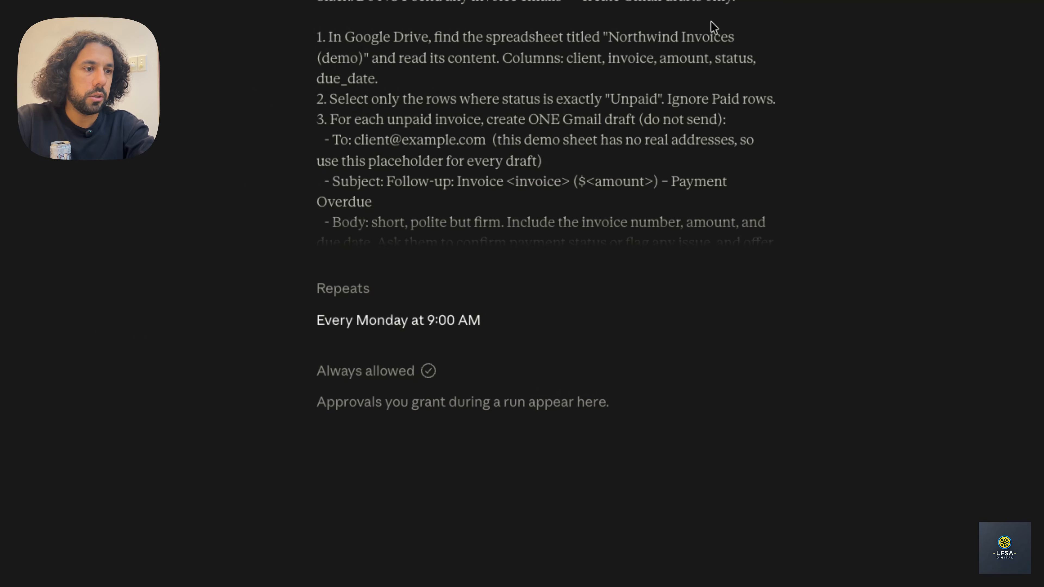
Run the Weekly invoice follow-ups (Mondays 9am) task immediately, open that run and allow Gmail draft creation for all scheduled runs
click(647, 76)
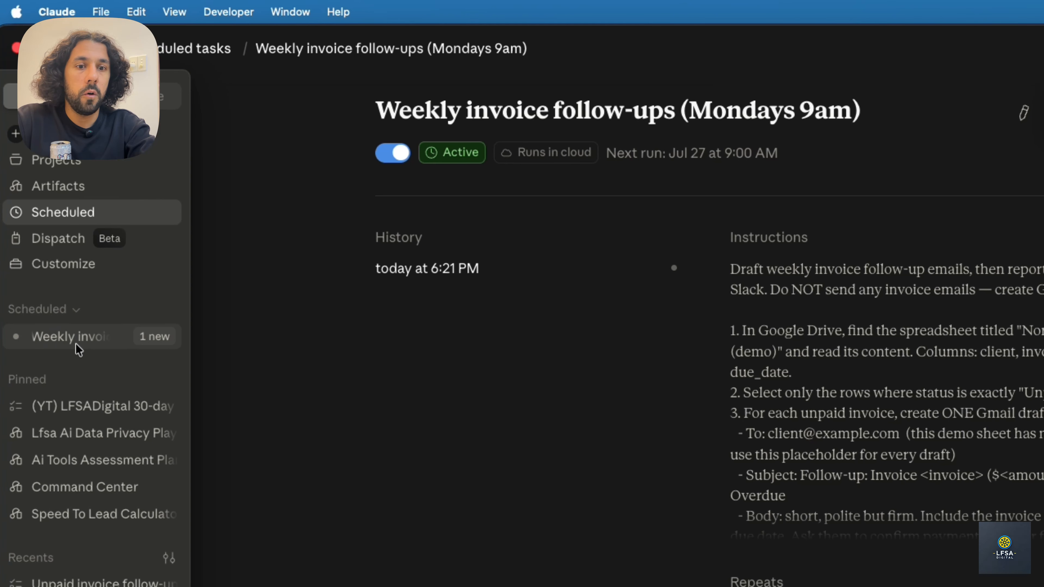
click(108, 338)
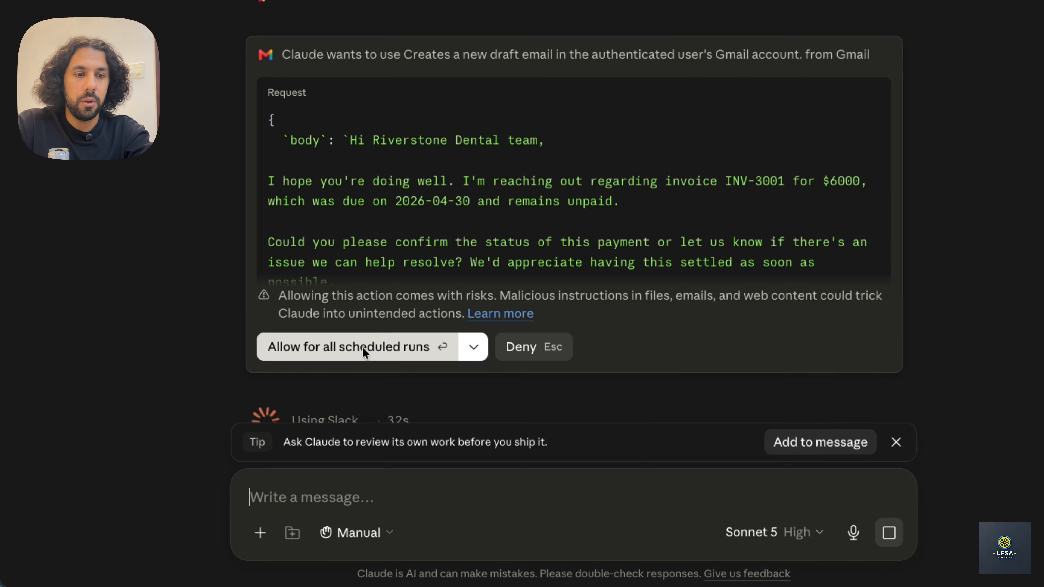
click(266, 410)
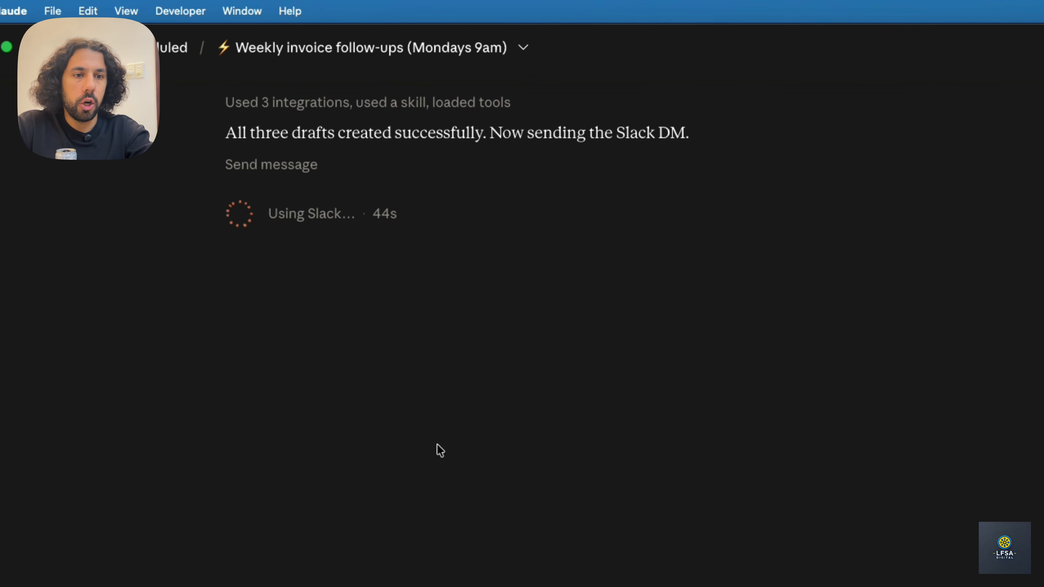